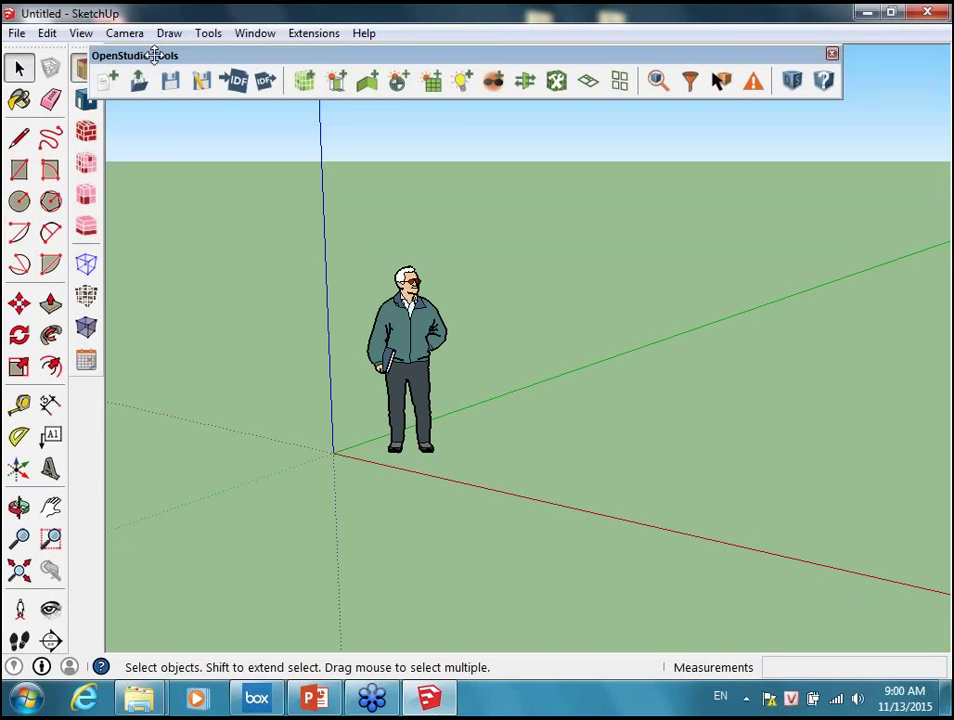
Start a new OpenStudio model from a template, discarding the current model without saving.
{"action": "left_click_drag", "start_coordinate": [155, 55], "coordinate": [184, 56]}
{"action": "scroll", "coordinate": [465, 288], "scroll_direction": "down", "scroll_amount": 2}
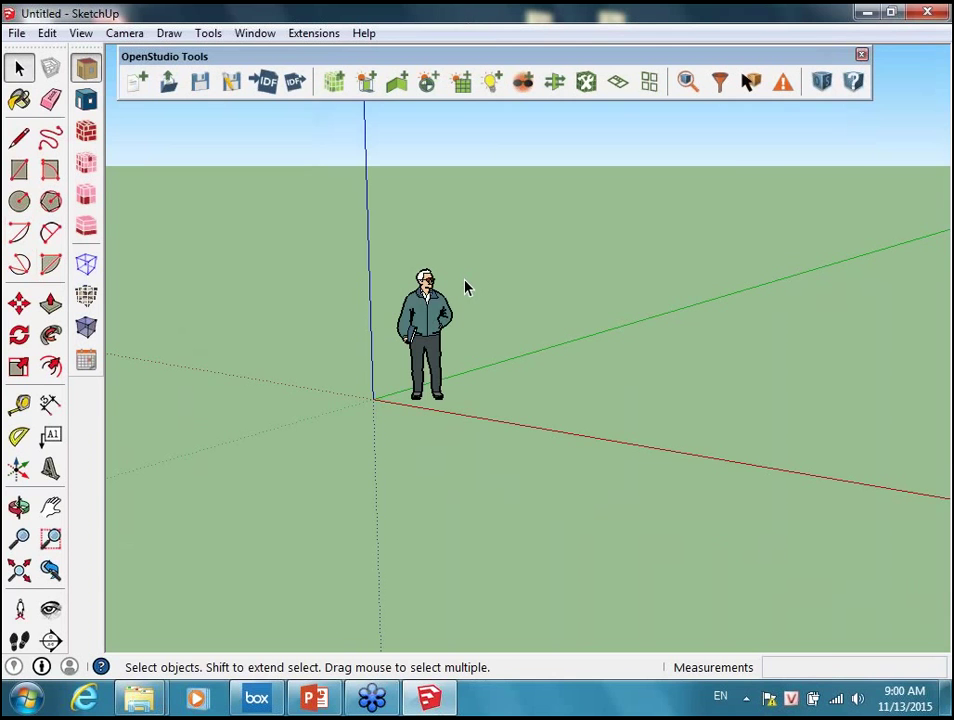
{"action": "middle_click_drag", "start_coordinate": [465, 288], "coordinate": [536, 283]}
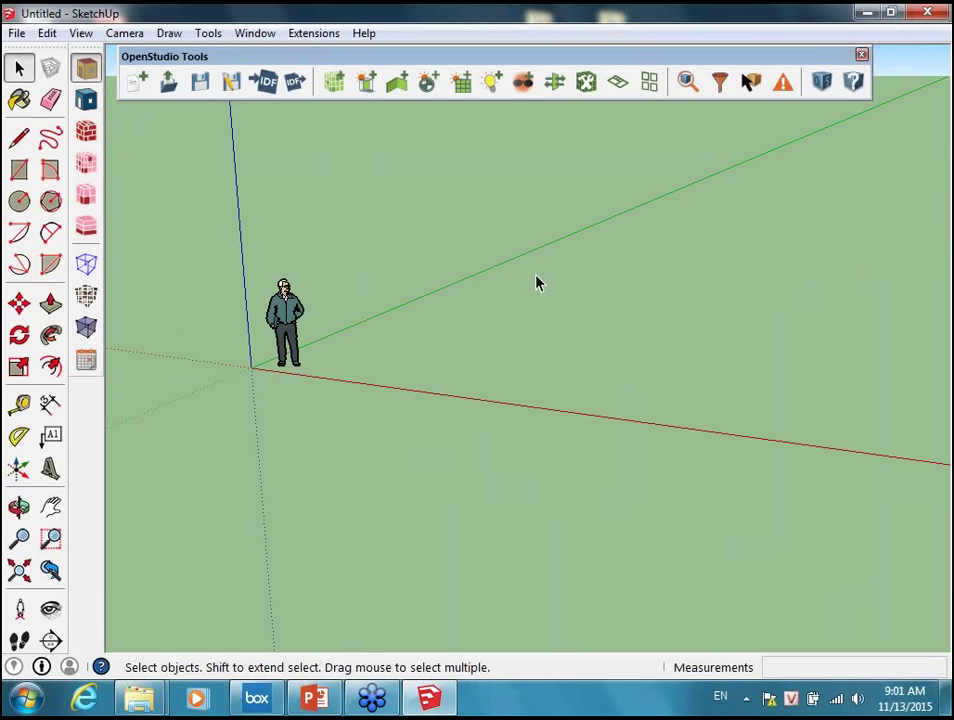
{"action": "left_click", "coordinate": [137, 89]}
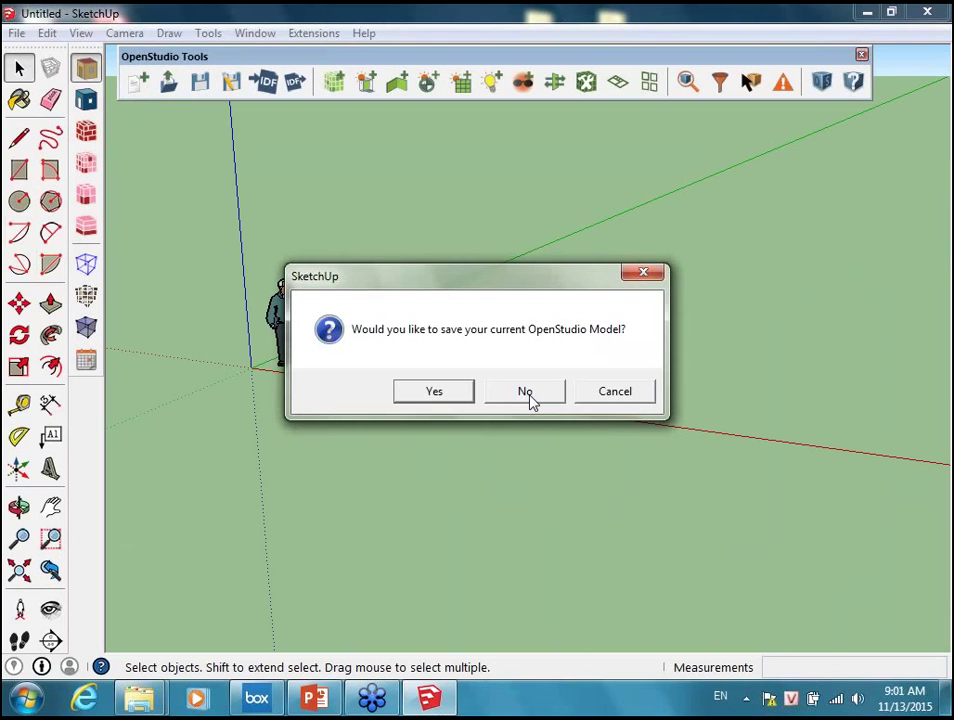
{"action": "left_click", "coordinate": [528, 393]}
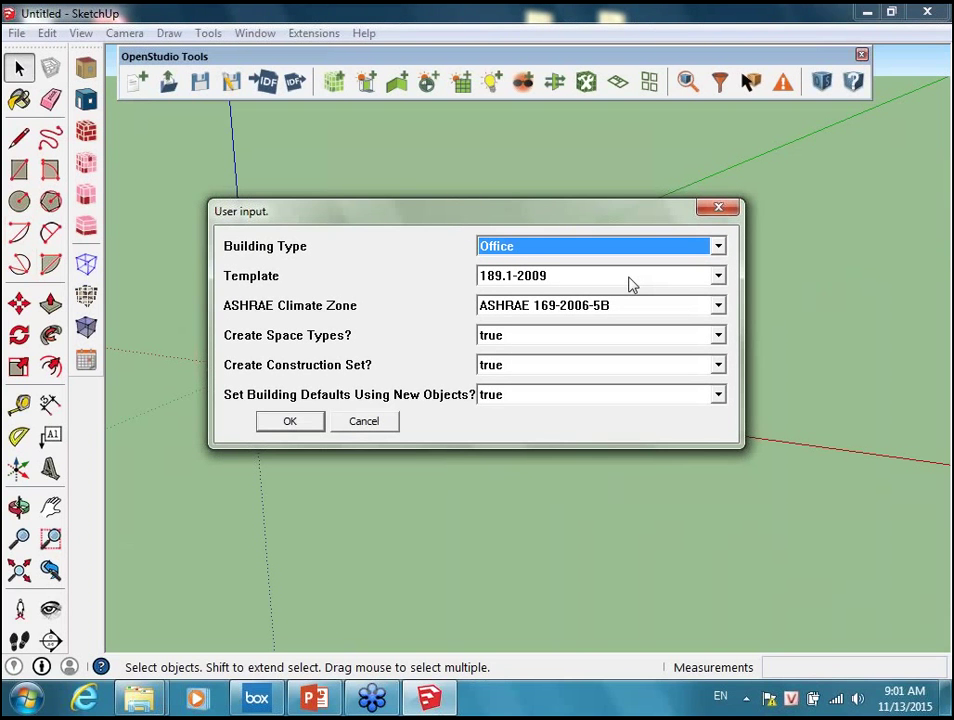
Create the model for an Office building with template 90.1-2007 and climate zone ASHRAE 169-2006-1A, including space types, construction set and building defaults.
{"action": "left_click", "coordinate": [630, 280]}
{"action": "left_click", "coordinate": [620, 310]}
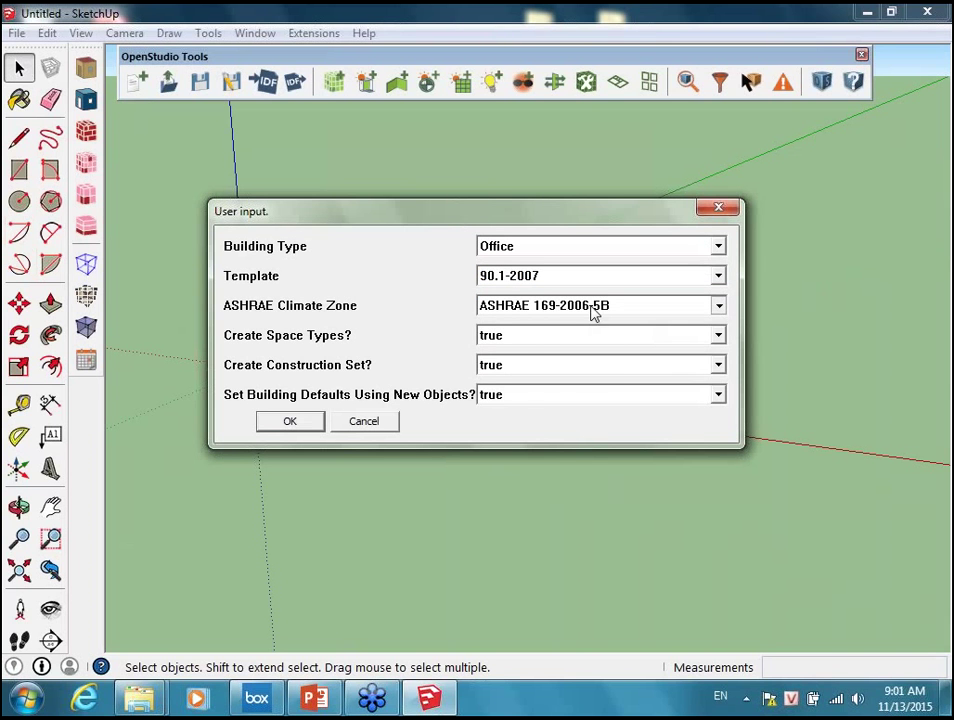
{"action": "left_click", "coordinate": [594, 313]}
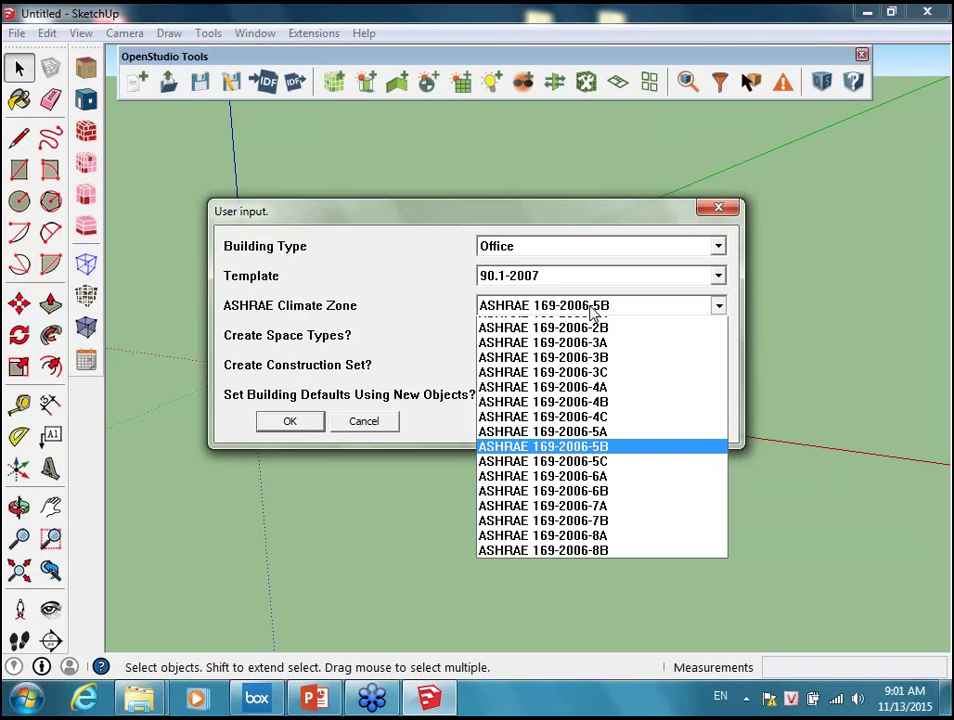
{"action": "left_click", "coordinate": [553, 256]}
{"action": "left_click", "coordinate": [553, 256]}
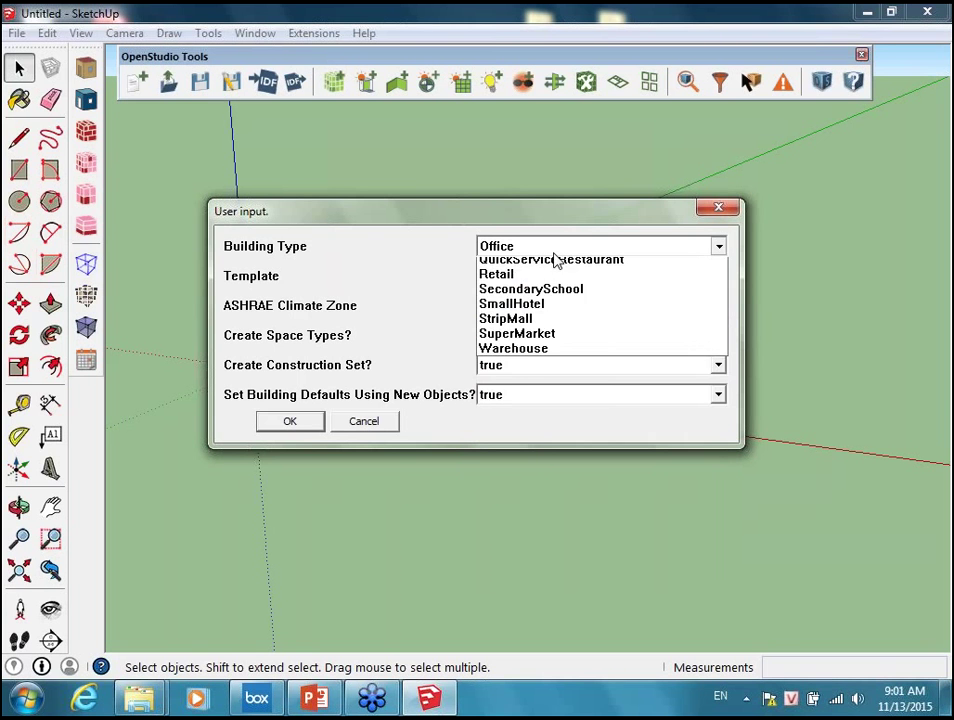
{"action": "left_click", "coordinate": [387, 284]}
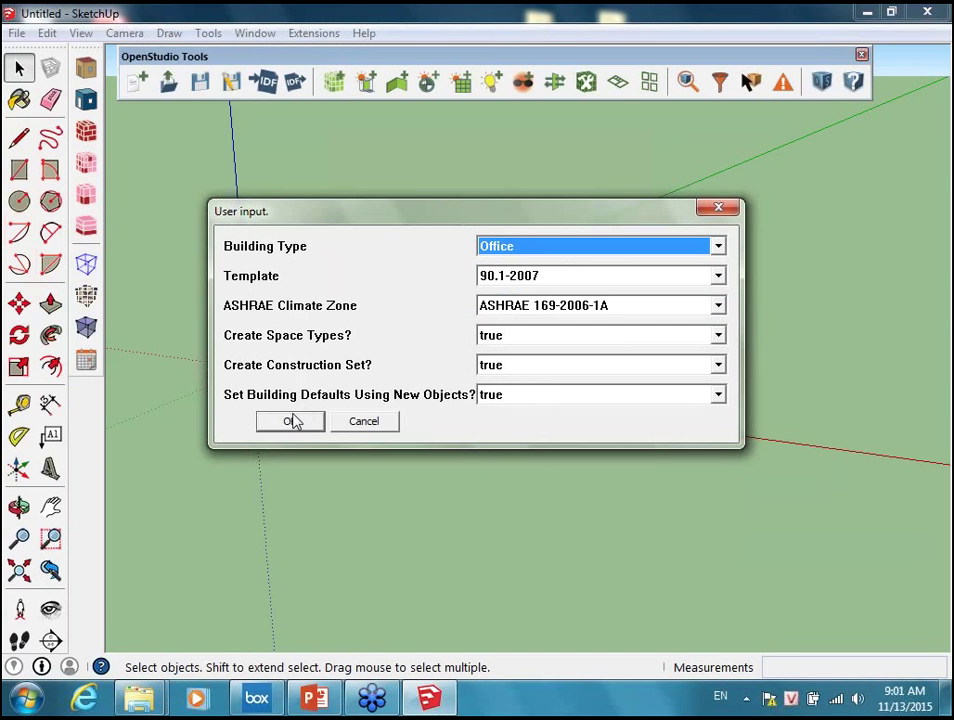
{"action": "left_click", "coordinate": [296, 424]}
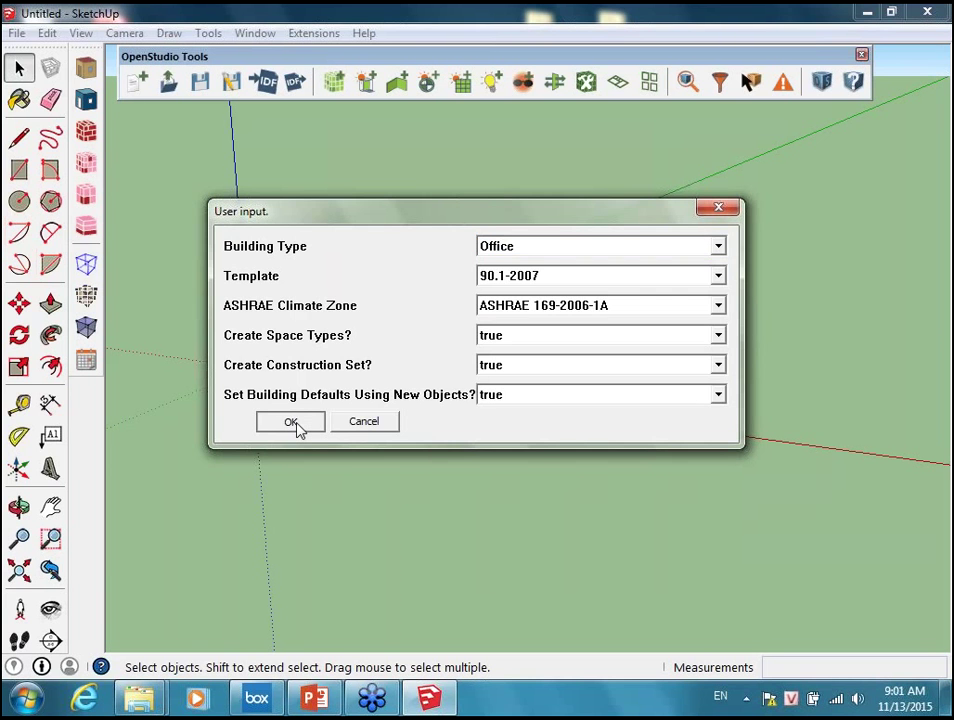
{"action": "left_click", "coordinate": [292, 422]}
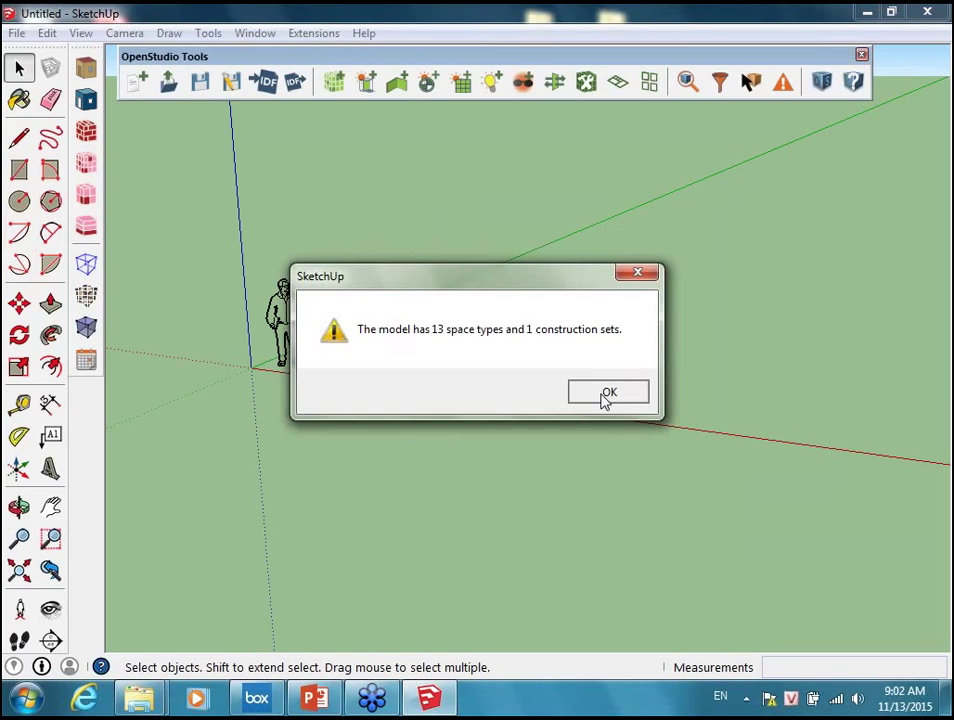
{"action": "left_click", "coordinate": [600, 395]}
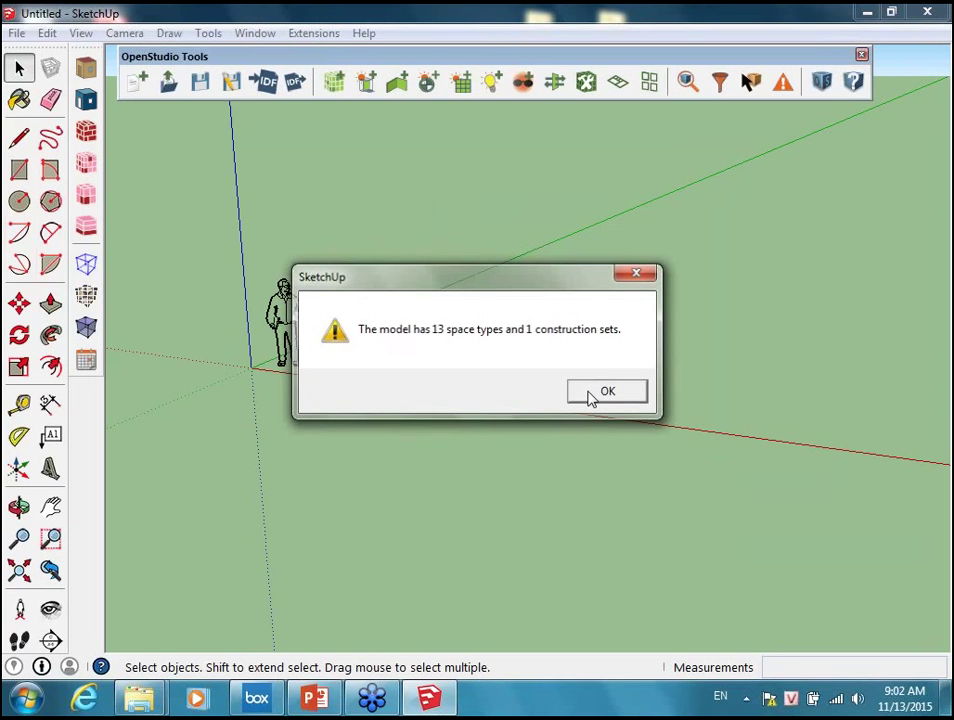
{"action": "left_click", "coordinate": [592, 395]}
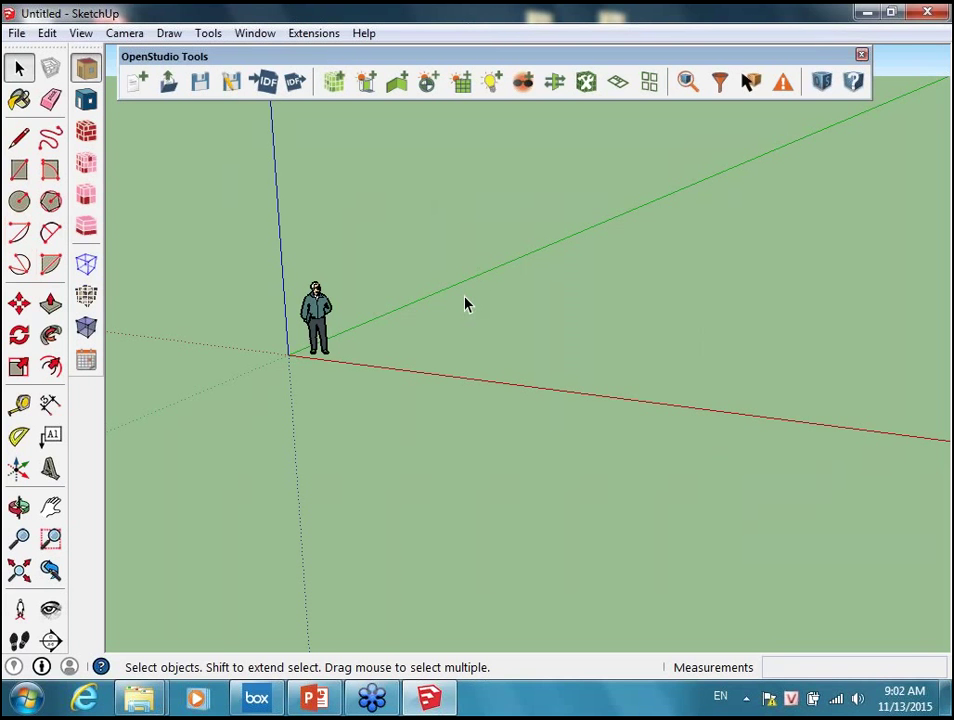
Draw a 36 by 18 m rectangle on the ground beside the origin as the building footprint.
{"action": "middle_click_drag", "start_coordinate": [465, 305], "coordinate": [490, 300]}
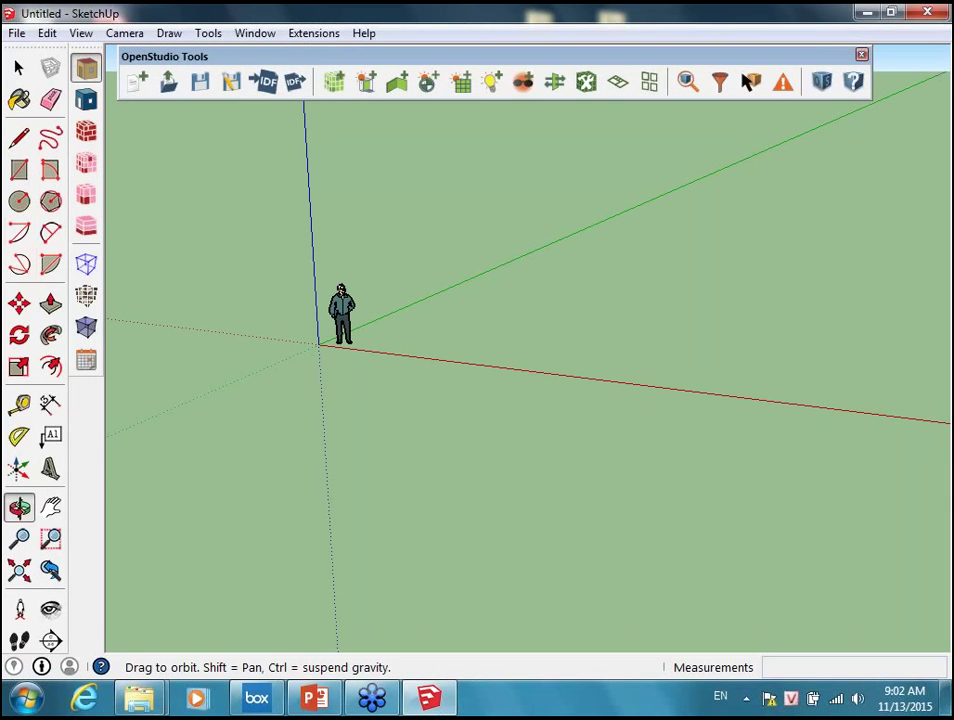
{"action": "middle_click_drag", "start_coordinate": [490, 300], "coordinate": [520, 298]}
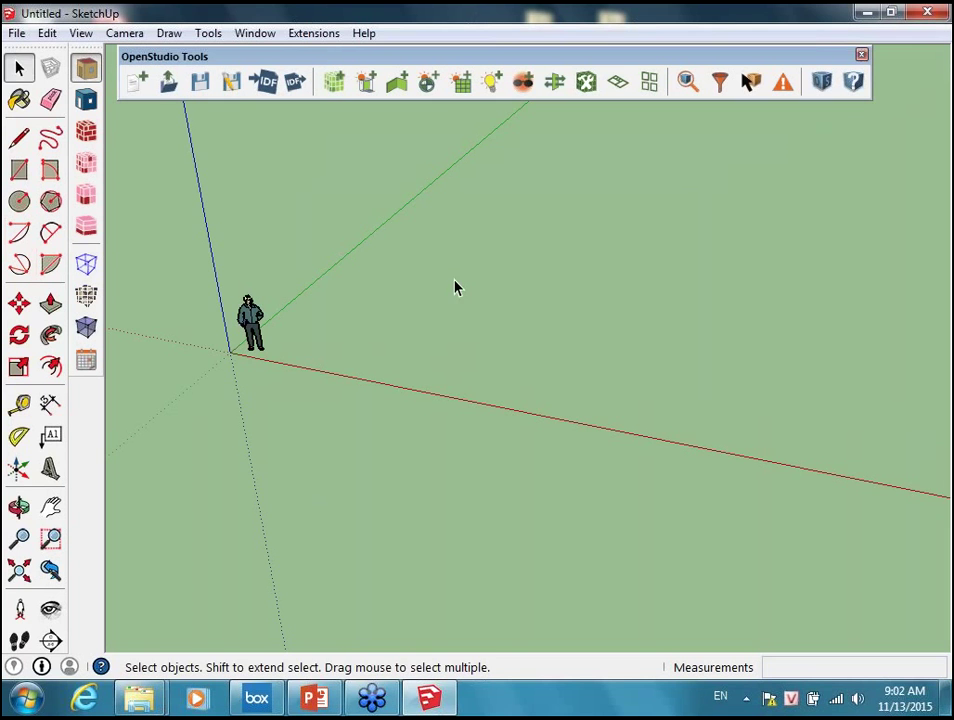
{"action": "middle_click_drag", "start_coordinate": [455, 288], "coordinate": [480, 280]}
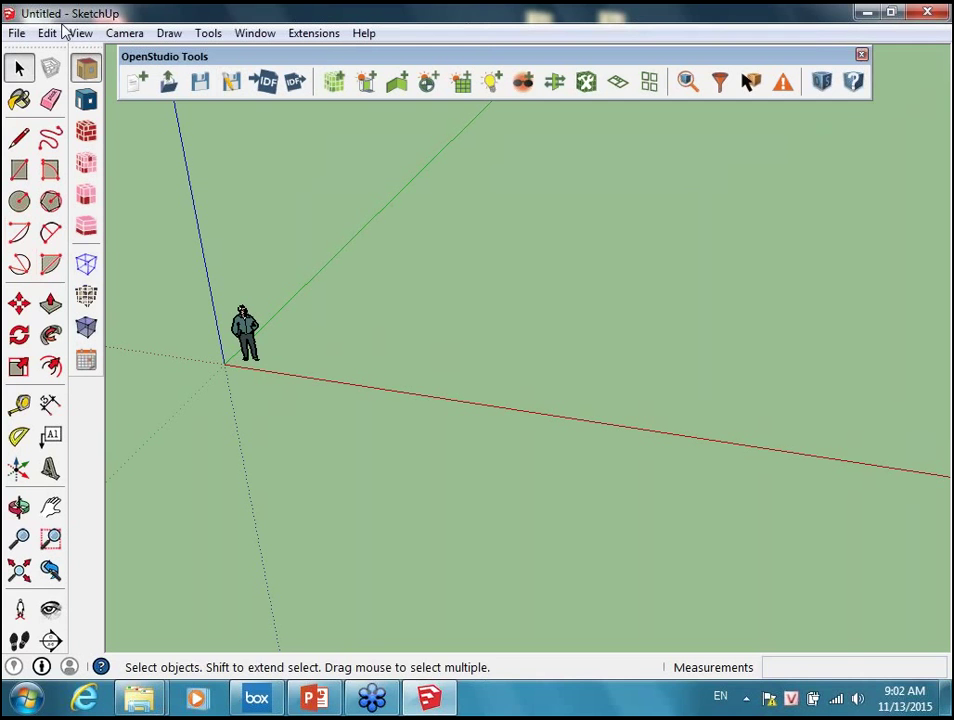
{"action": "left_click", "coordinate": [199, 82]}
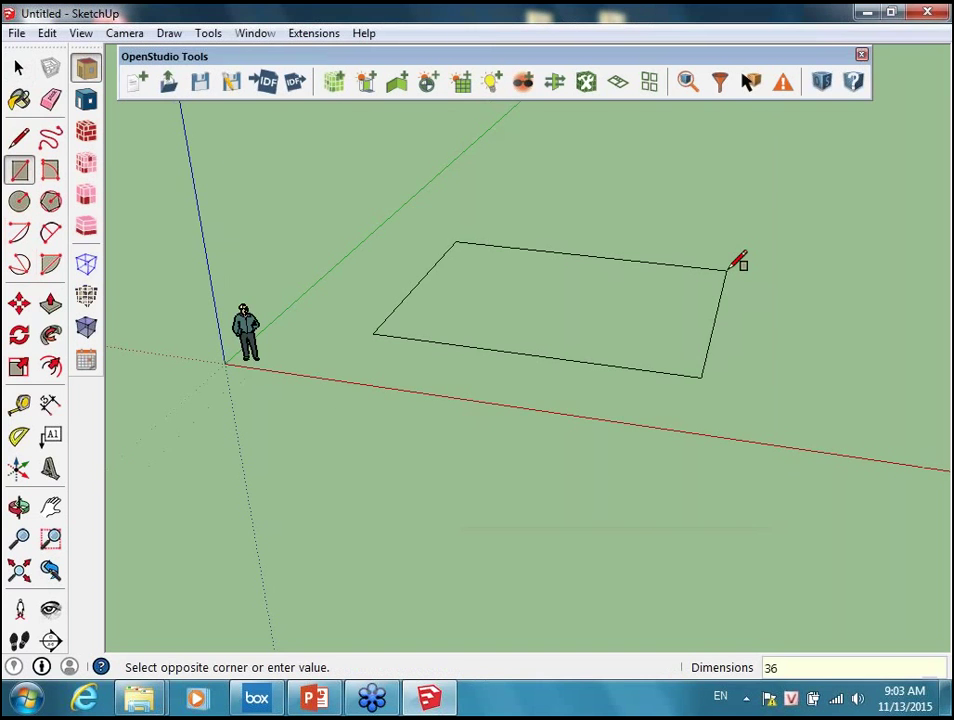
{"action": "type", "text": ",18"}
{"action": "key", "text": "Return"}
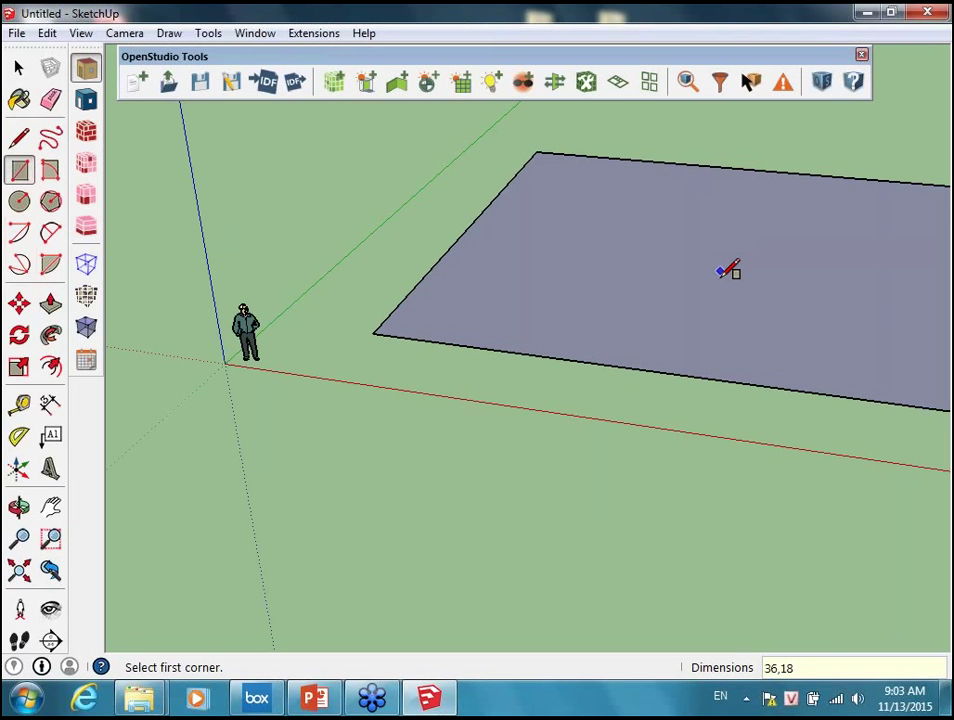
Offset the footprint's outline inward to form a core zone and join the inner and outer corners with diagonal lines.
{"action": "middle_click_drag", "start_coordinate": [728, 270], "coordinate": [496, 314]}
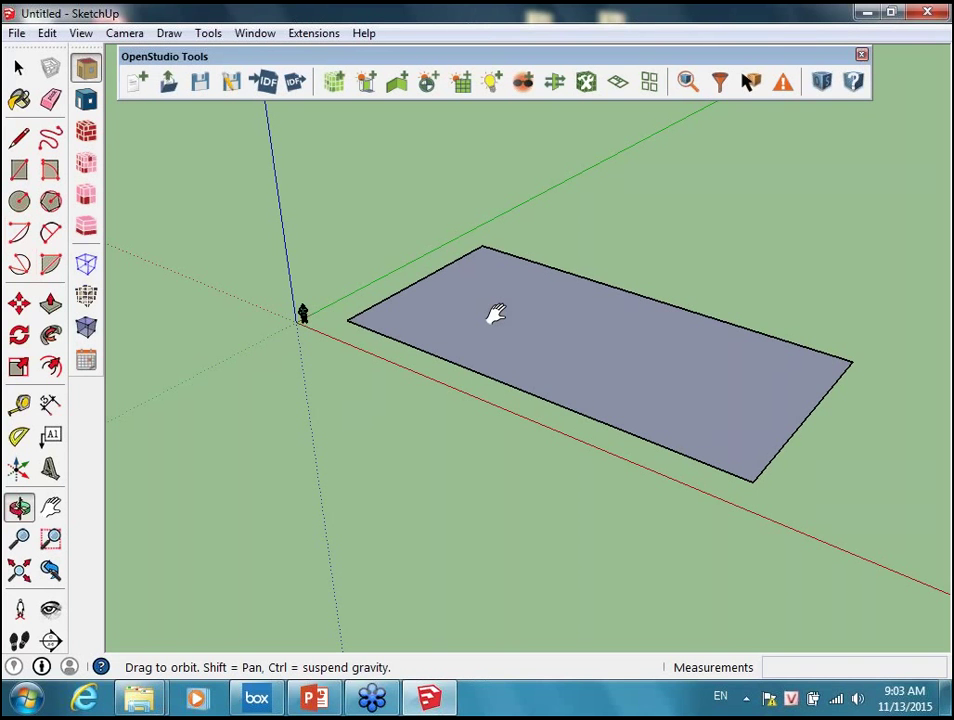
{"action": "left_click_drag", "start_coordinate": [497, 314], "coordinate": [560, 350]}
{"action": "key", "text": "r"}
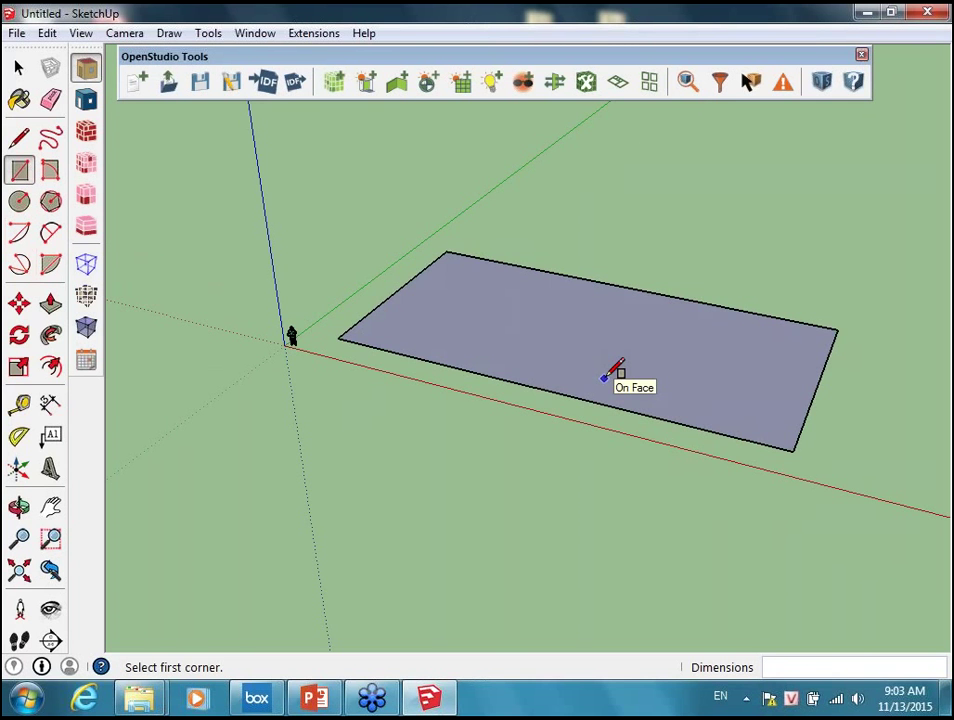
{"action": "middle_click_drag", "start_coordinate": [605, 377], "coordinate": [560, 300]}
{"action": "key", "text": "f"}
{"action": "left_click", "coordinate": [554, 249]}
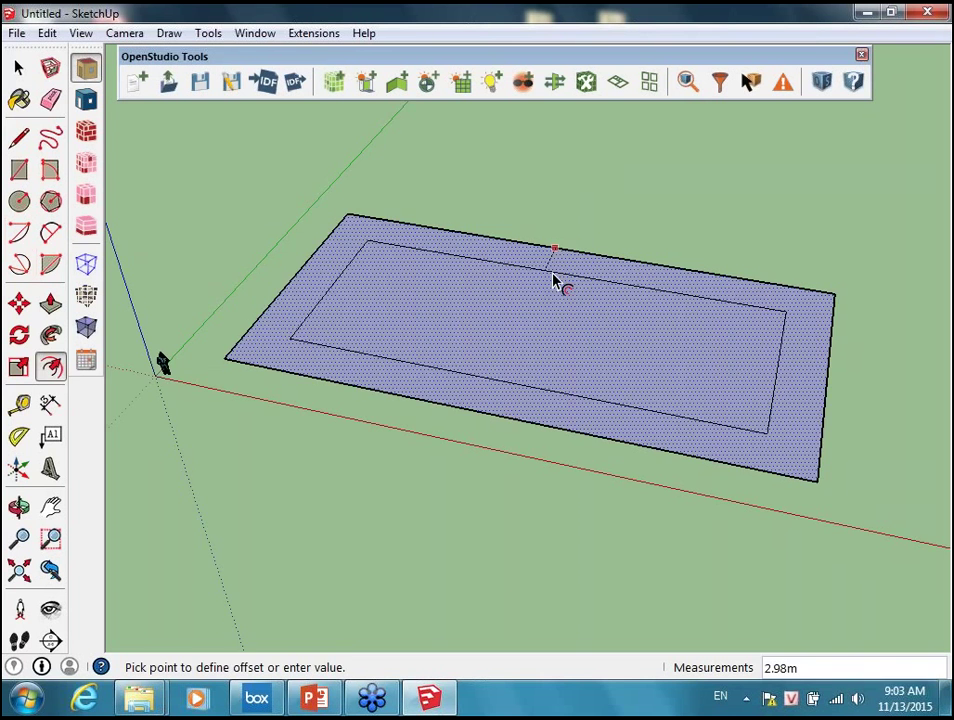
{"action": "left_click", "coordinate": [554, 280]}
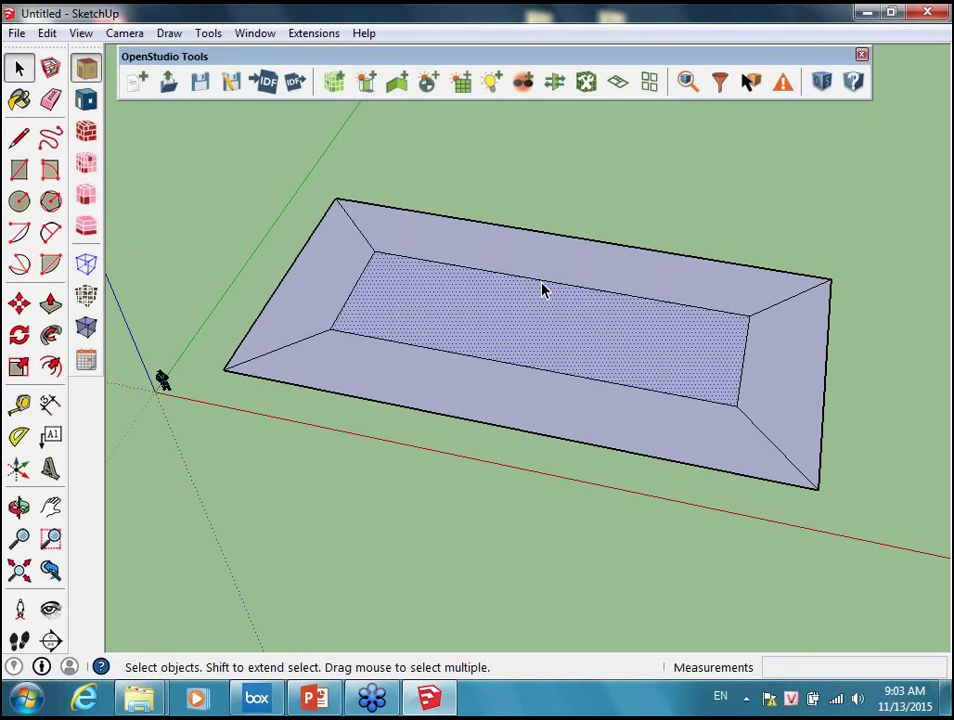
Create spaces from the entire divided floor plan with a floor height of 3.6 m and 1 floor.
{"action": "left_click", "coordinate": [716, 152]}
{"action": "middle_click_drag", "start_coordinate": [545, 288], "coordinate": [854, 288]}
{"action": "key", "text": "ctrl+a"}
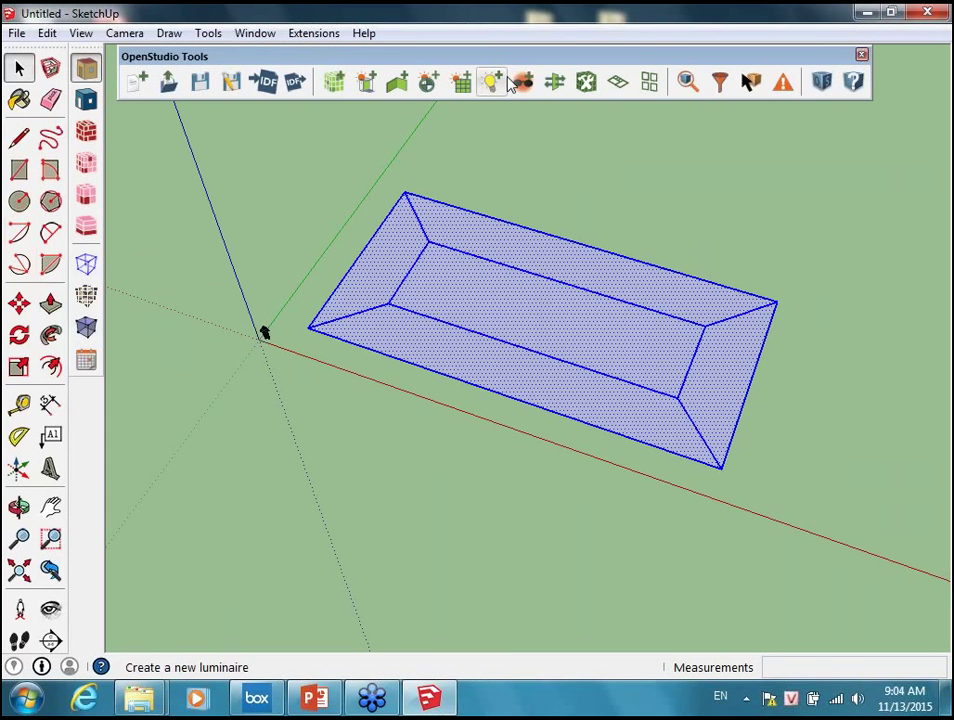
{"action": "left_click_drag", "start_coordinate": [498, 62], "coordinate": [487, 66]}
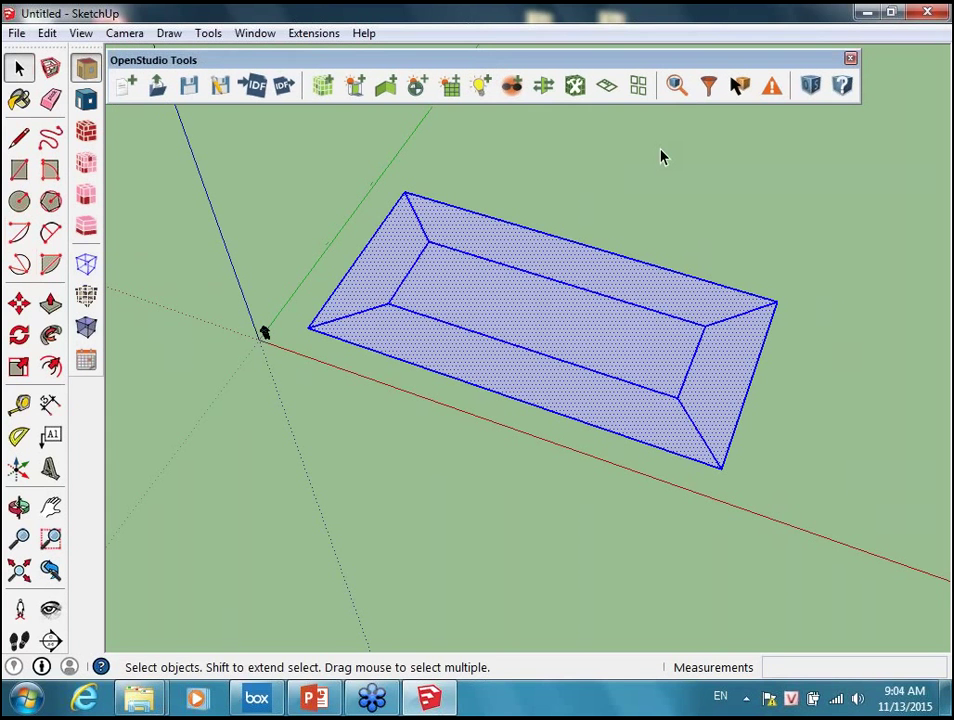
{"action": "left_click", "coordinate": [606, 89]}
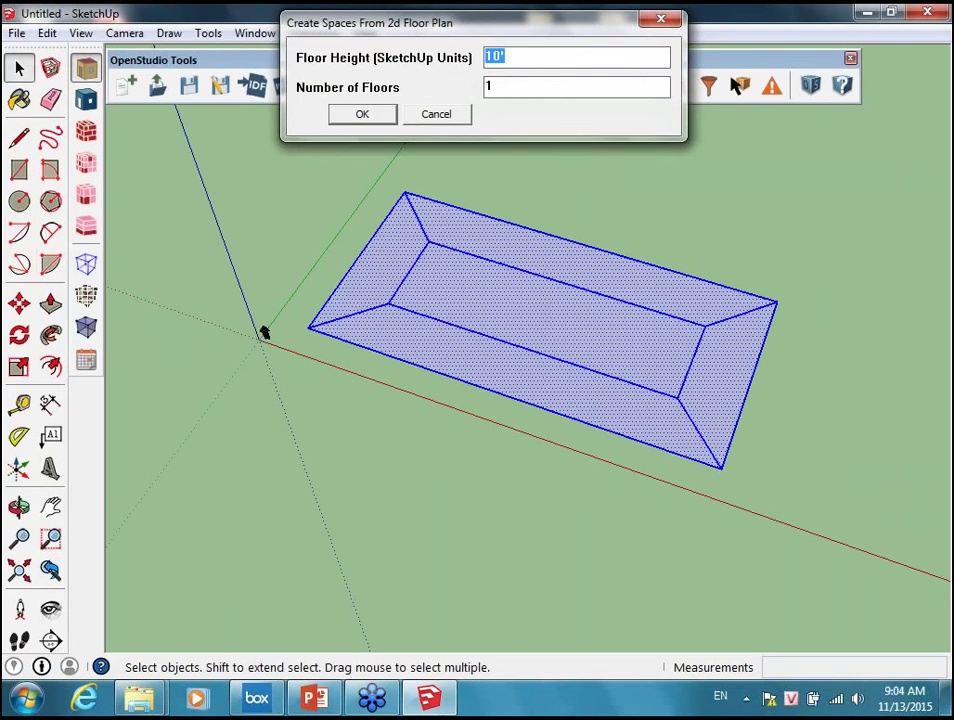
{"action": "type", "text": "3.6m"}
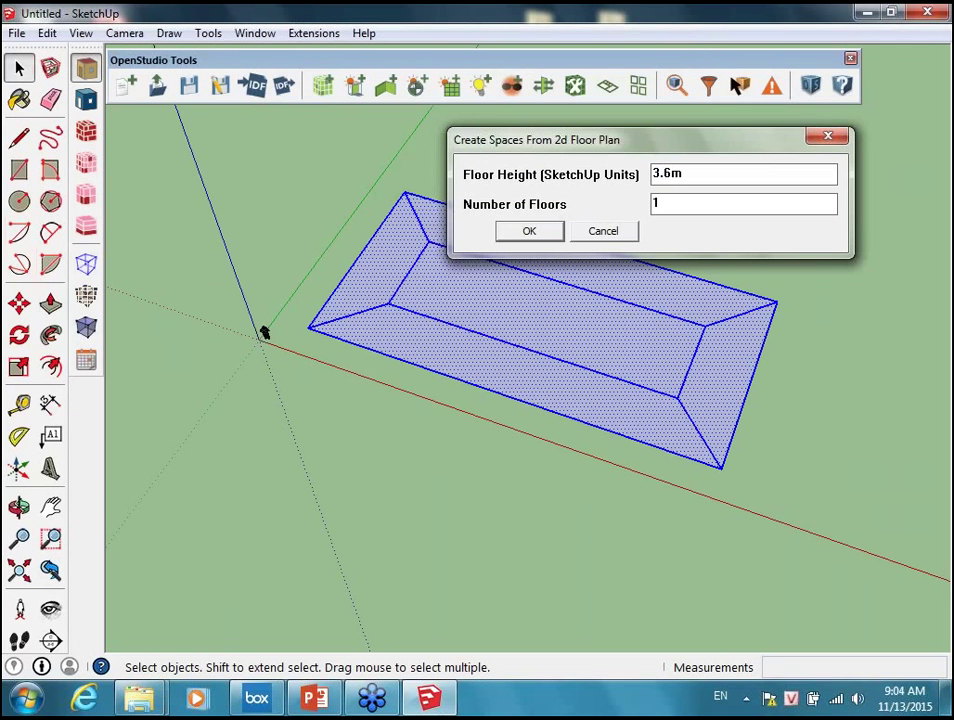
{"action": "key", "text": "Tab"}
{"action": "left_click", "coordinate": [530, 233]}
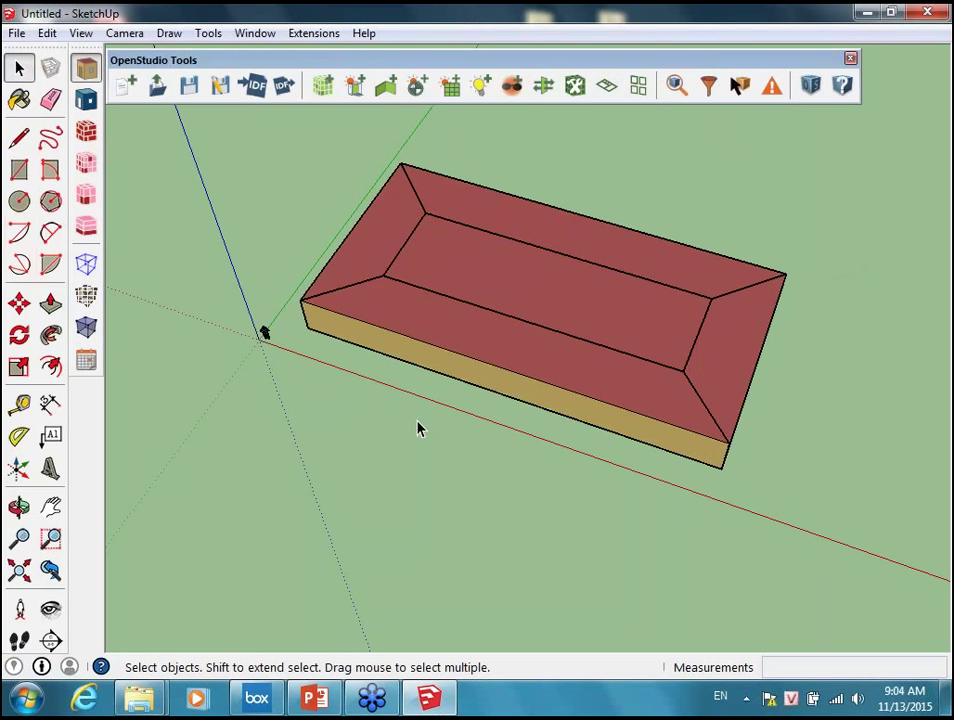
Match the surfaces in the entire model and render the objects by boundary condition.
{"action": "middle_click_drag", "start_coordinate": [417, 428], "coordinate": [405, 405]}
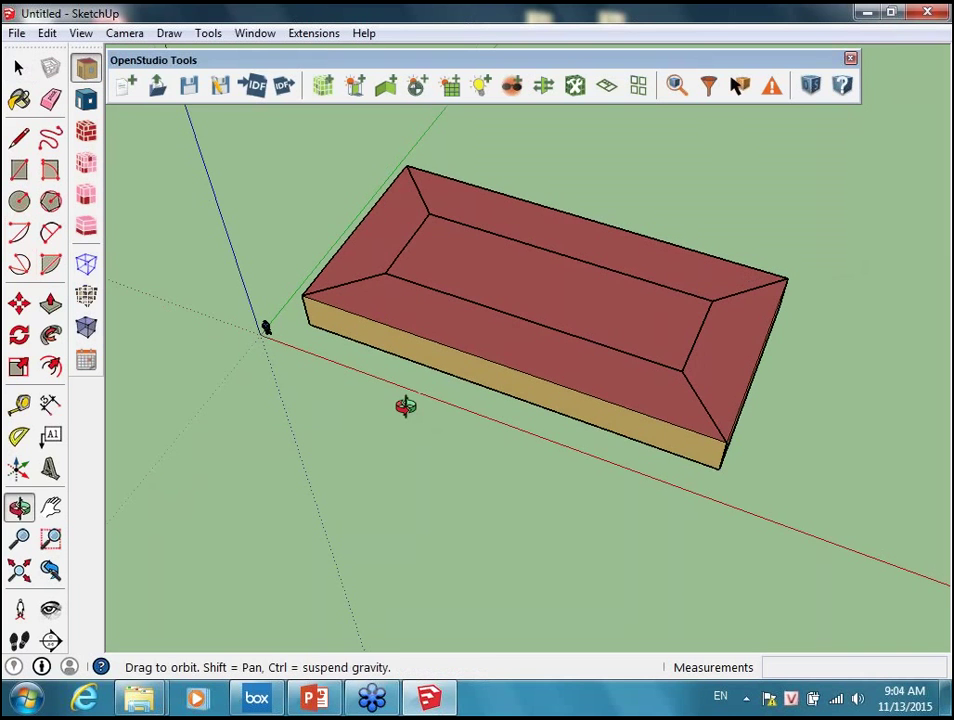
{"action": "middle_click_drag", "start_coordinate": [265, 327], "coordinate": [268, 320]}
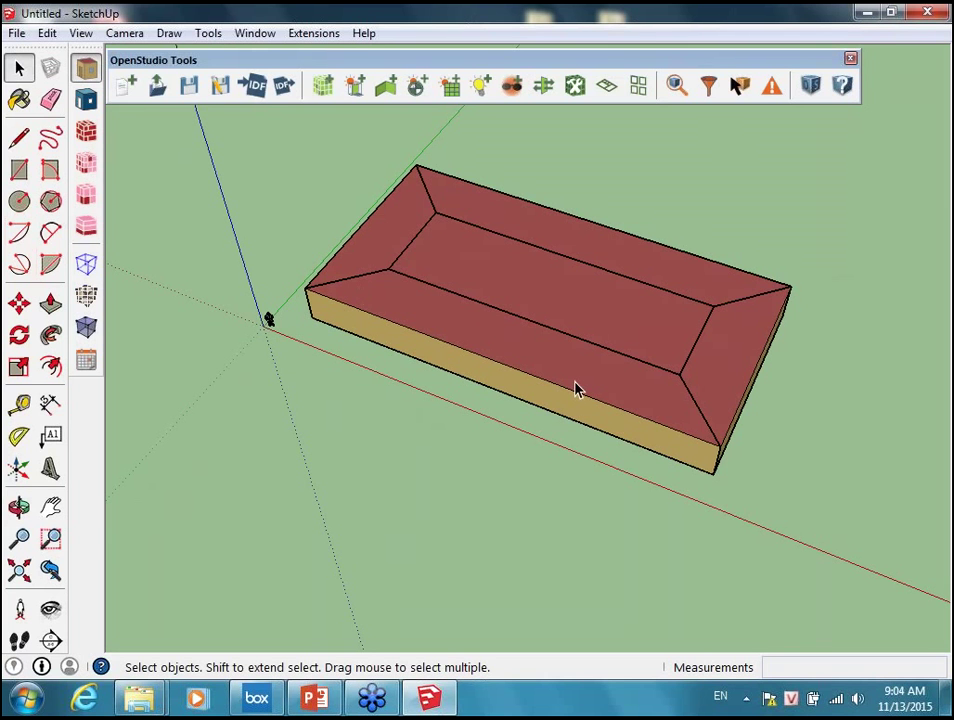
{"action": "middle_click_drag", "start_coordinate": [576, 390], "coordinate": [579, 370]}
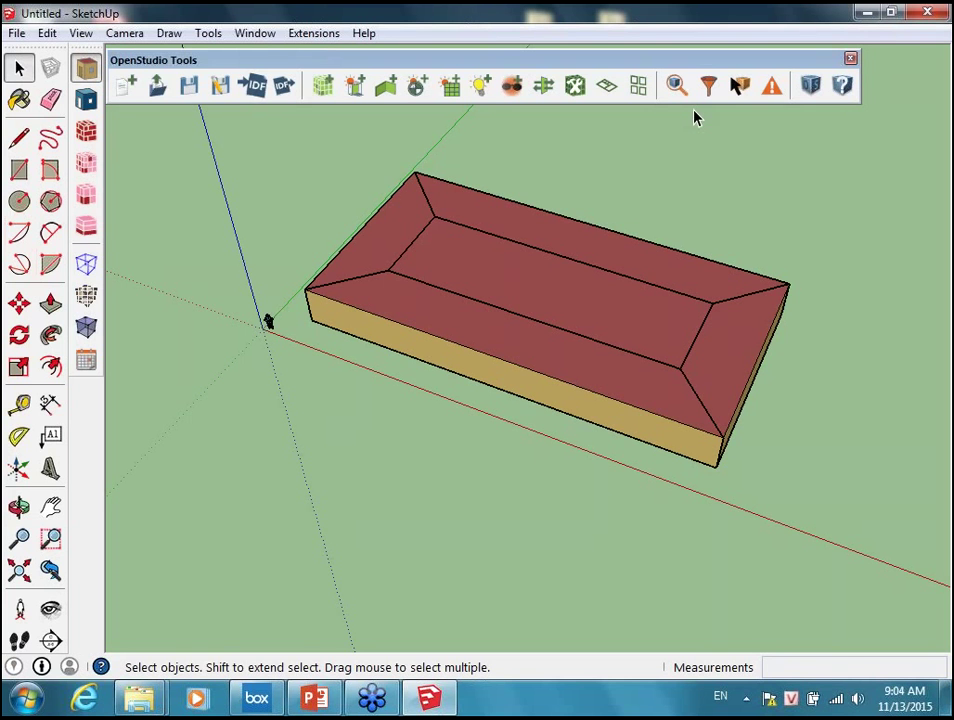
{"action": "middle_click_drag", "start_coordinate": [522, 218], "coordinate": [515, 224]}
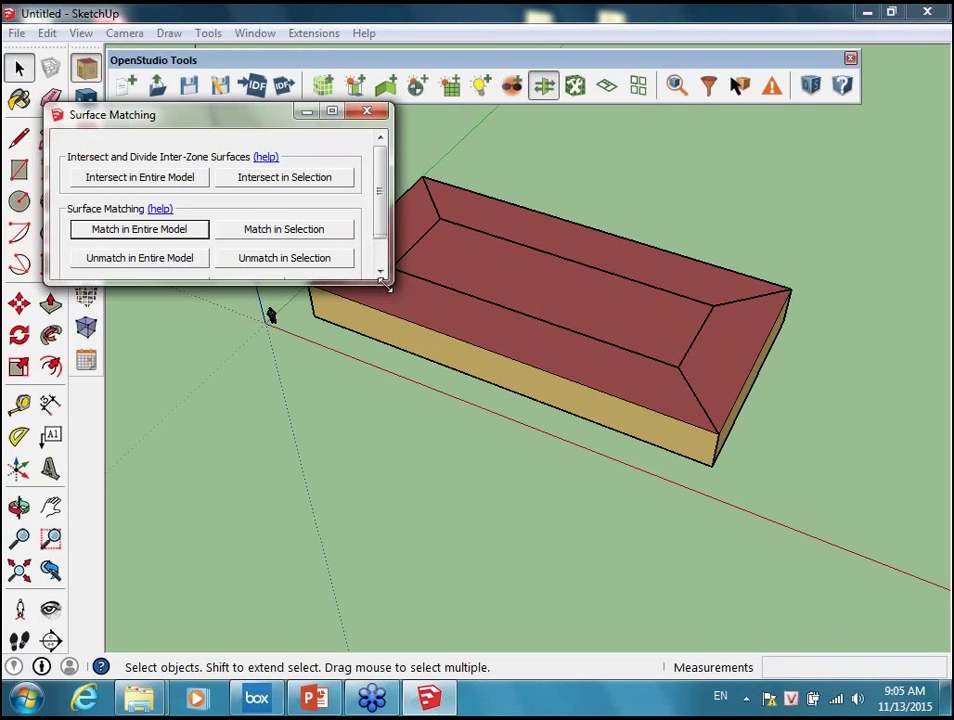
{"action": "left_click", "coordinate": [183, 234]}
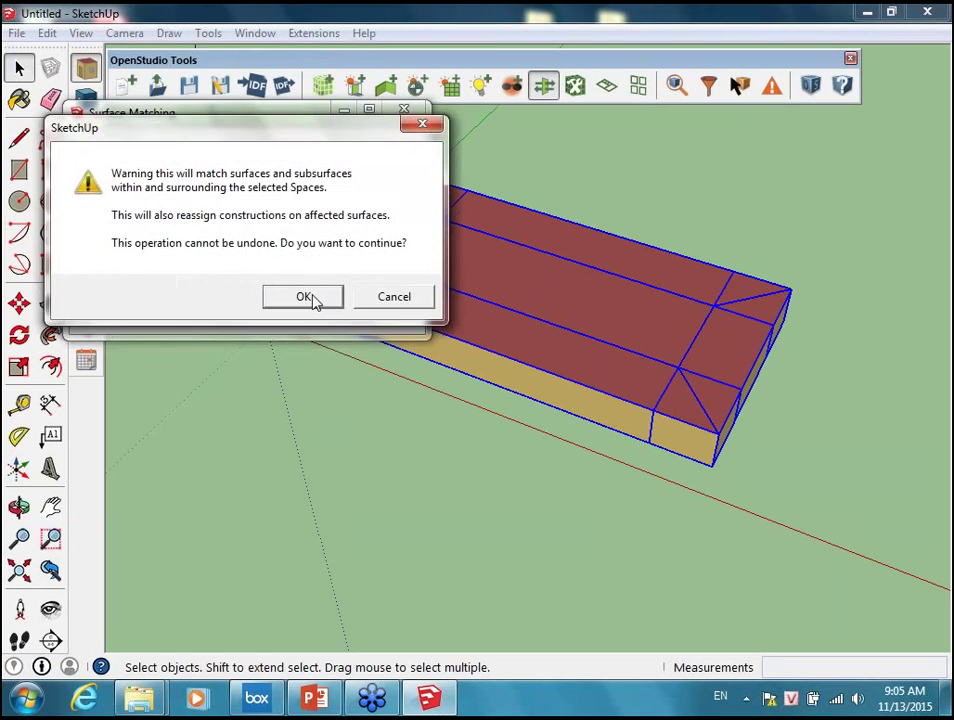
{"action": "left_click", "coordinate": [313, 297]}
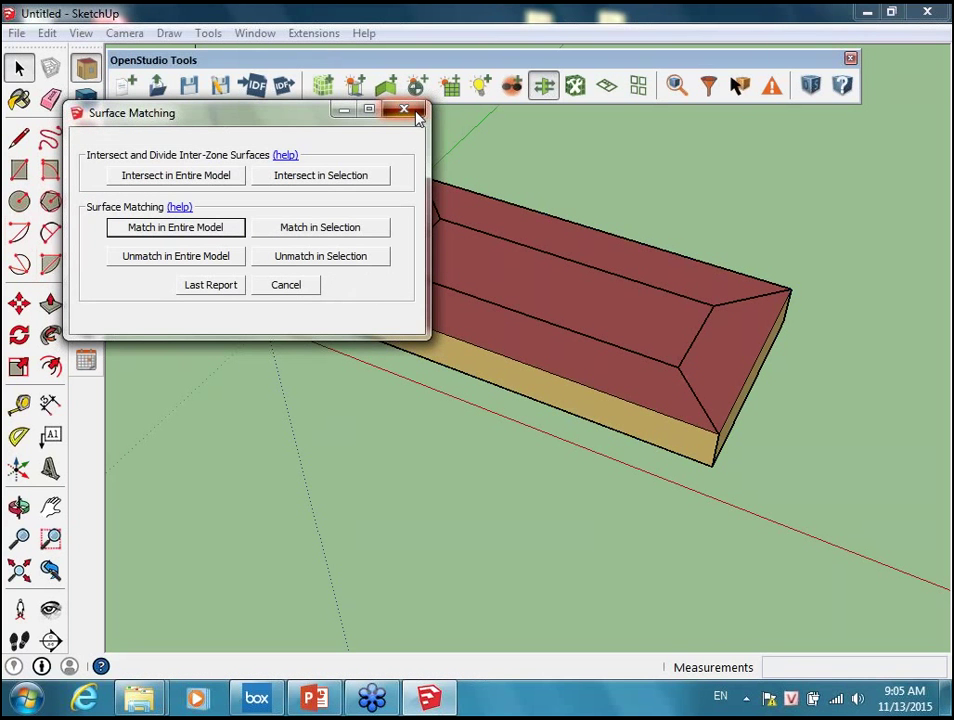
{"action": "left_click", "coordinate": [416, 116]}
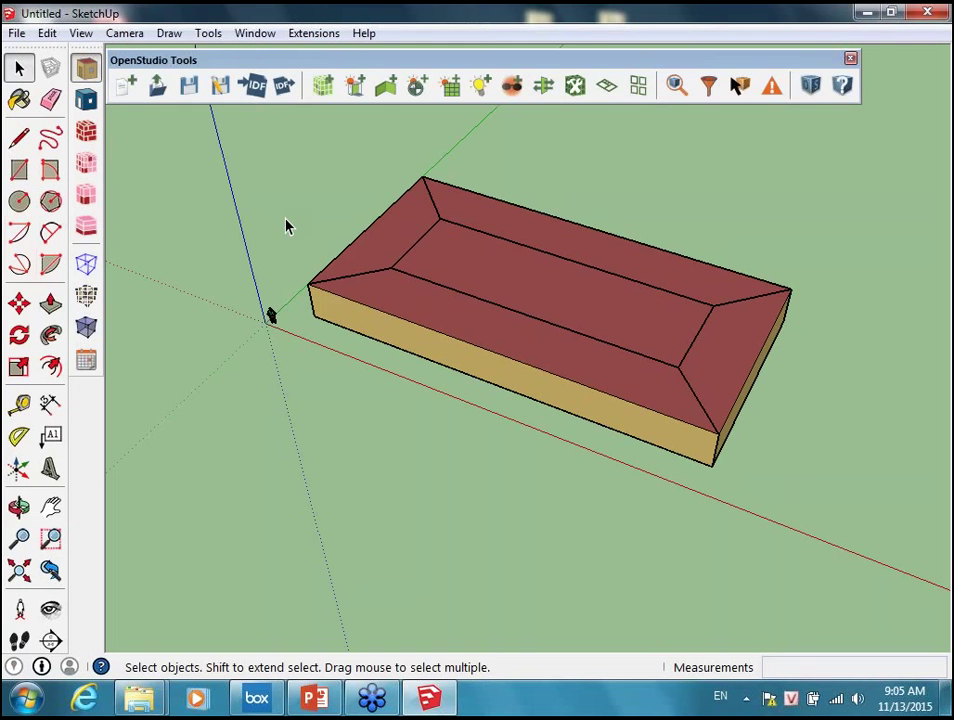
{"action": "middle_click", "coordinate": [283, 222]}
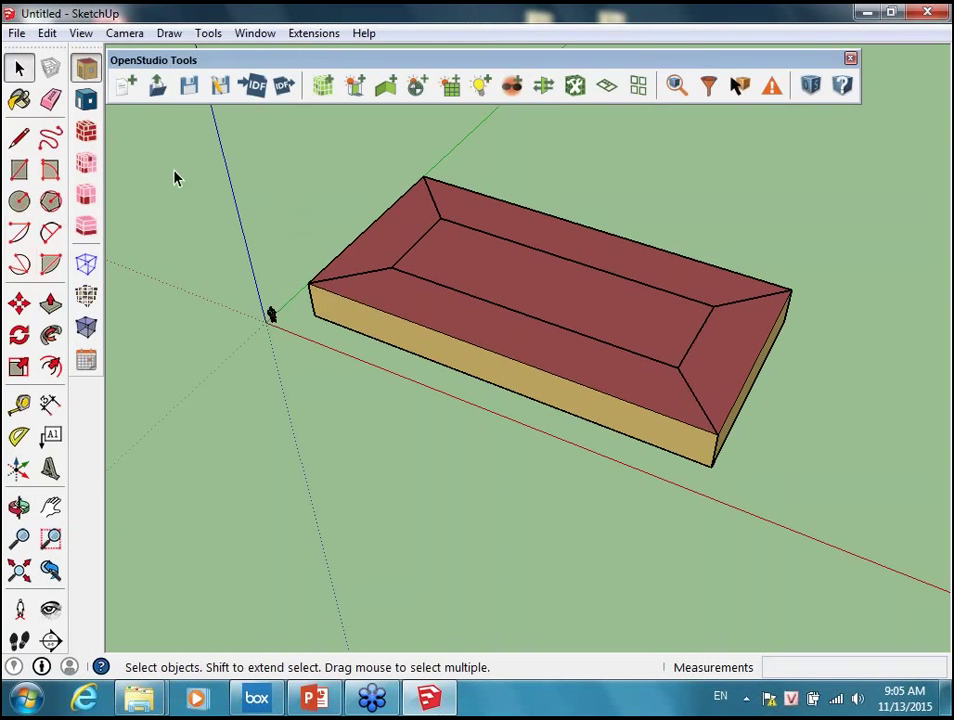
{"action": "left_click", "coordinate": [88, 102]}
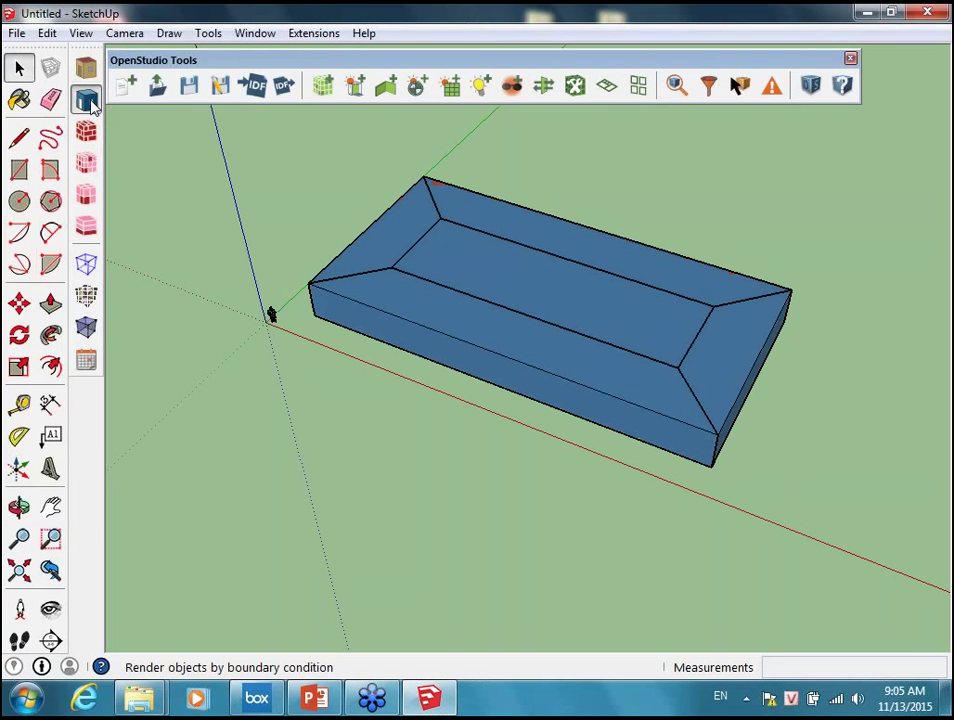
Place a section plane on the building's roof to expose the interior walls of the zones.
{"action": "left_click", "coordinate": [57, 630]}
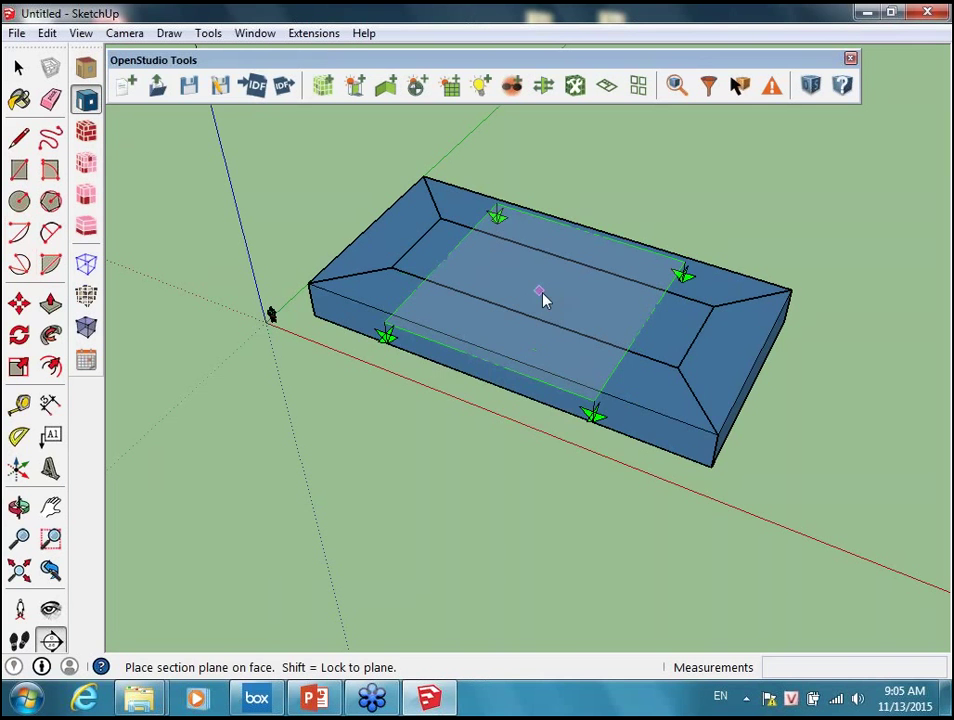
{"action": "right_click", "coordinate": [541, 296]}
{"action": "left_click", "coordinate": [495, 301]}
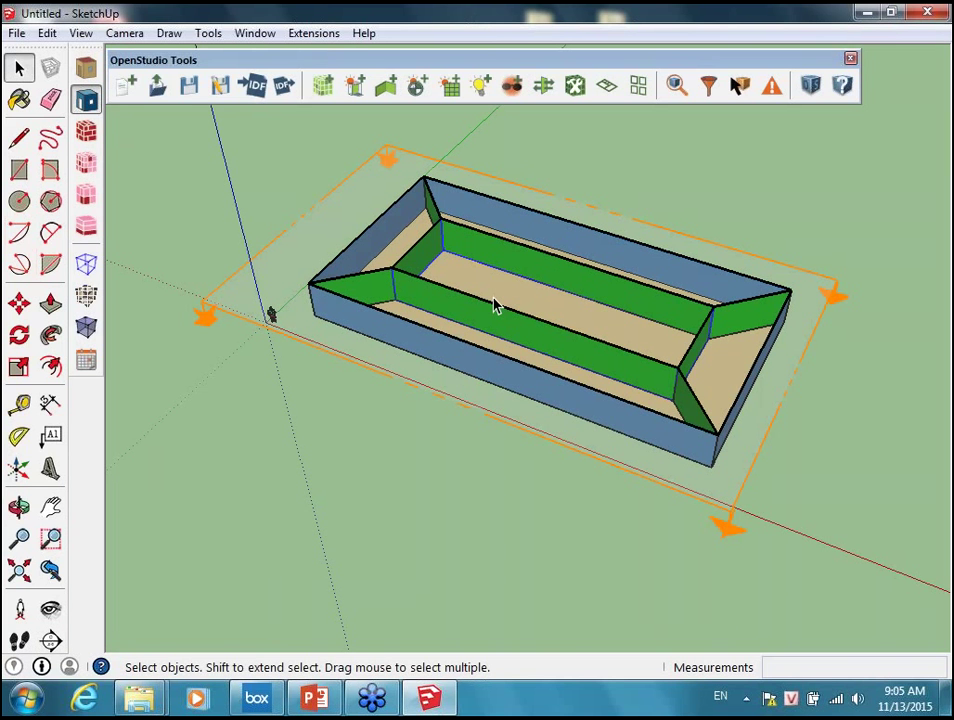
Select the section plane and move it down about 1.04 m into the building.
{"action": "key", "text": "o"}
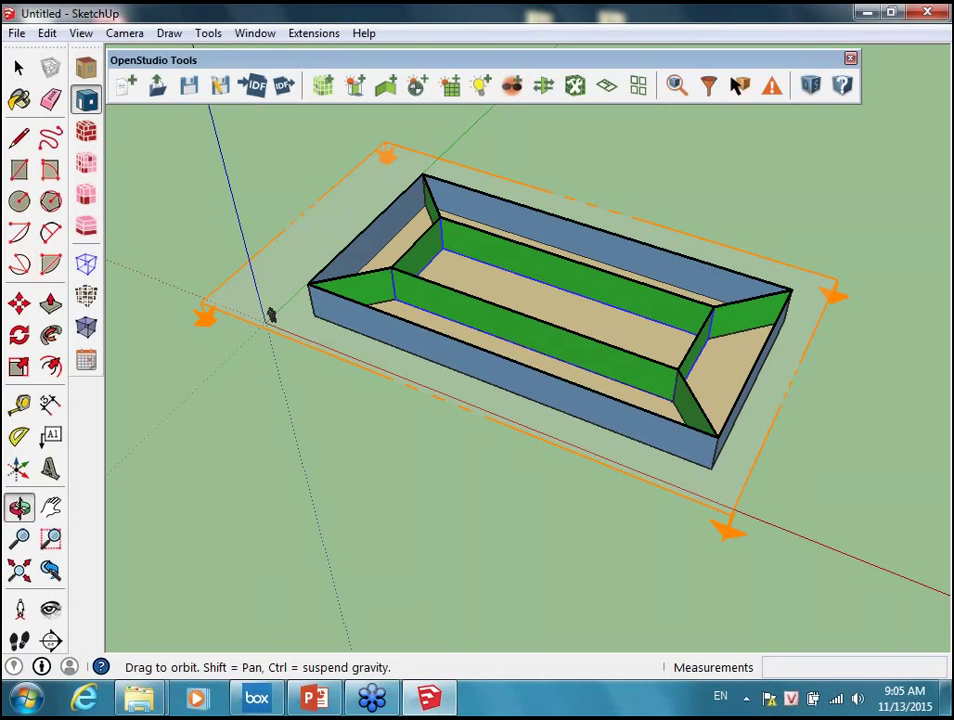
{"action": "key", "text": "space"}
{"action": "left_click", "coordinate": [355, 192]}
{"action": "key", "text": "m"}
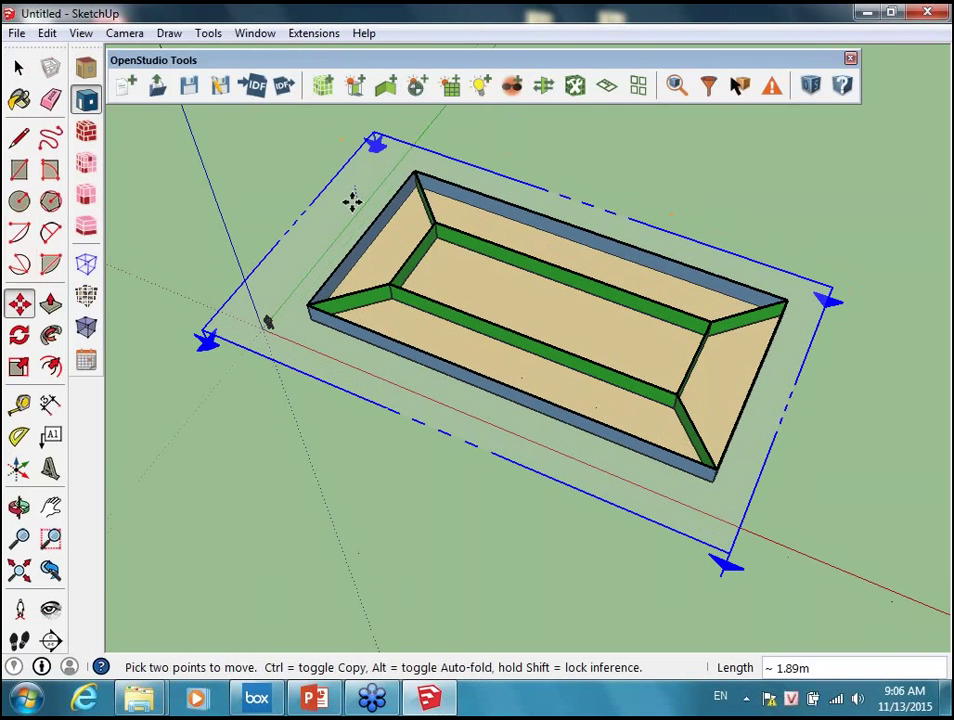
{"action": "left_click_drag", "start_coordinate": [352, 201], "coordinate": [349, 193]}
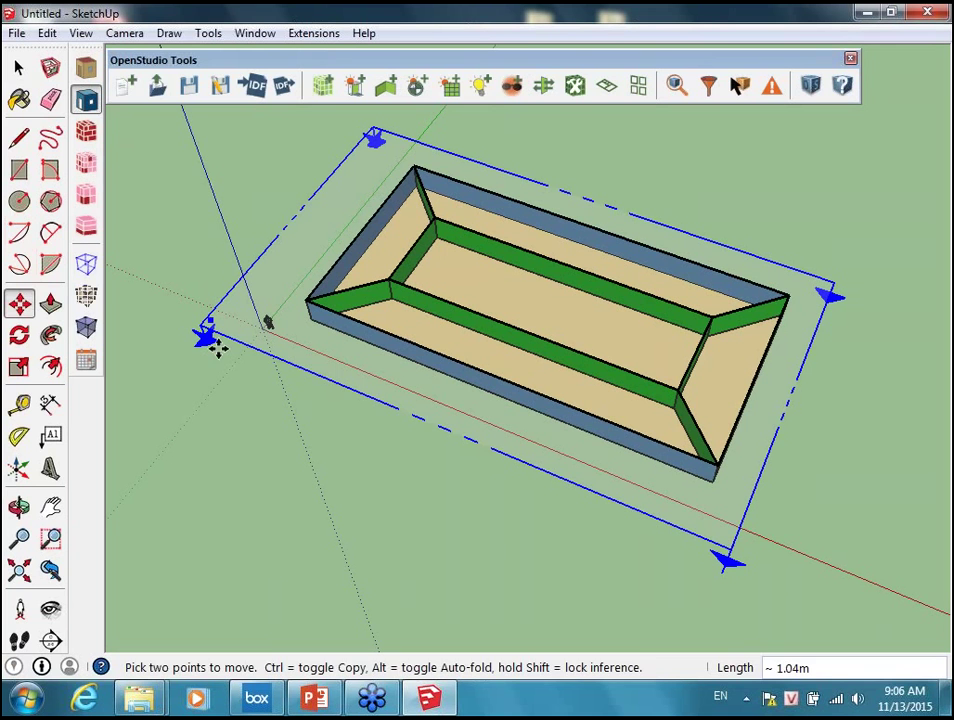
{"action": "left_click", "coordinate": [18, 67]}
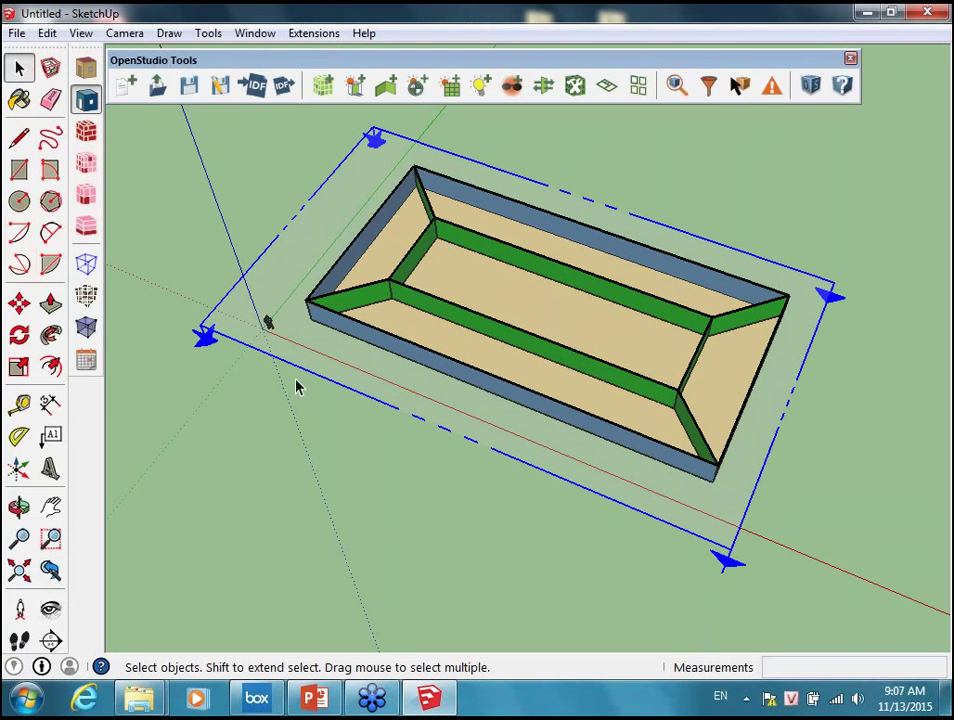
Erase the section plane and render the building's objects by surface type.
{"action": "right_click", "coordinate": [218, 338]}
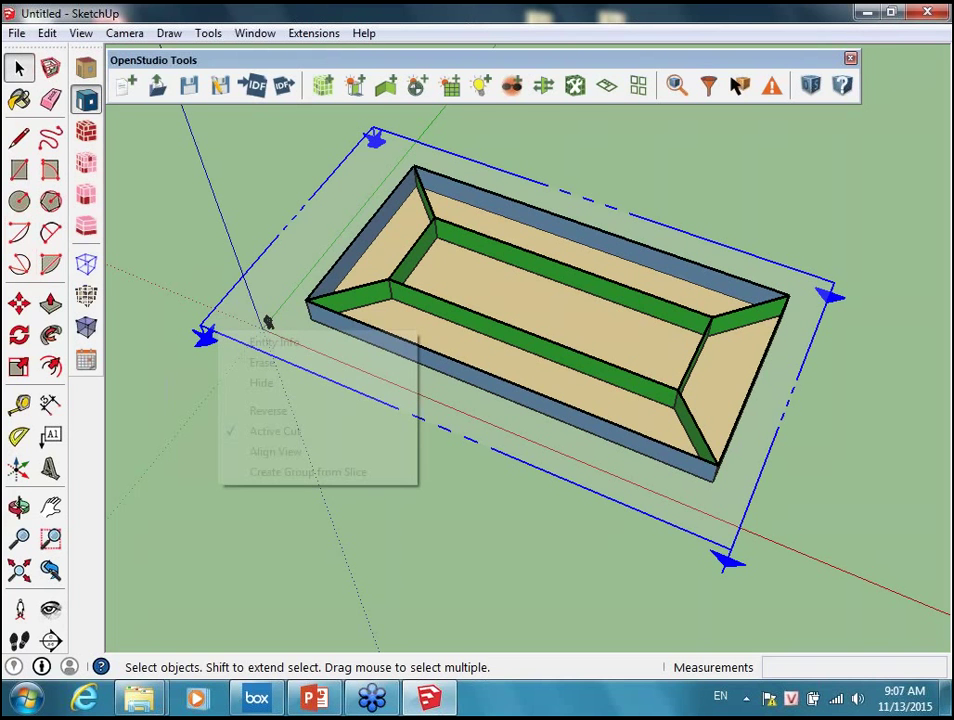
{"action": "left_click", "coordinate": [296, 365]}
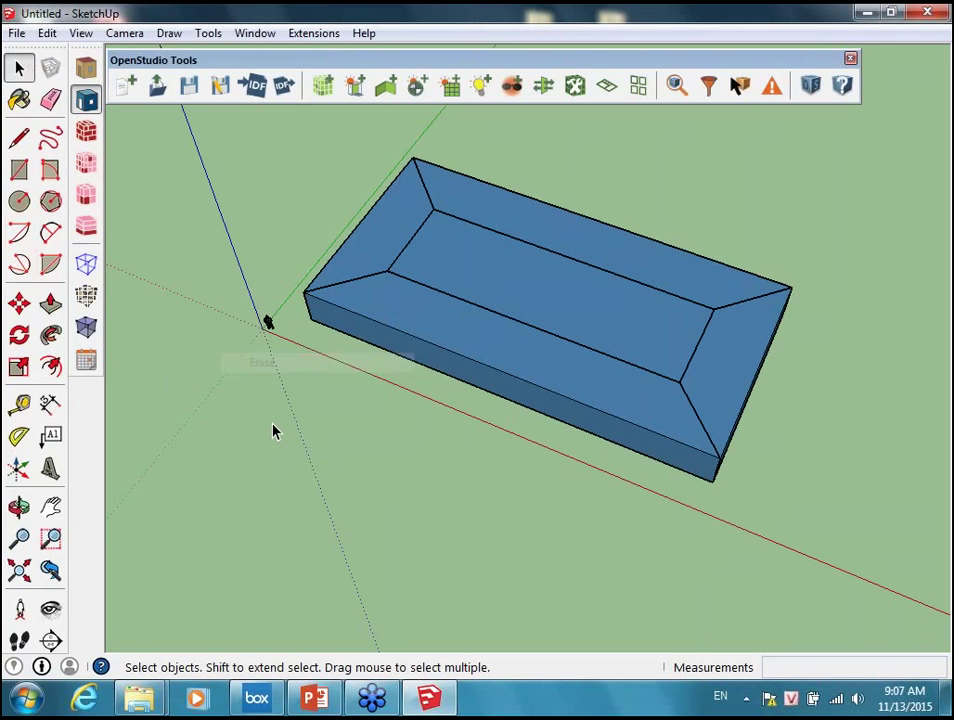
{"action": "key", "text": "o"}
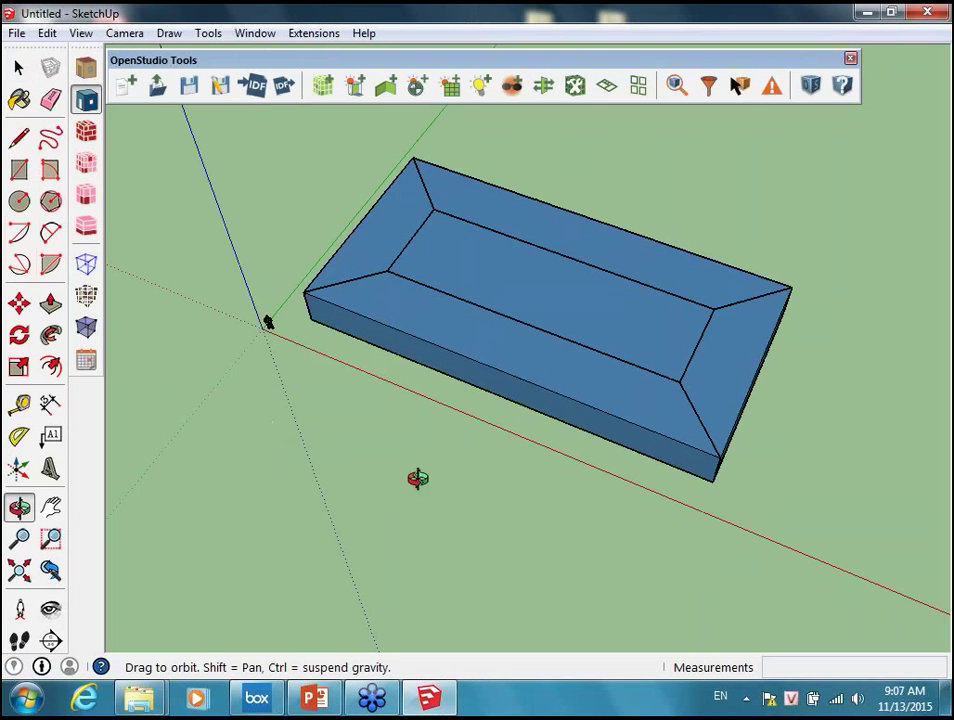
{"action": "left_click_drag", "start_coordinate": [417, 478], "coordinate": [380, 430]}
{"action": "key", "text": "space"}
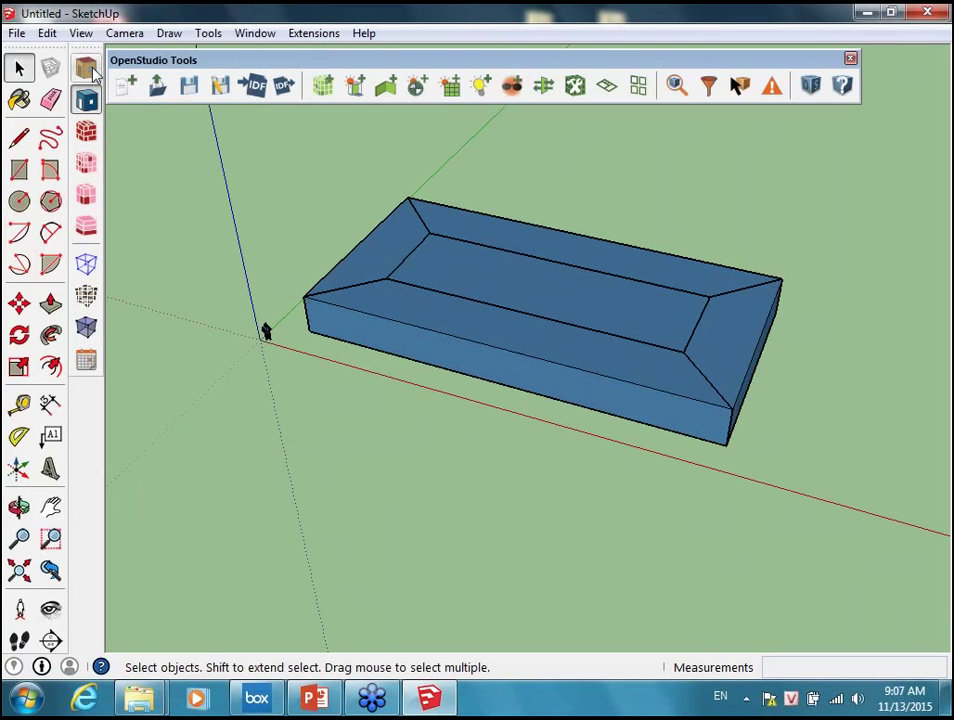
{"action": "left_click", "coordinate": [88, 67]}
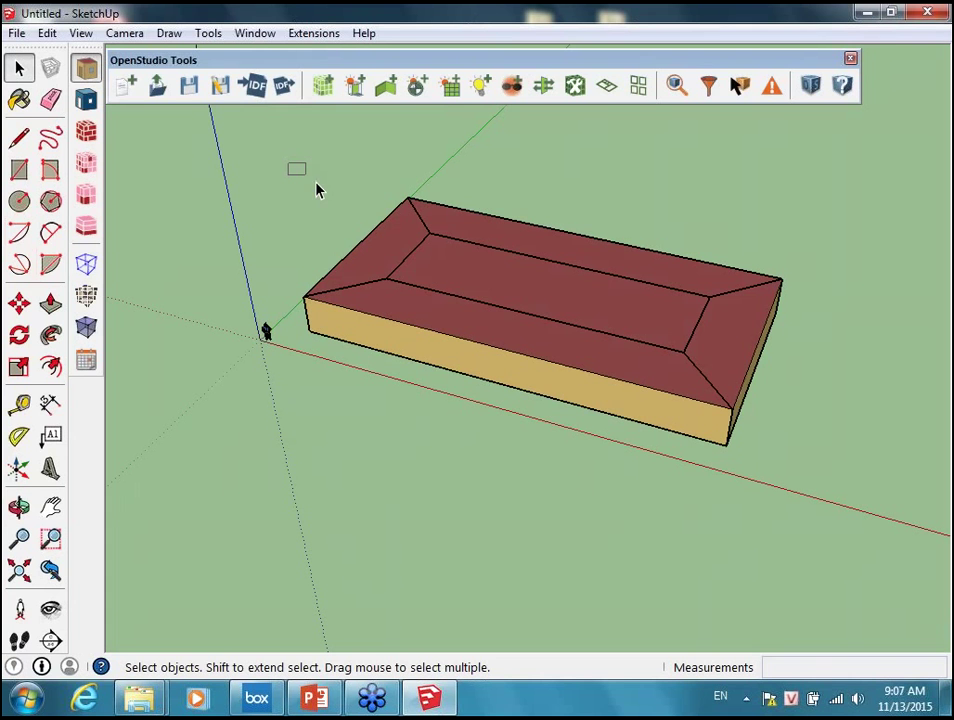
Set a 0.5 window-to-wall ratio with a 0.8 m offset above the floor for the entire building.
{"action": "left_click_drag", "start_coordinate": [317, 191], "coordinate": [829, 524]}
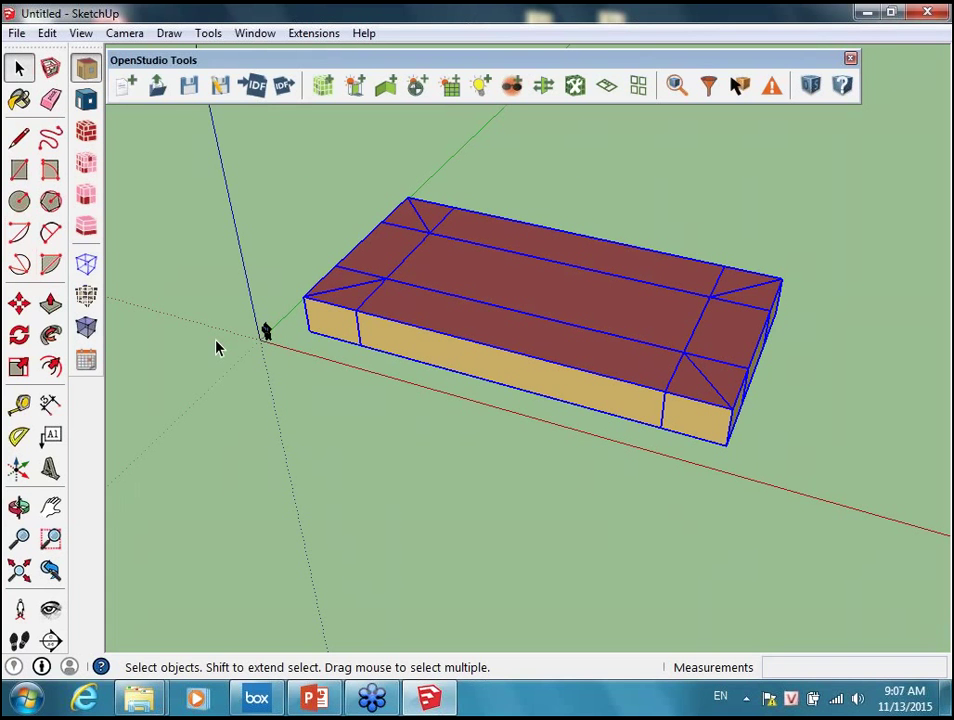
{"action": "left_click", "coordinate": [245, 33]}
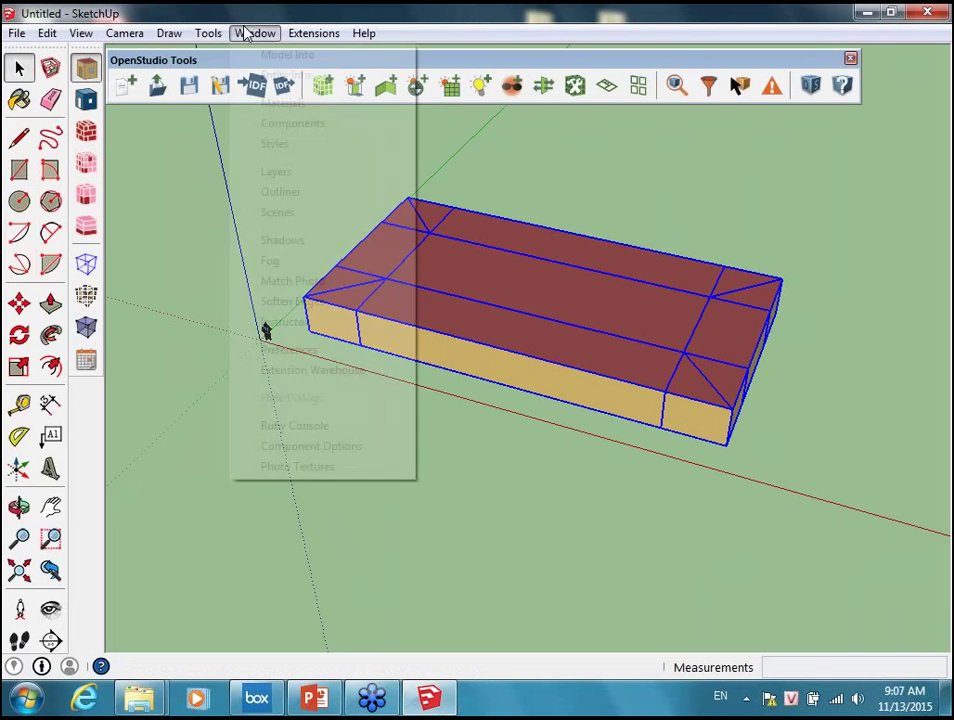
{"action": "left_click", "coordinate": [397, 18]}
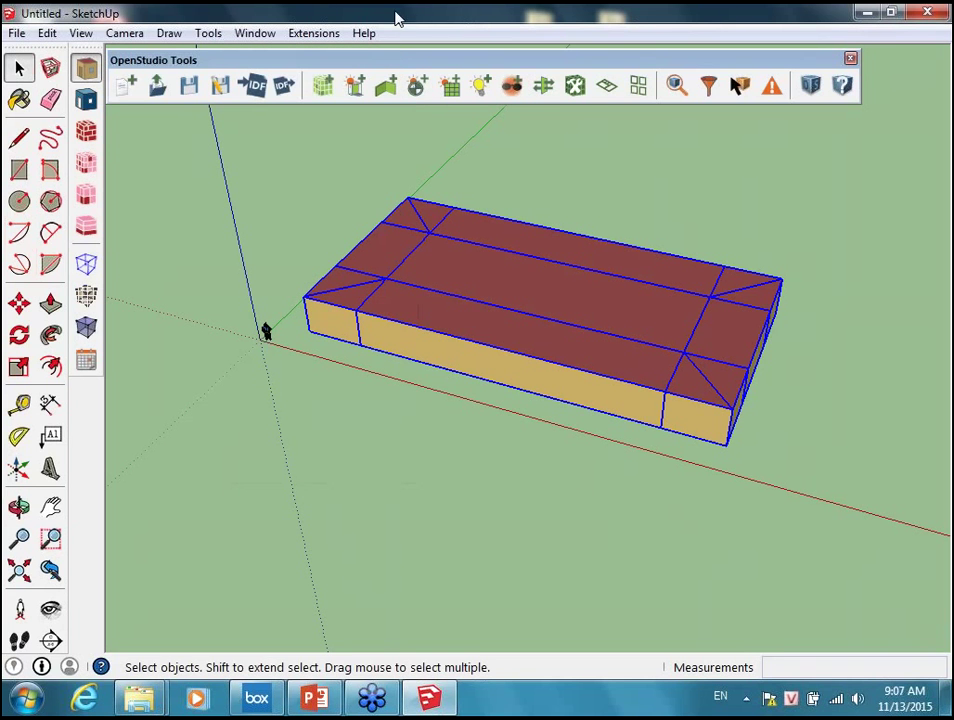
{"action": "left_click", "coordinate": [311, 34]}
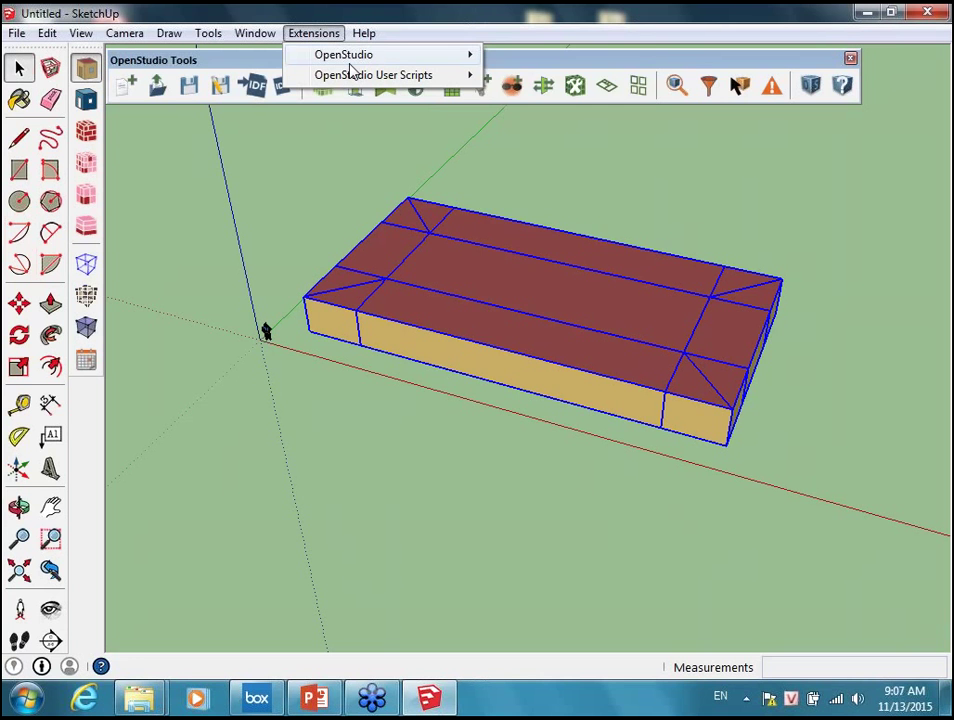
{"action": "mouse_move", "coordinate": [350, 62]}
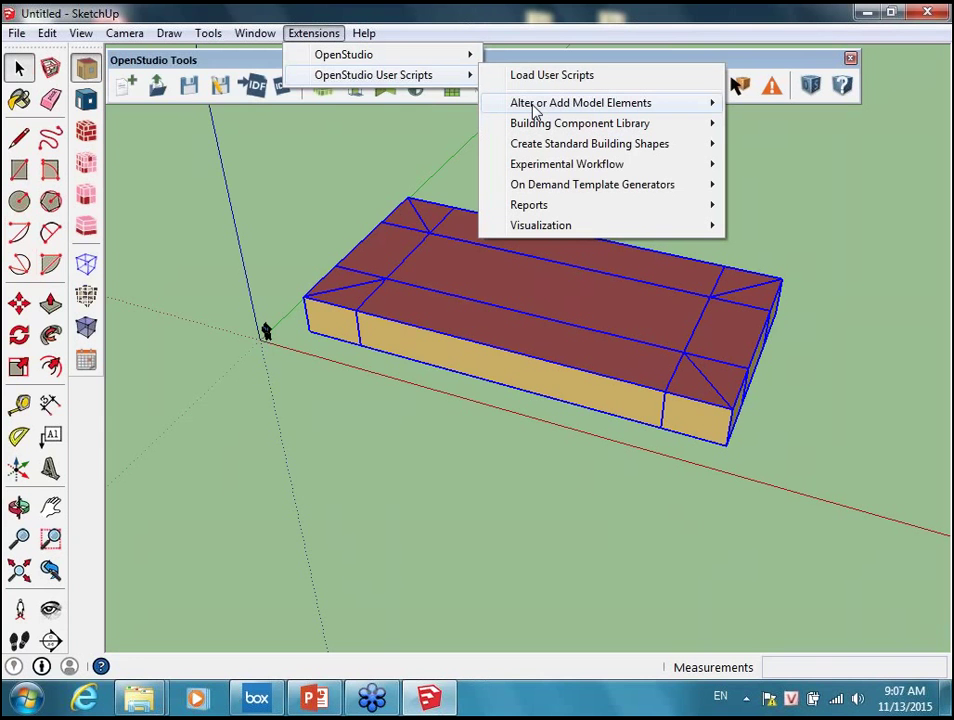
{"action": "mouse_move", "coordinate": [535, 112]}
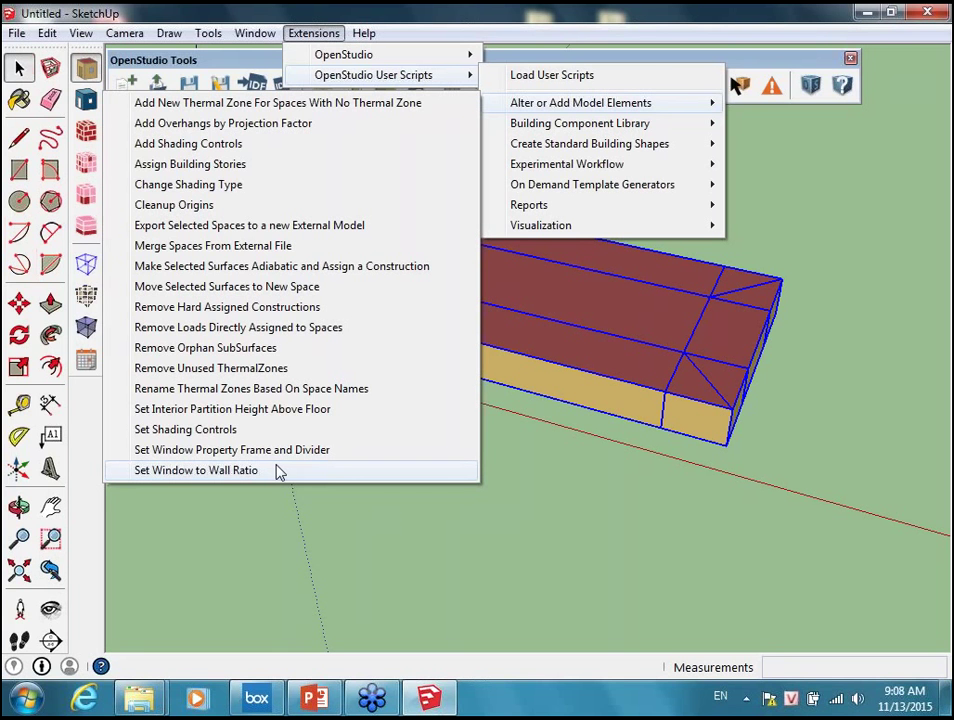
{"action": "left_click", "coordinate": [200, 470]}
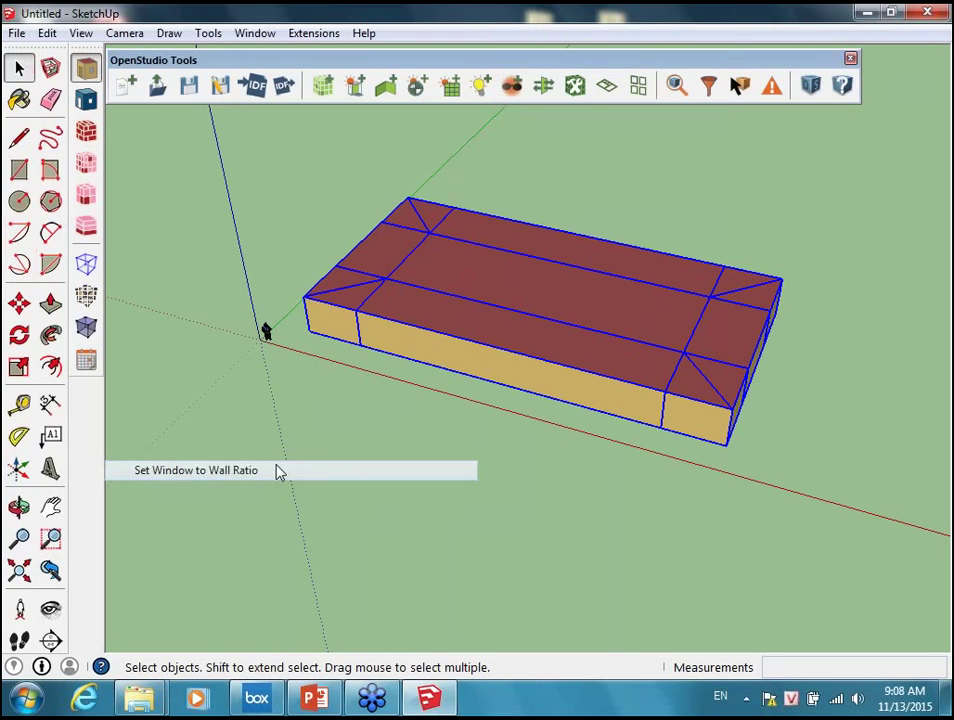
{"action": "type", "text": "5"}
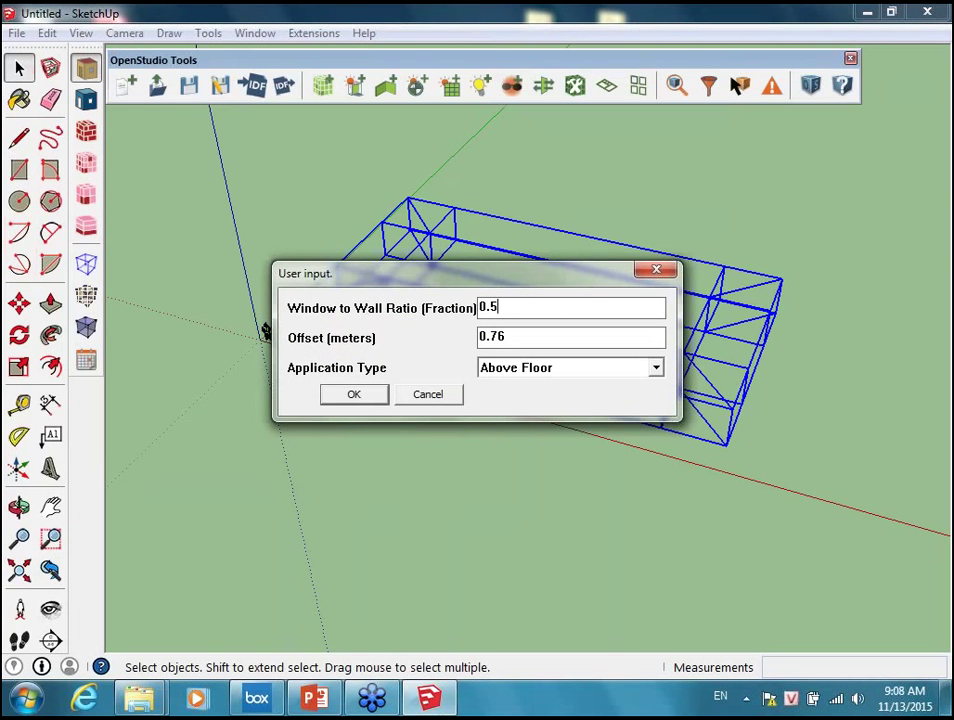
{"action": "key", "text": "Tab"}
{"action": "key", "text": "BackSpace"}
{"action": "key", "text": "BackSpace"}
{"action": "type", "text": "8"}
{"action": "left_click", "coordinate": [378, 396]}
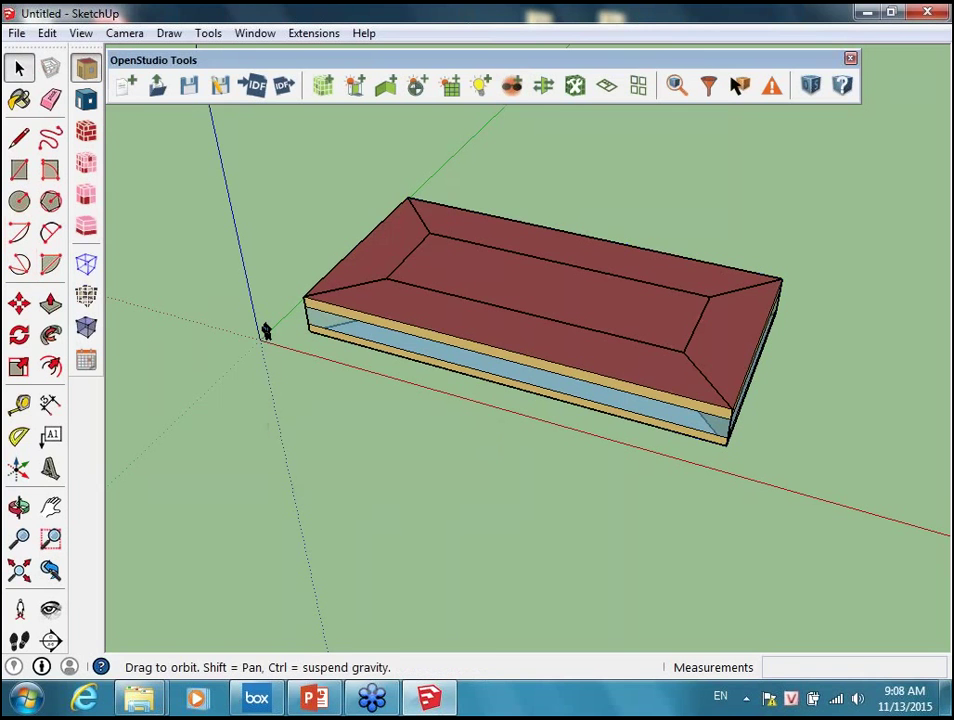
Run the user script that adds new thermal zones for the building's spaces with no thermal zone.
{"action": "middle_click_drag", "start_coordinate": [266, 331], "coordinate": [385, 384]}
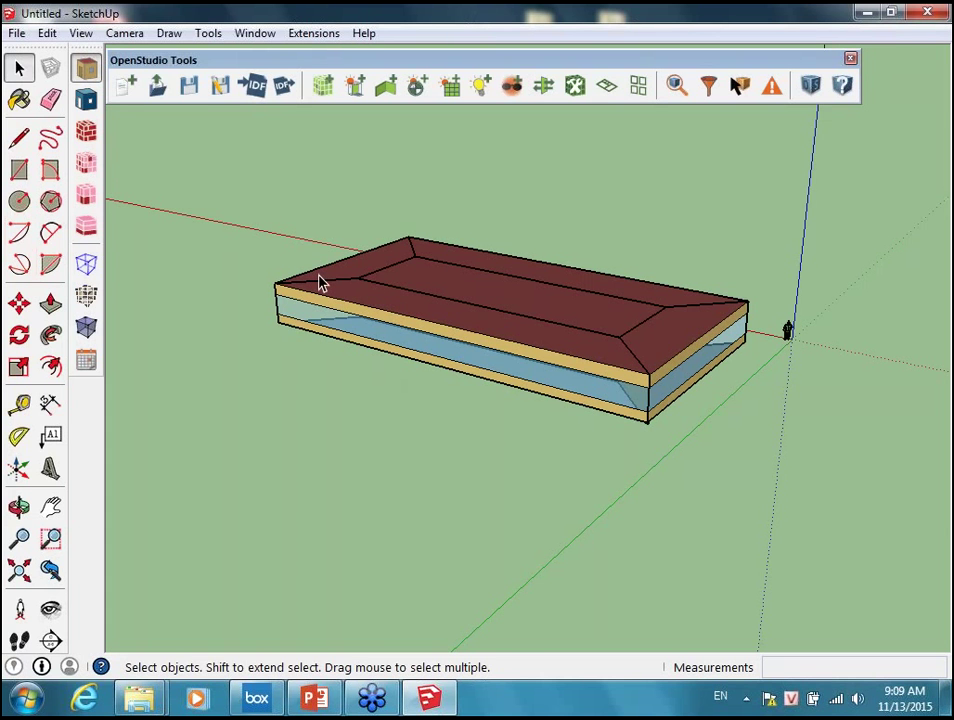
{"action": "middle_click_drag", "start_coordinate": [322, 279], "coordinate": [342, 286]}
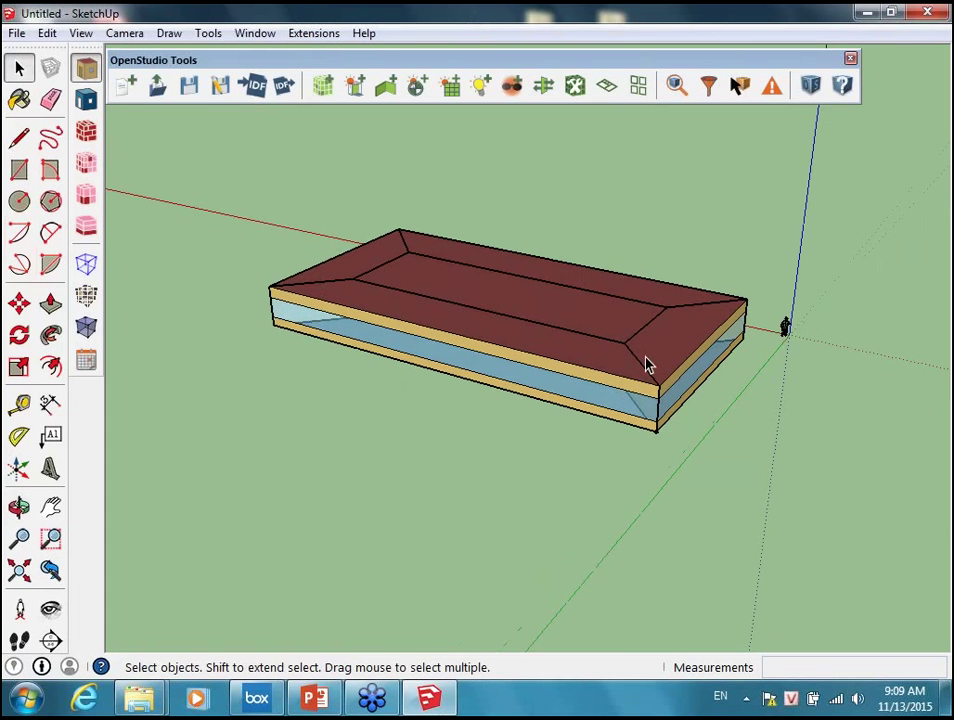
{"action": "middle_click_drag", "start_coordinate": [645, 365], "coordinate": [588, 171]}
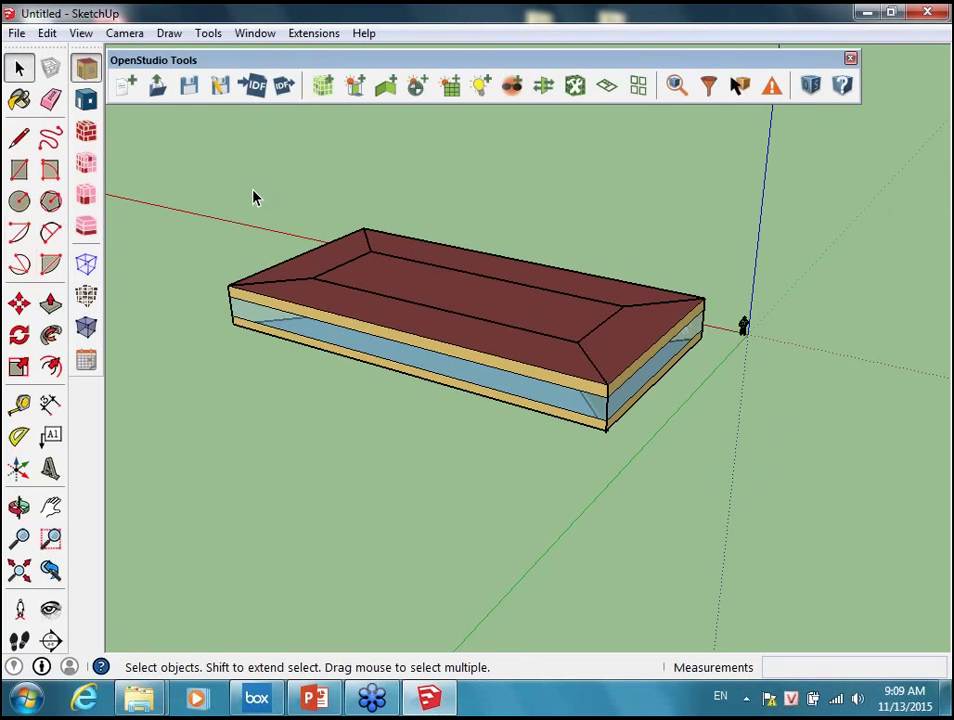
{"action": "left_click_drag", "start_coordinate": [189, 171], "coordinate": [716, 477]}
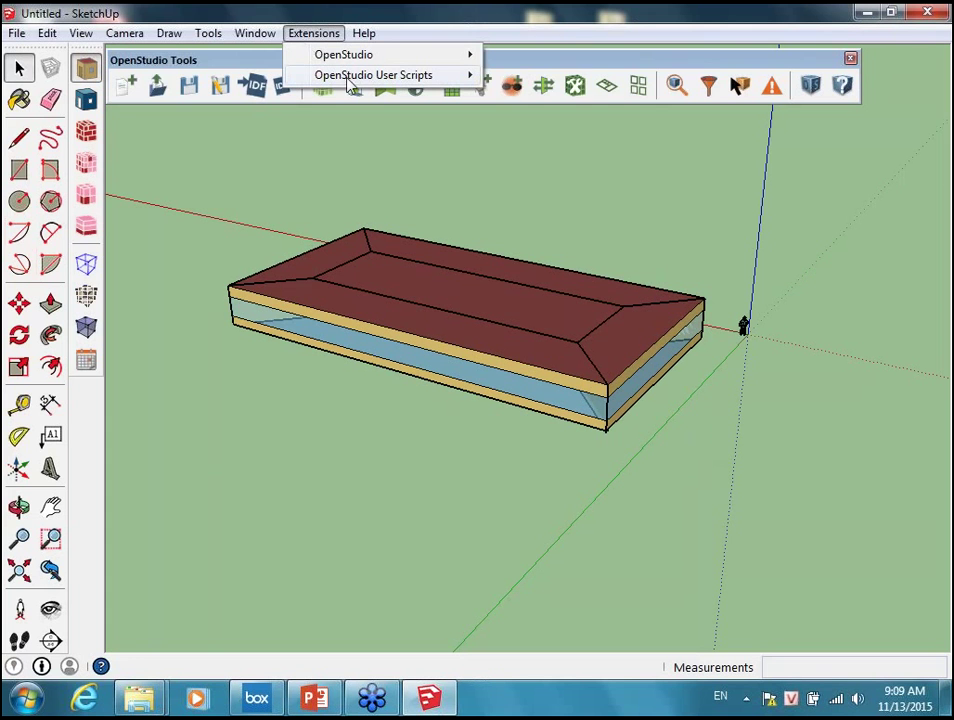
{"action": "left_click", "coordinate": [348, 78]}
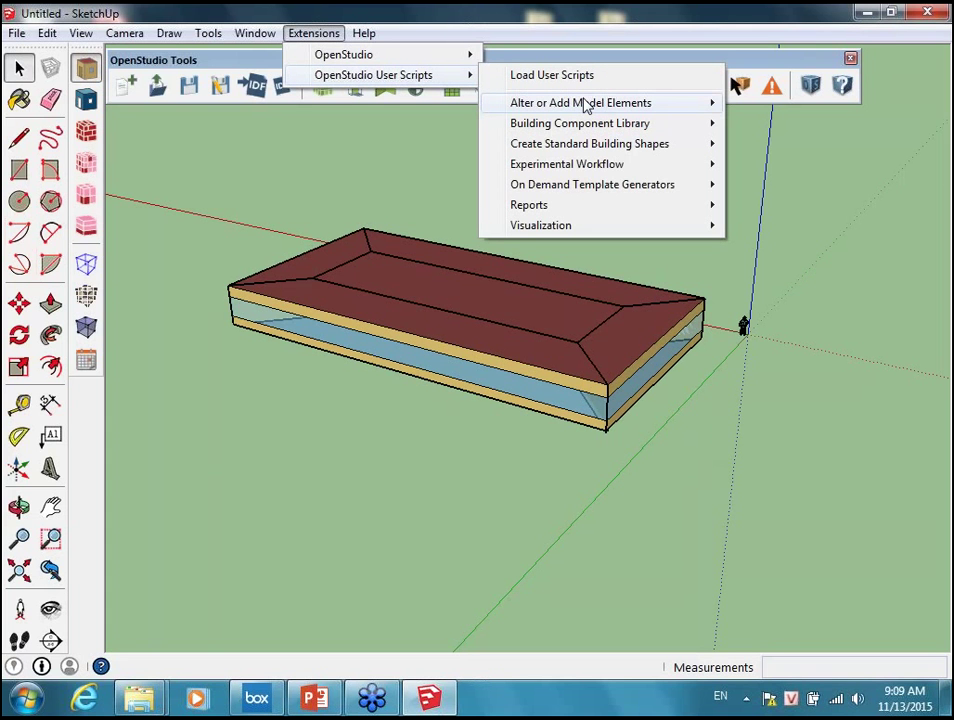
{"action": "mouse_move", "coordinate": [530, 107]}
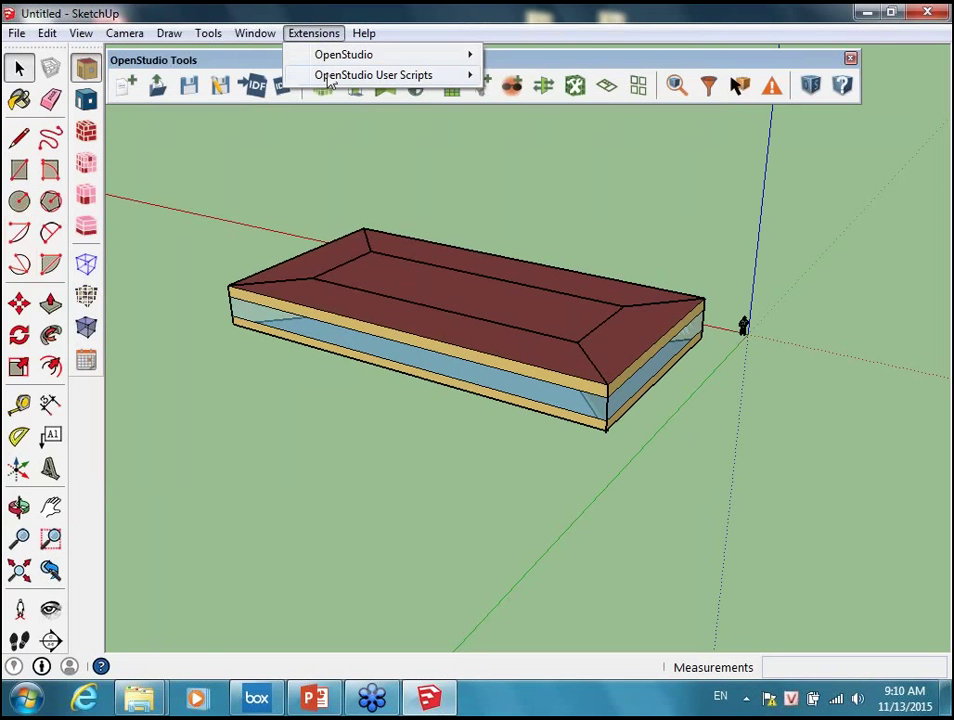
{"action": "mouse_move", "coordinate": [330, 76]}
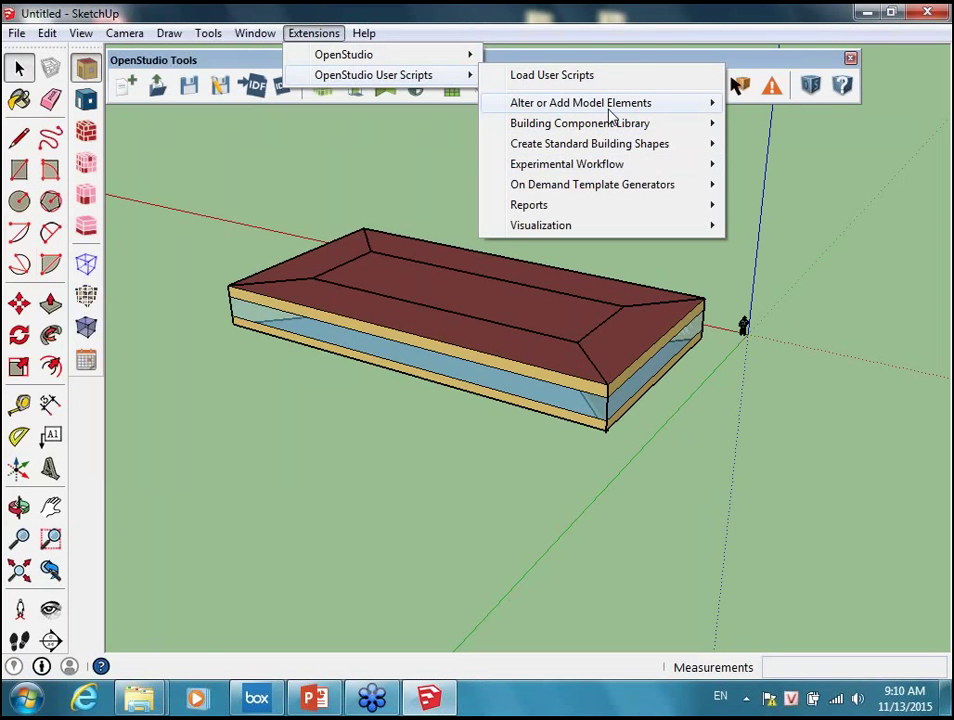
{"action": "mouse_move", "coordinate": [612, 115]}
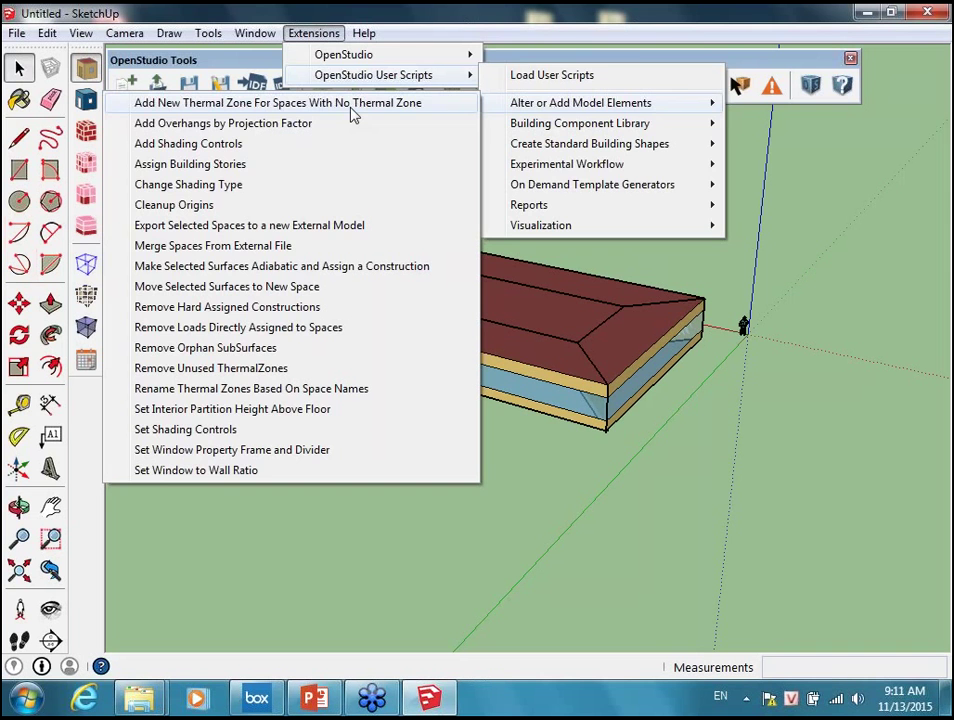
{"action": "left_click", "coordinate": [353, 148]}
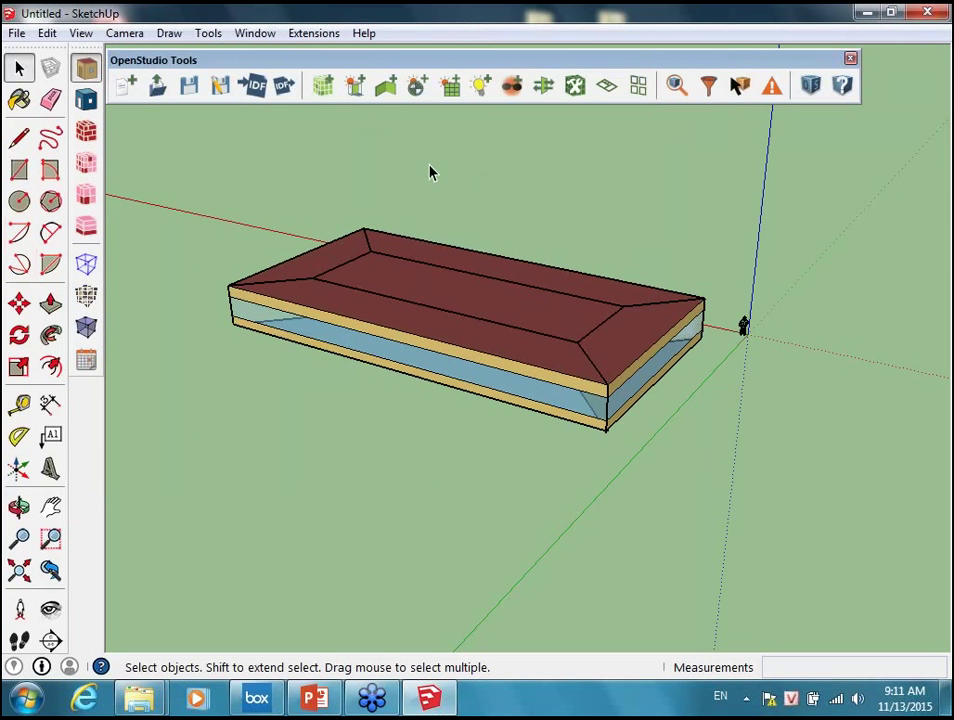
Open the core space in the OpenStudio Inspector and enlarge the window to show its full properties.
{"action": "scroll", "coordinate": [424, 174], "scroll_direction": "down", "scroll_amount": 1}
{"action": "scroll", "coordinate": [422, 175], "scroll_direction": "down", "scroll_amount": 2}
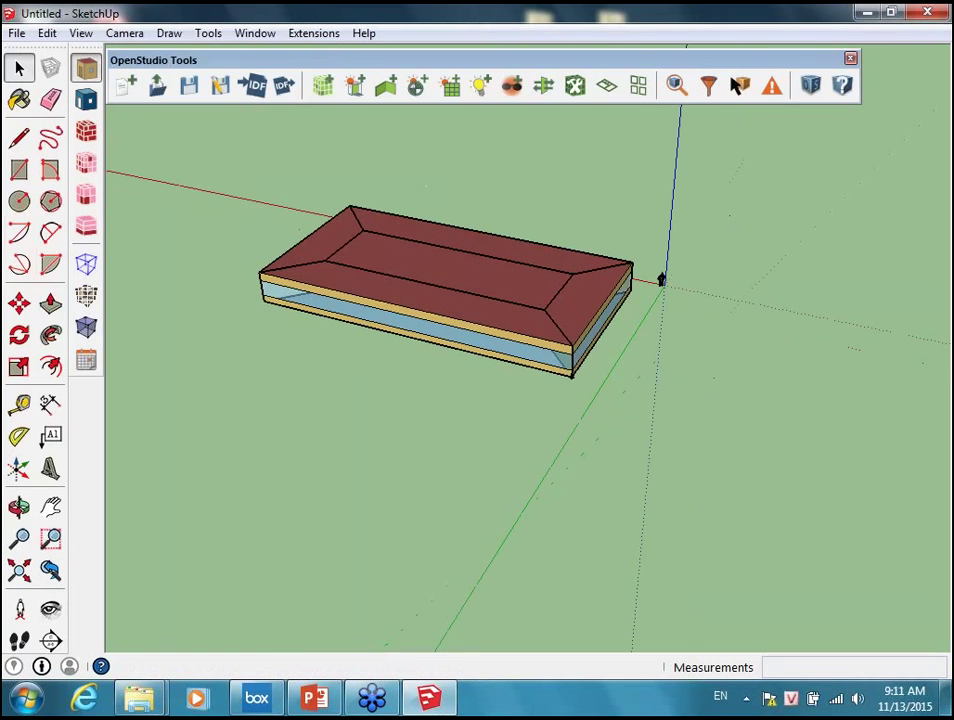
{"action": "middle_click_drag", "start_coordinate": [450, 280], "coordinate": [416, 290]}
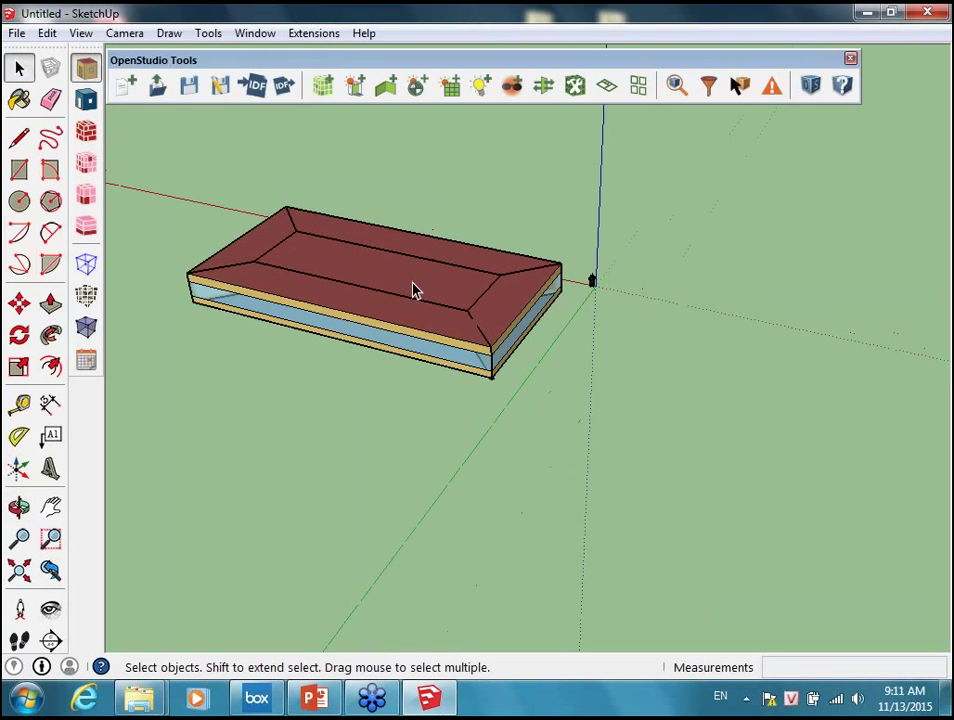
{"action": "left_click", "coordinate": [416, 290]}
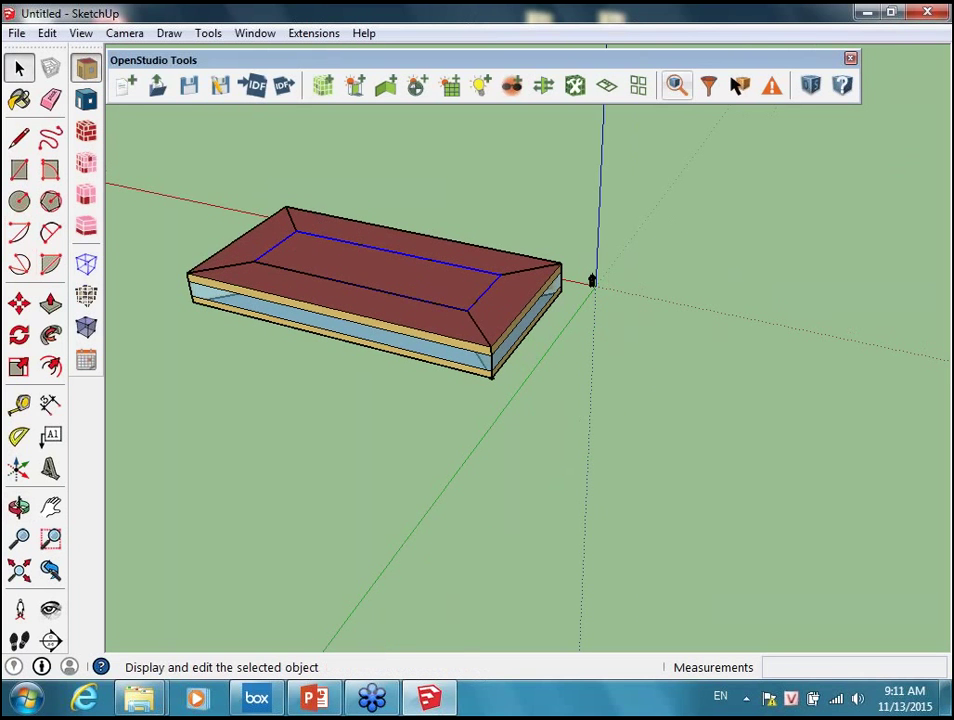
{"action": "left_click", "coordinate": [676, 88]}
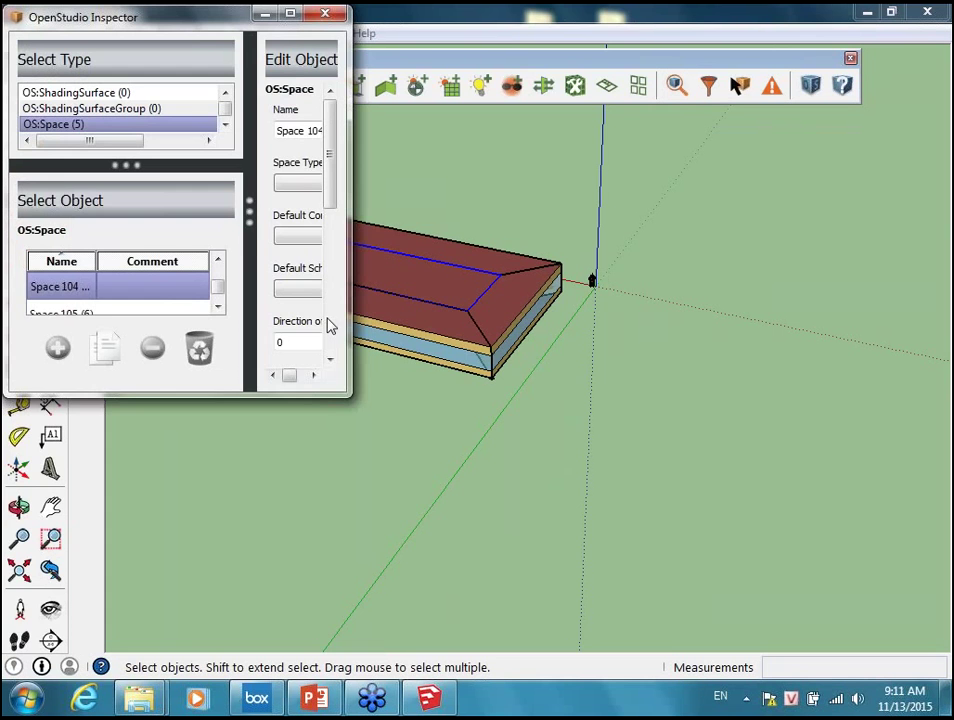
{"action": "left_click_drag", "start_coordinate": [351, 397], "coordinate": [660, 642]}
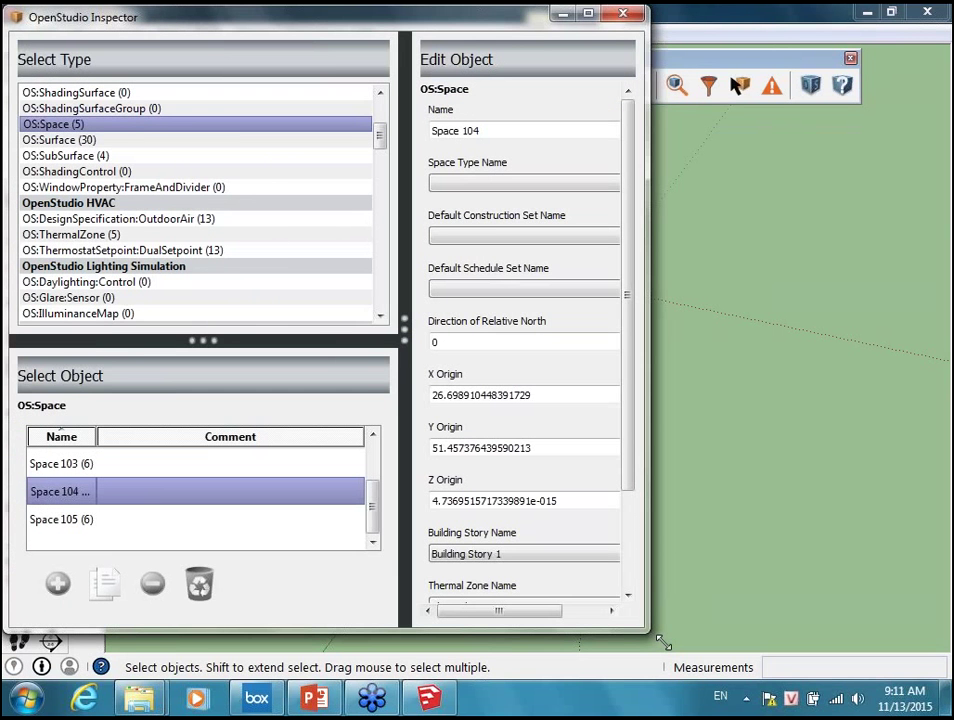
{"action": "left_click_drag", "start_coordinate": [663, 642], "coordinate": [725, 648]}
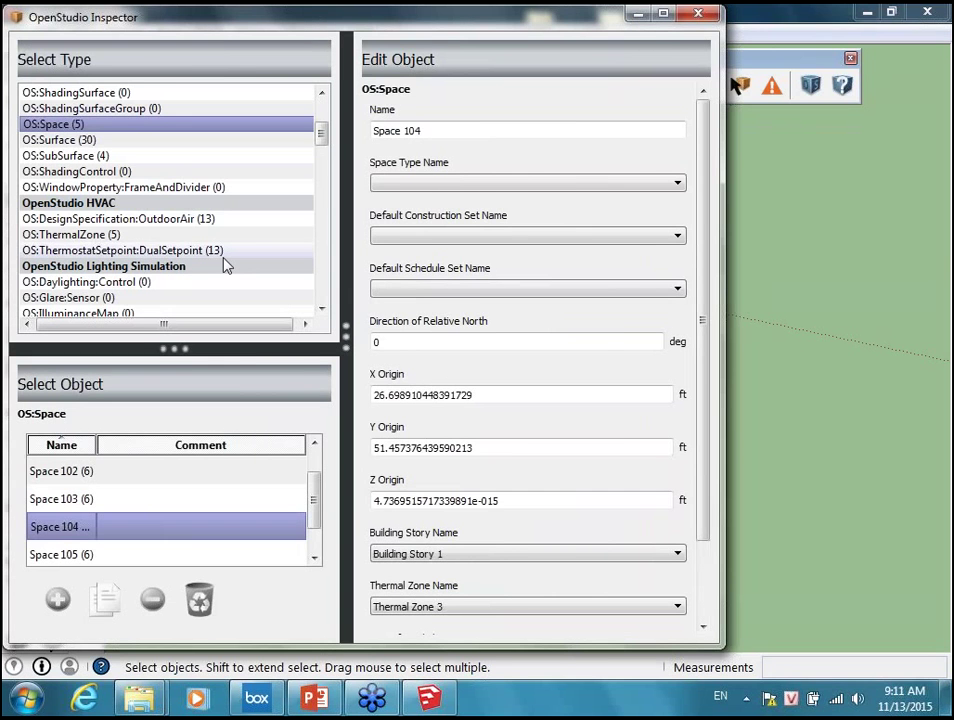
Review the core space's remaining properties down to the outdoor air specification and close the Inspector.
{"action": "mouse_move", "coordinate": [300, 17]}
{"action": "left_mouse_down"}
{"action": "mouse_move", "coordinate": [612, 29]}
{"action": "mouse_move", "coordinate": [503, 31]}
{"action": "left_mouse_up"}
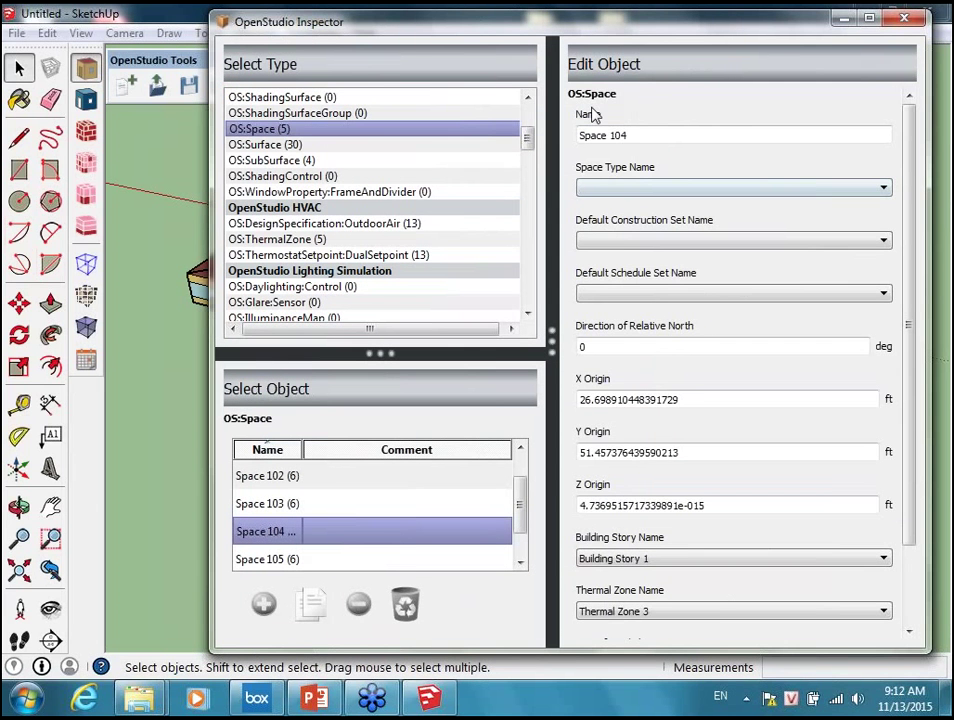
{"action": "scroll", "coordinate": [645, 520], "scroll_direction": "down", "scroll_amount": 2}
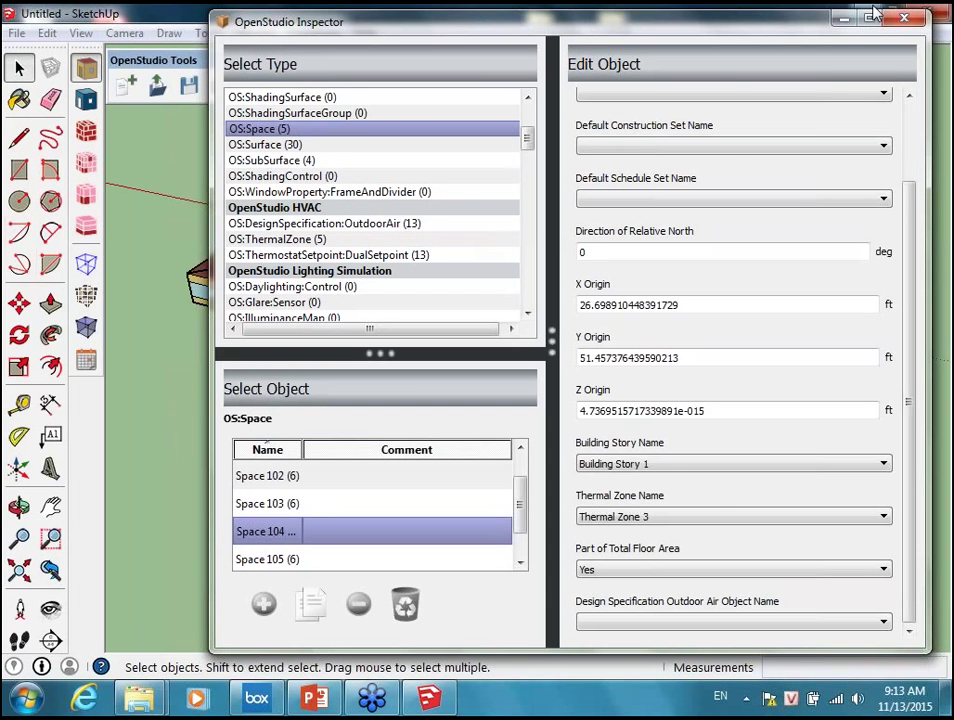
{"action": "left_click", "coordinate": [904, 18]}
Select all of the building's spaces and choose 90.1-2007 - Office - OpenOffice as their space type in the space attributes.
{"action": "left_click_drag", "start_coordinate": [520, 183], "coordinate": [200, 428]}
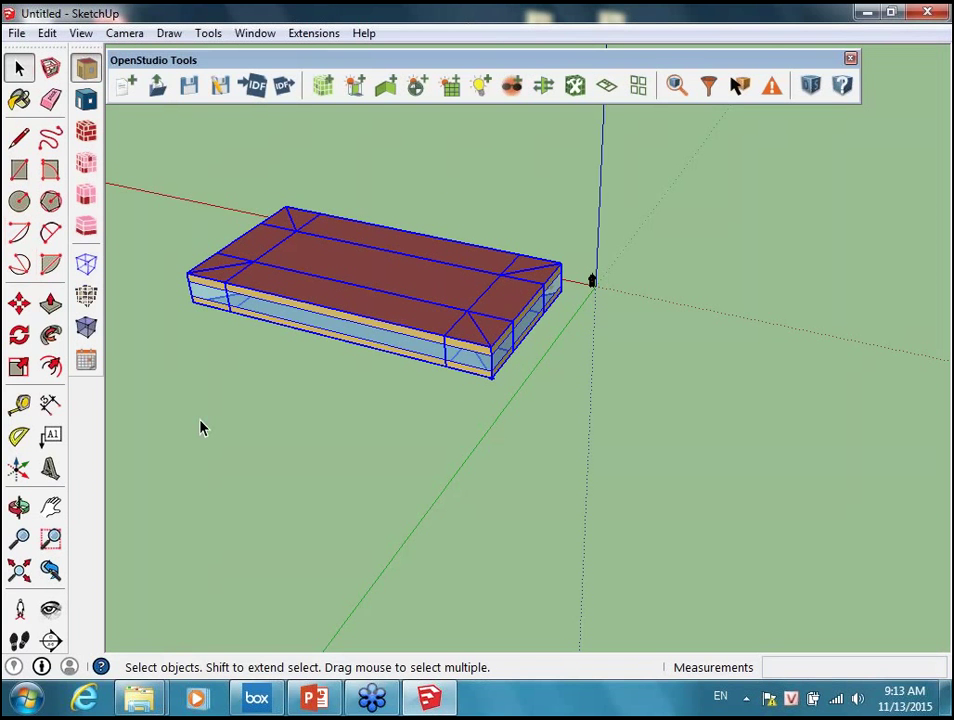
{"action": "middle_click_drag", "start_coordinate": [200, 428], "coordinate": [216, 420]}
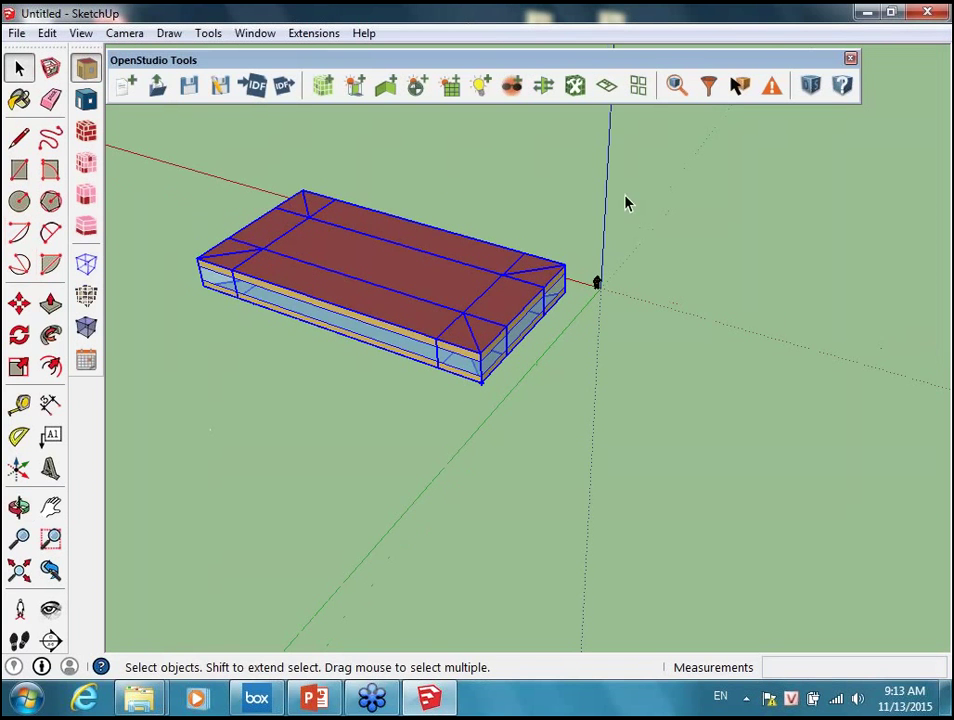
{"action": "left_click", "coordinate": [585, 92]}
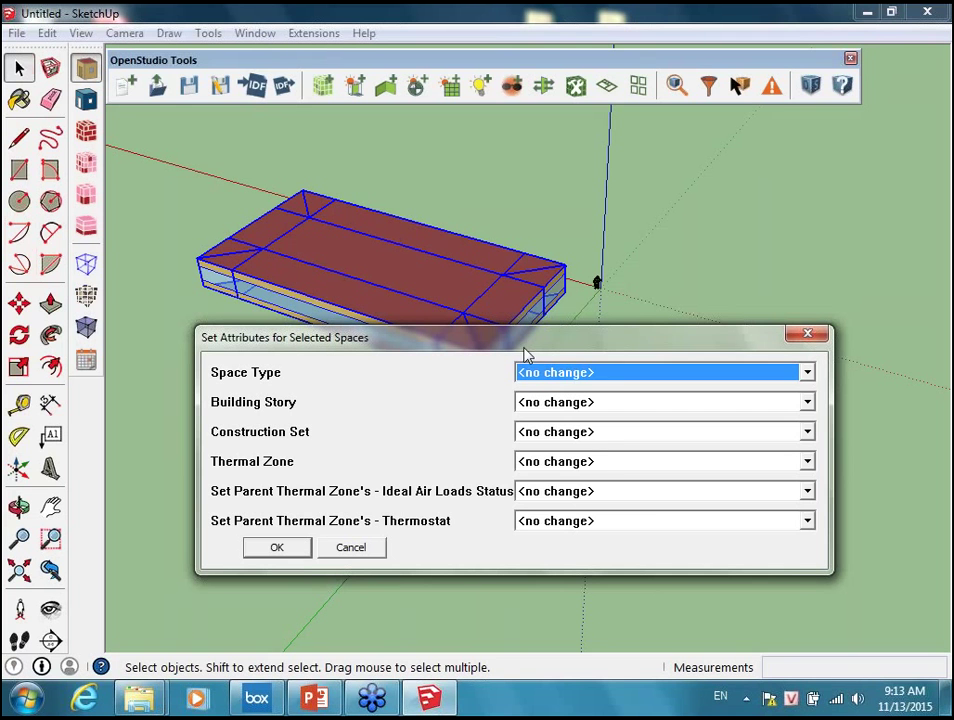
{"action": "left_click", "coordinate": [615, 377]}
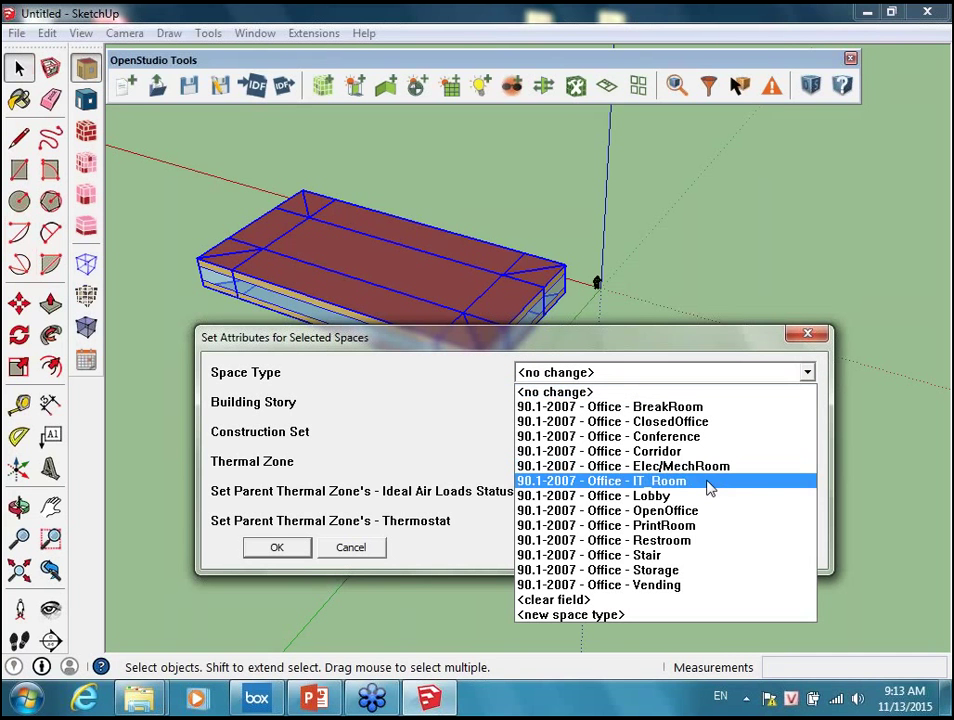
{"action": "left_click", "coordinate": [707, 511]}
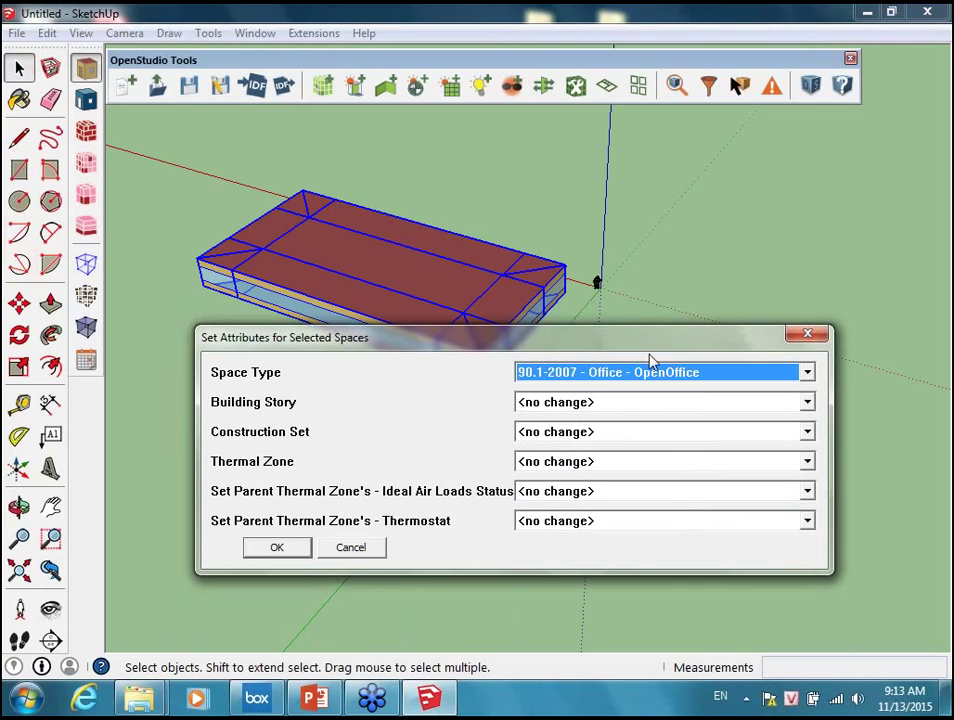
{"action": "left_click_drag", "start_coordinate": [645, 352], "coordinate": [686, 334]}
{"action": "left_click", "coordinate": [705, 357]}
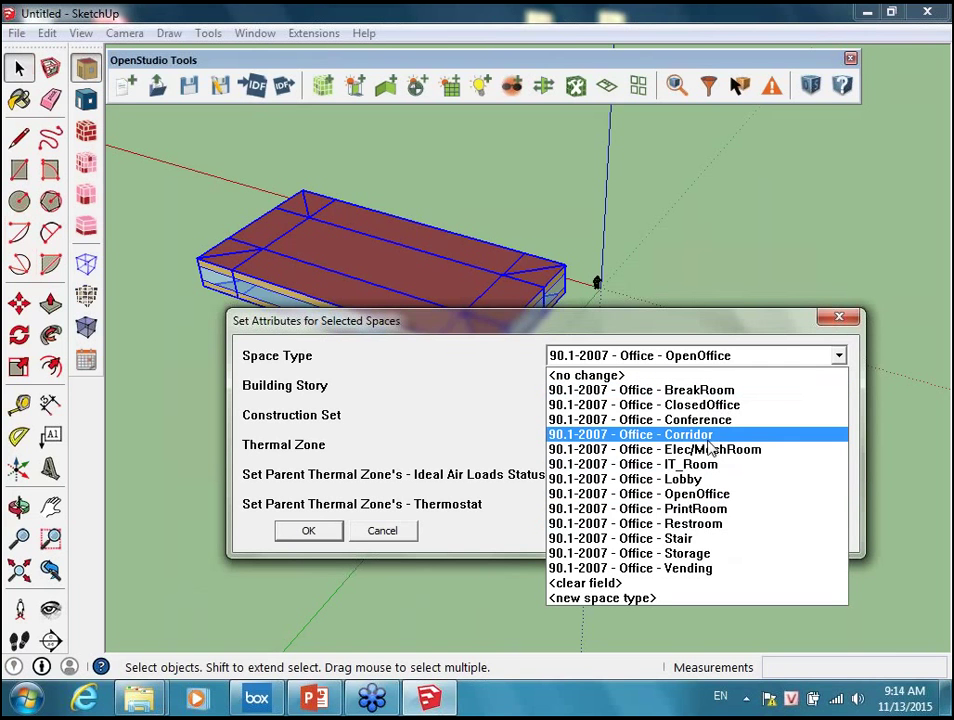
{"action": "left_click", "coordinate": [716, 499]}
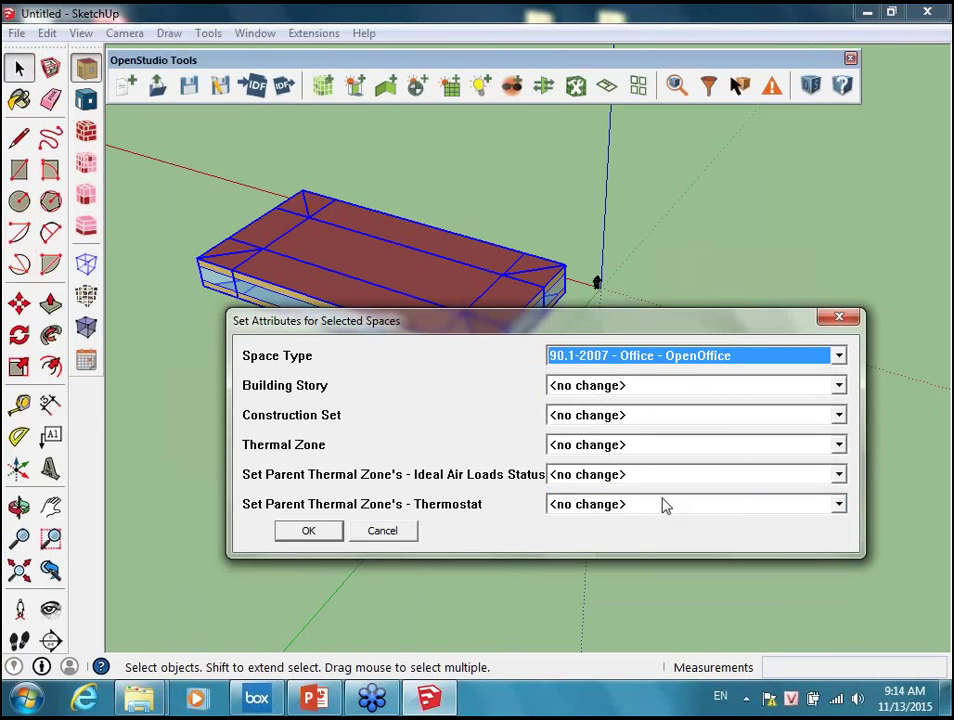
{"action": "left_click", "coordinate": [674, 386]}
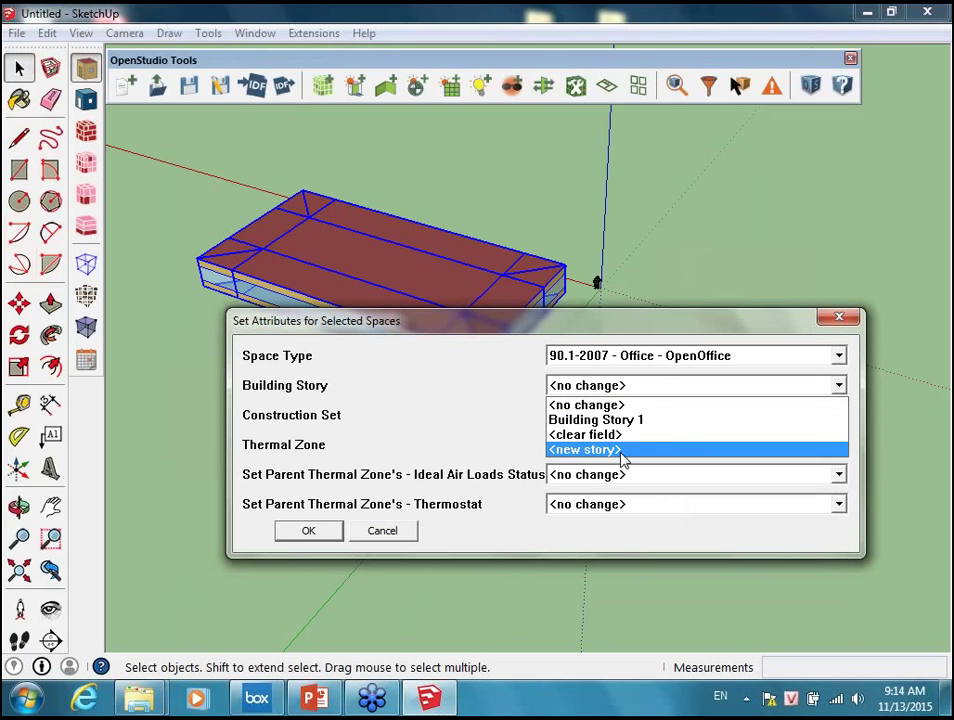
{"action": "left_click", "coordinate": [656, 330]}
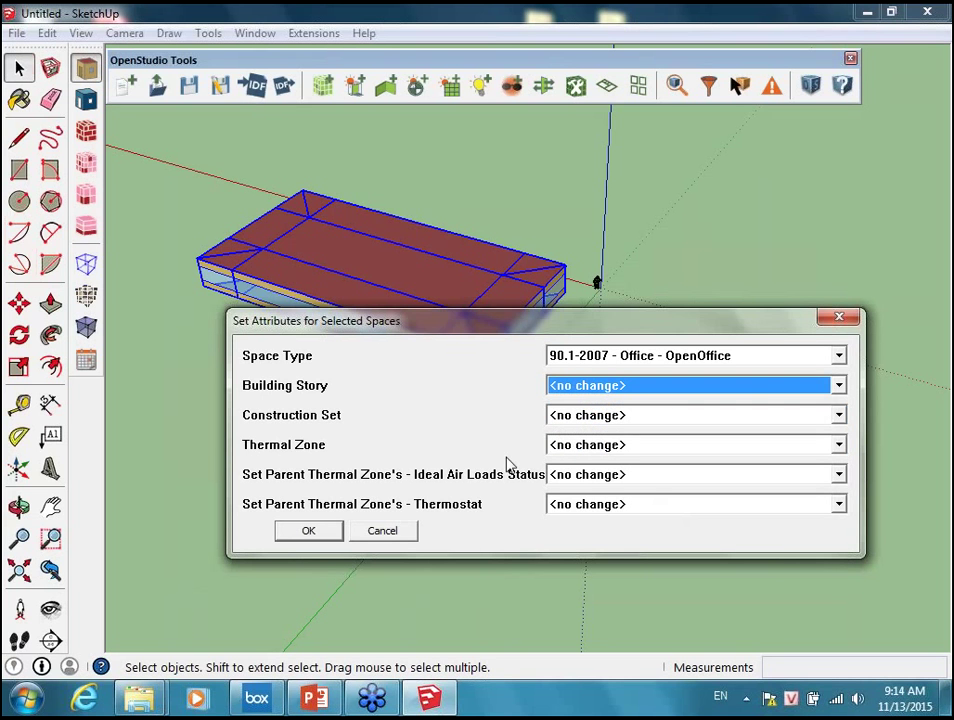
Assign the 90.1-2007 - CZ1 - Office construction set and the 90.1-2007 - Office - OpenOffice Thermostat to the selected spaces.
{"action": "left_click", "coordinate": [620, 420]}
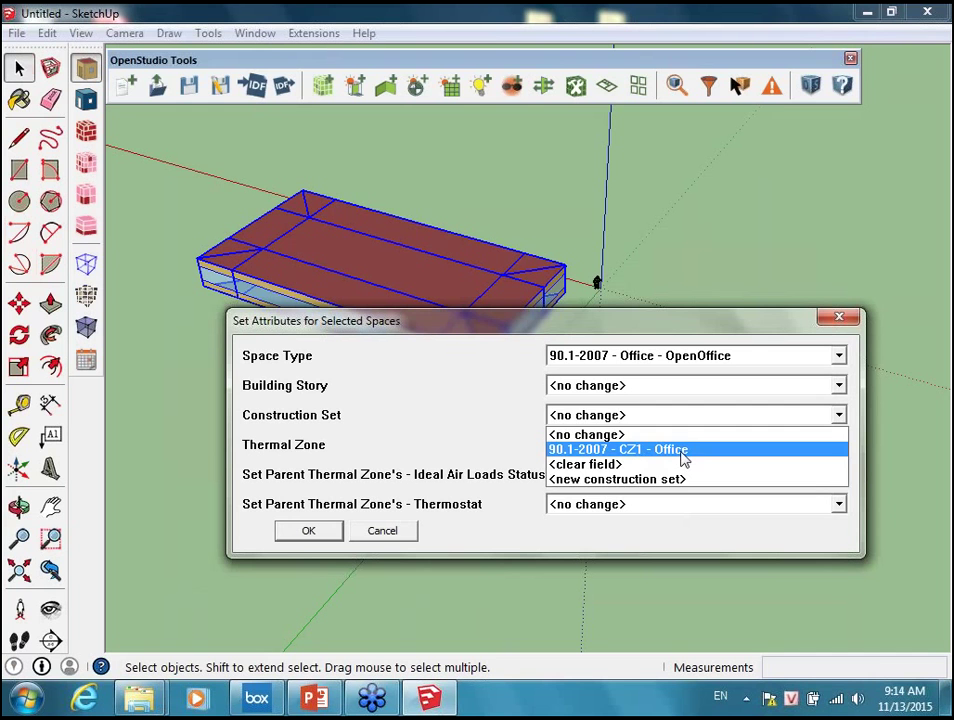
{"action": "left_click", "coordinate": [683, 457]}
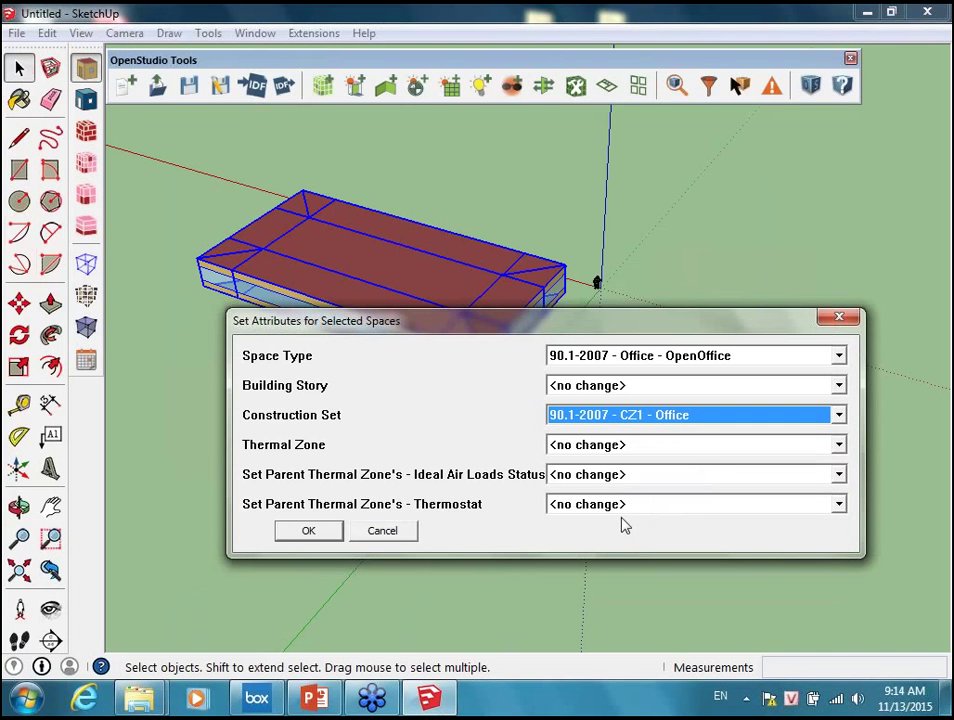
{"action": "left_click", "coordinate": [698, 510]}
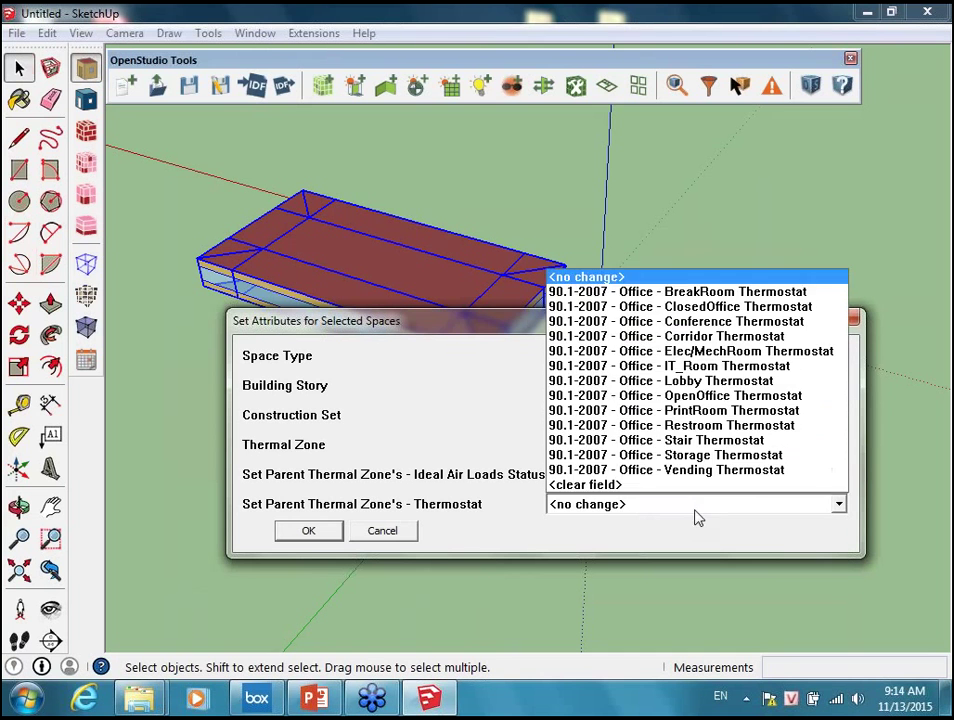
{"action": "left_click", "coordinate": [800, 398]}
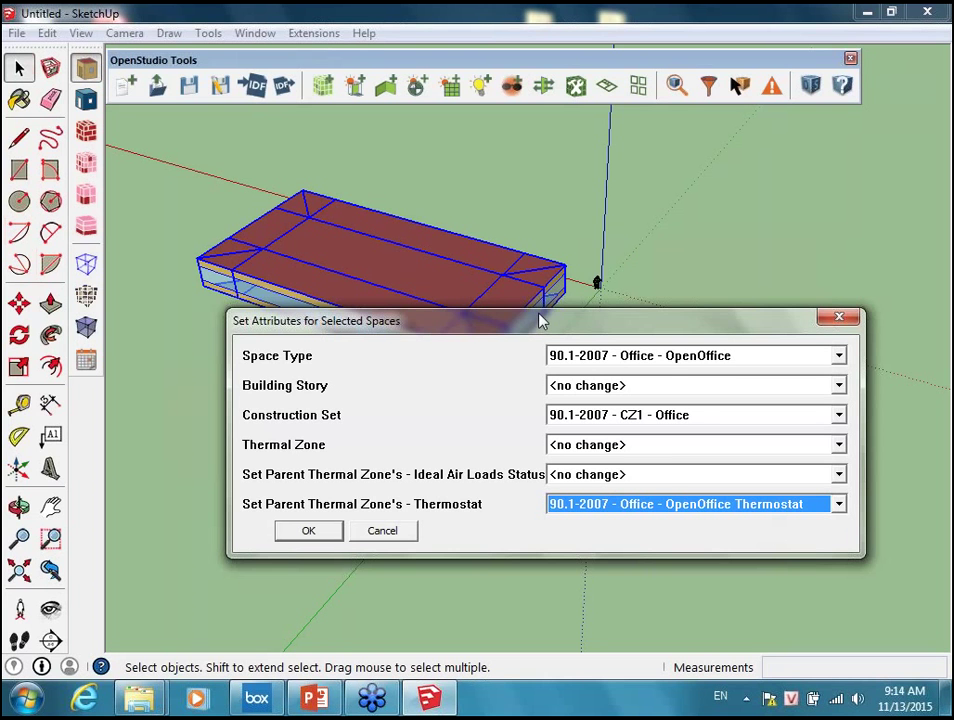
{"action": "left_click_drag", "start_coordinate": [540, 320], "coordinate": [551, 238]}
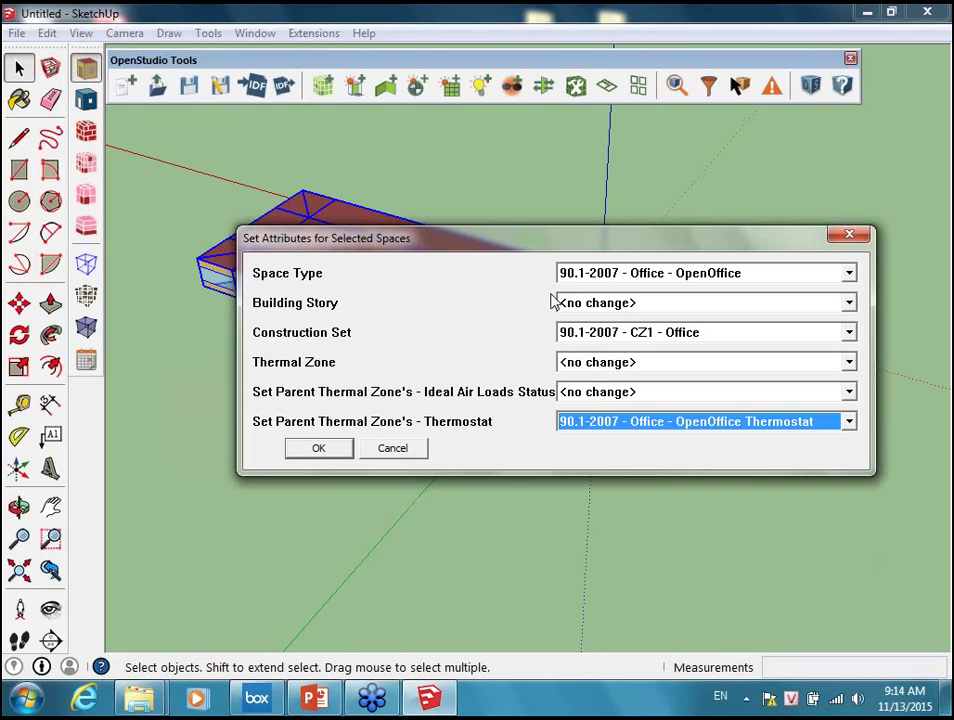
{"action": "left_click", "coordinate": [340, 455]}
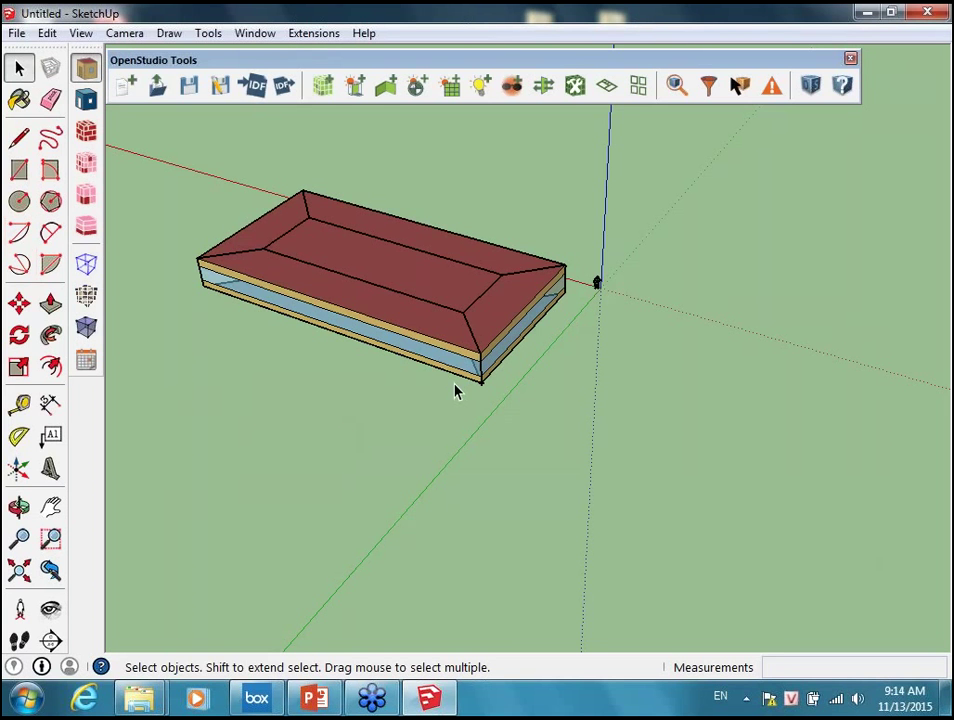
{"action": "middle_click_drag", "start_coordinate": [455, 390], "coordinate": [419, 403]}
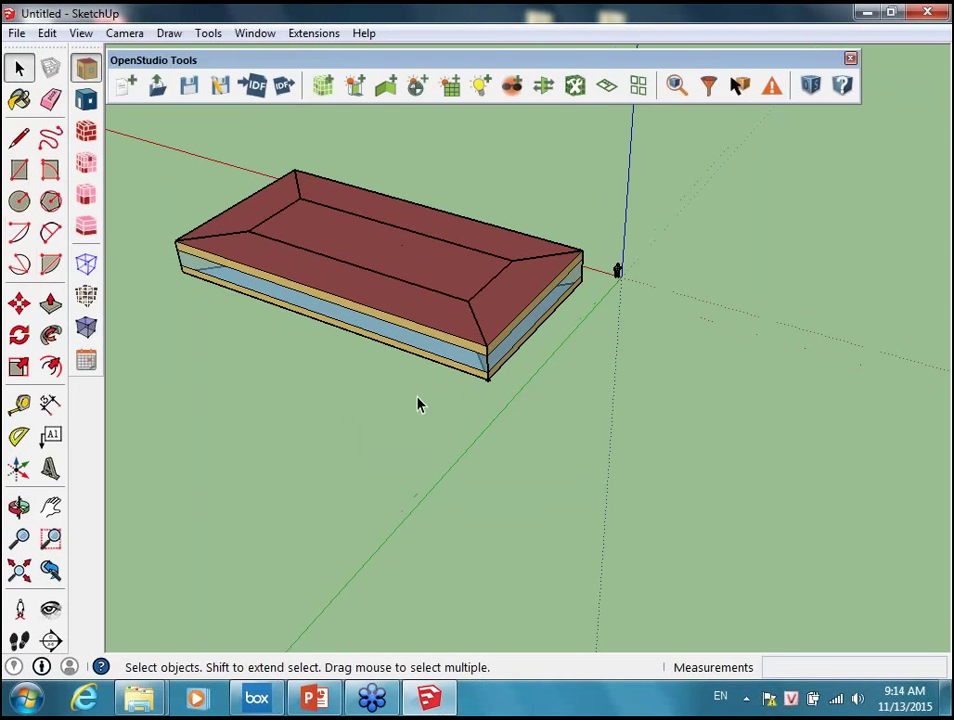
{"action": "scroll", "coordinate": [419, 404], "scroll_direction": "up", "scroll_amount": 1}
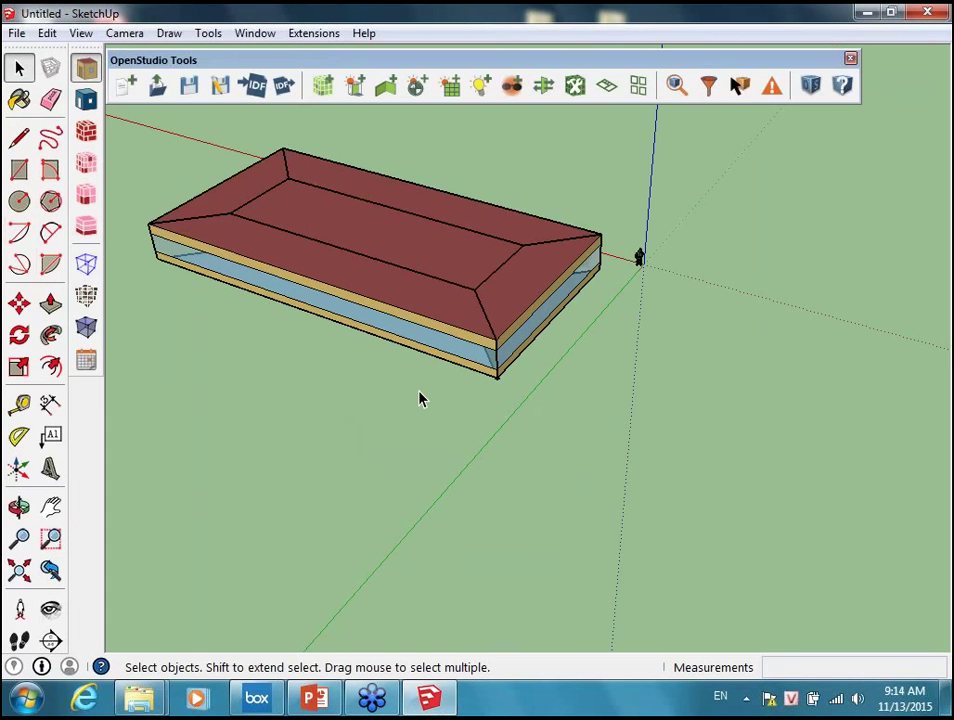
{"action": "scroll", "coordinate": [419, 399], "scroll_direction": "down", "scroll_amount": 1}
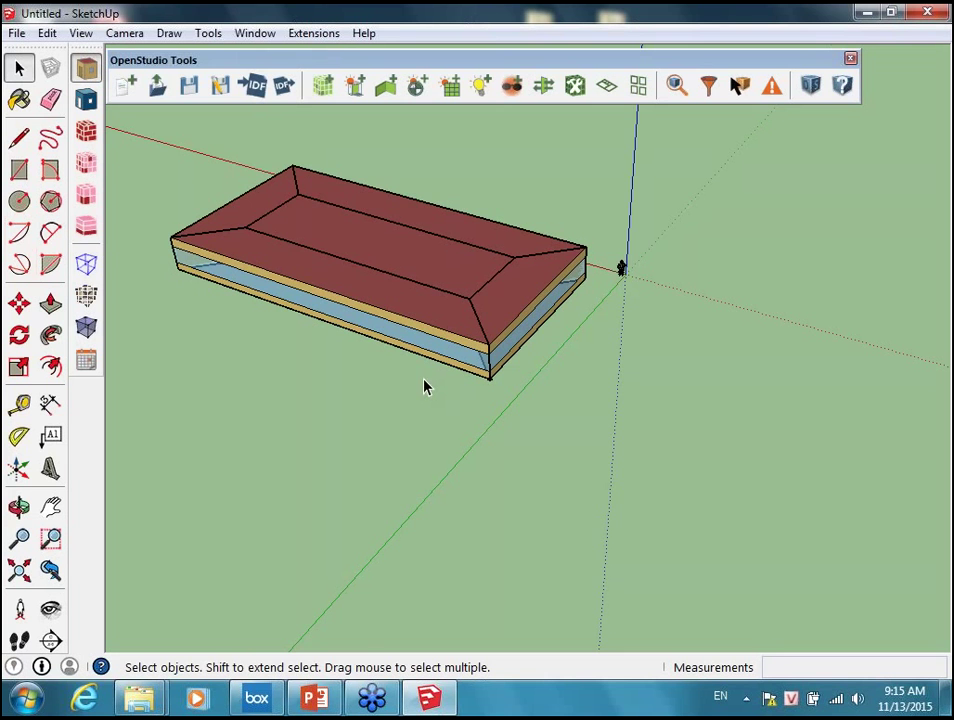
{"action": "scroll", "coordinate": [424, 386], "scroll_direction": "up", "scroll_amount": 1}
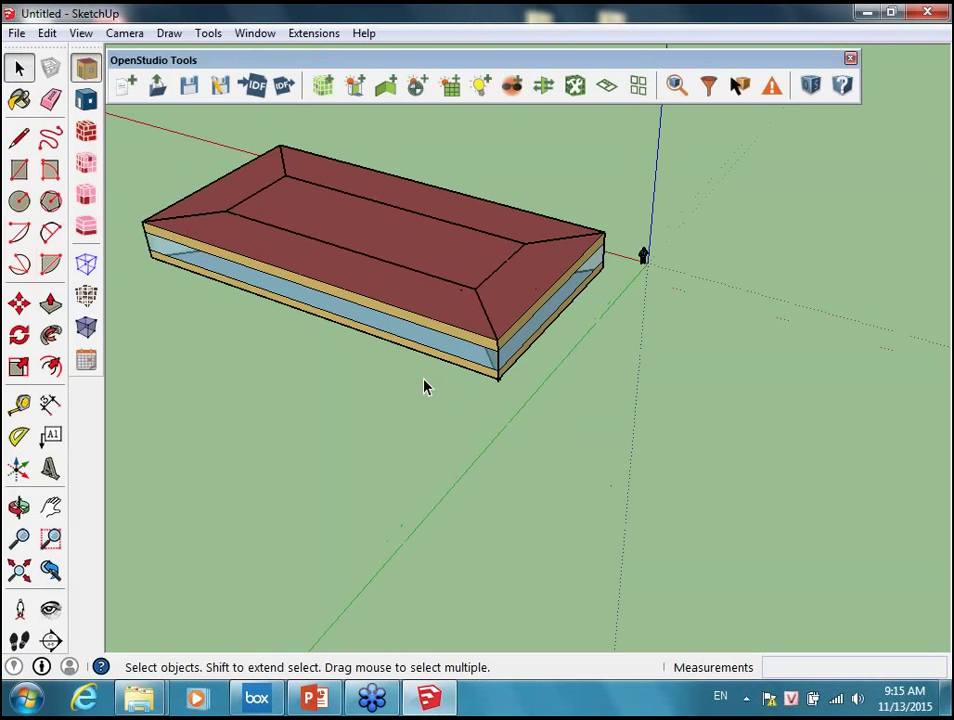
{"action": "middle_click_drag", "start_coordinate": [424, 386], "coordinate": [600, 280]}
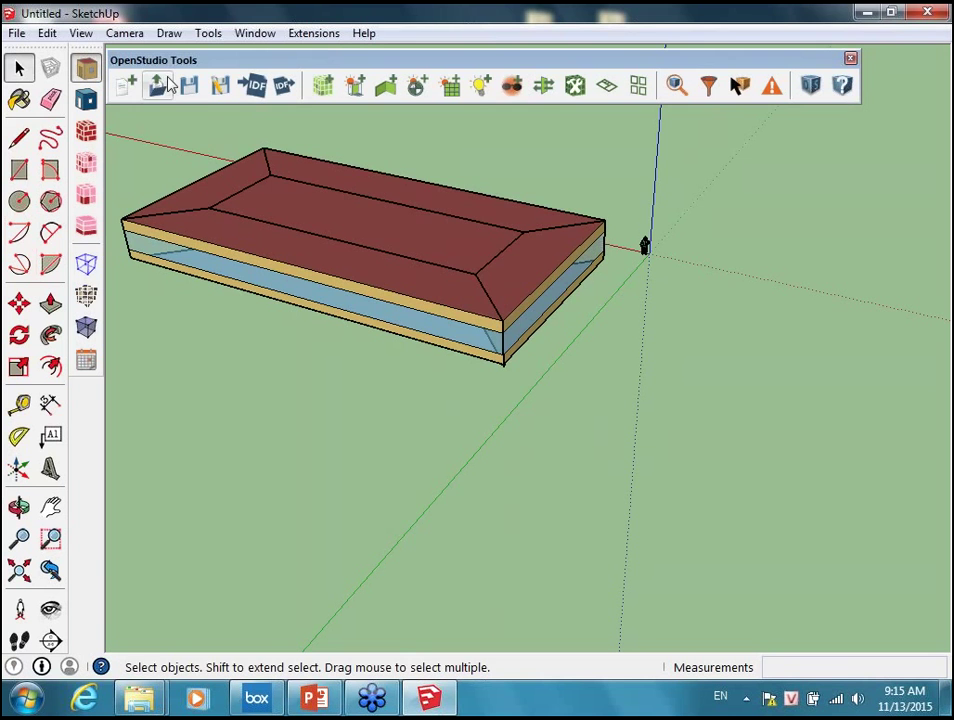
Save the OpenStudio model under the new name 02Model in the 1FOffice folder.
{"action": "left_click", "coordinate": [222, 88]}
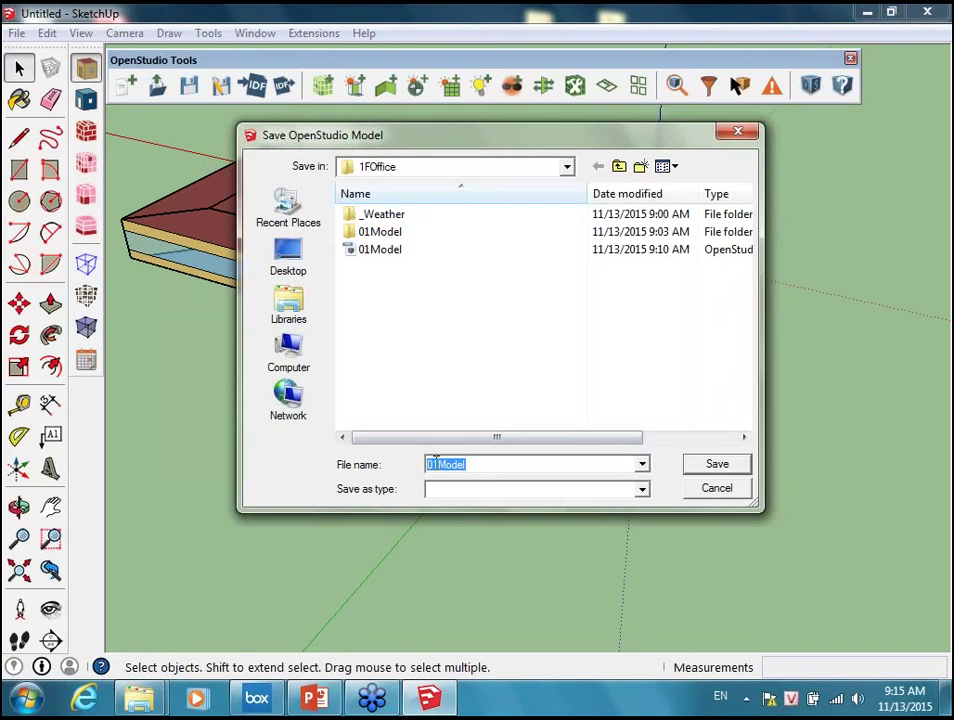
{"action": "left_click", "coordinate": [527, 470]}
{"action": "type", "text": "2"}
{"action": "key", "text": "Delete"}
{"action": "key", "text": "Return"}
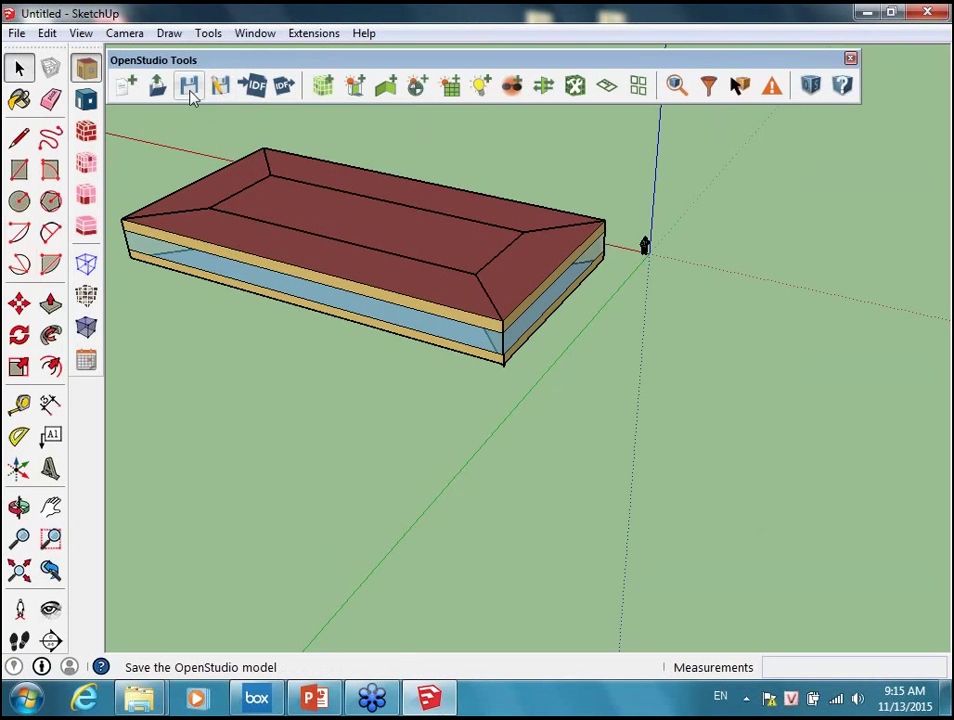
{"action": "left_click", "coordinate": [15, 37]}
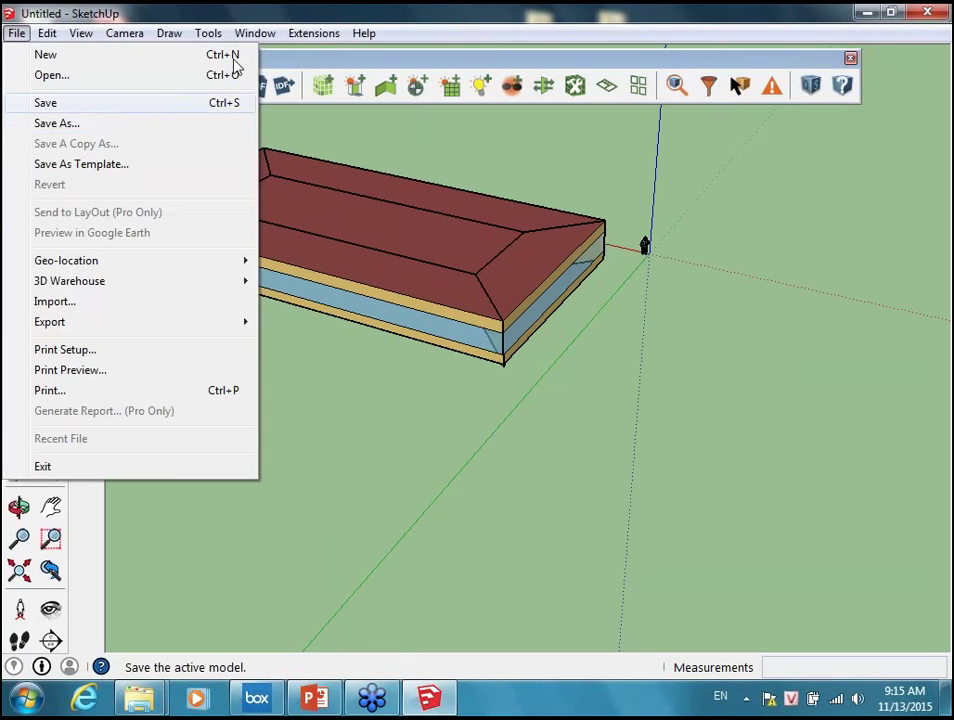
{"action": "mouse_move", "coordinate": [258, 33]}
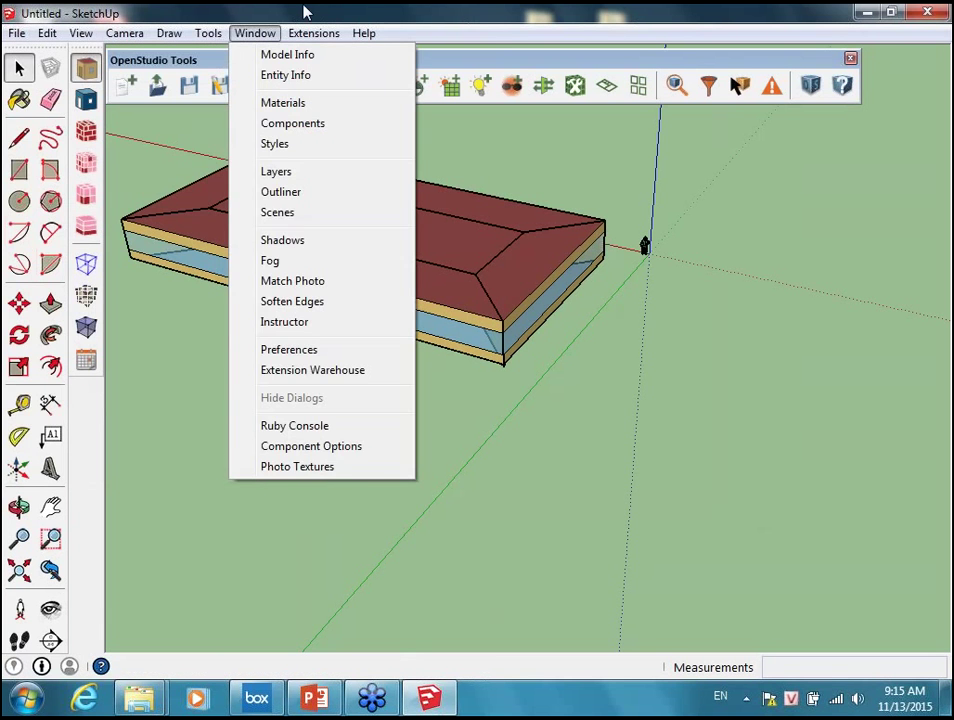
{"action": "left_click", "coordinate": [305, 12]}
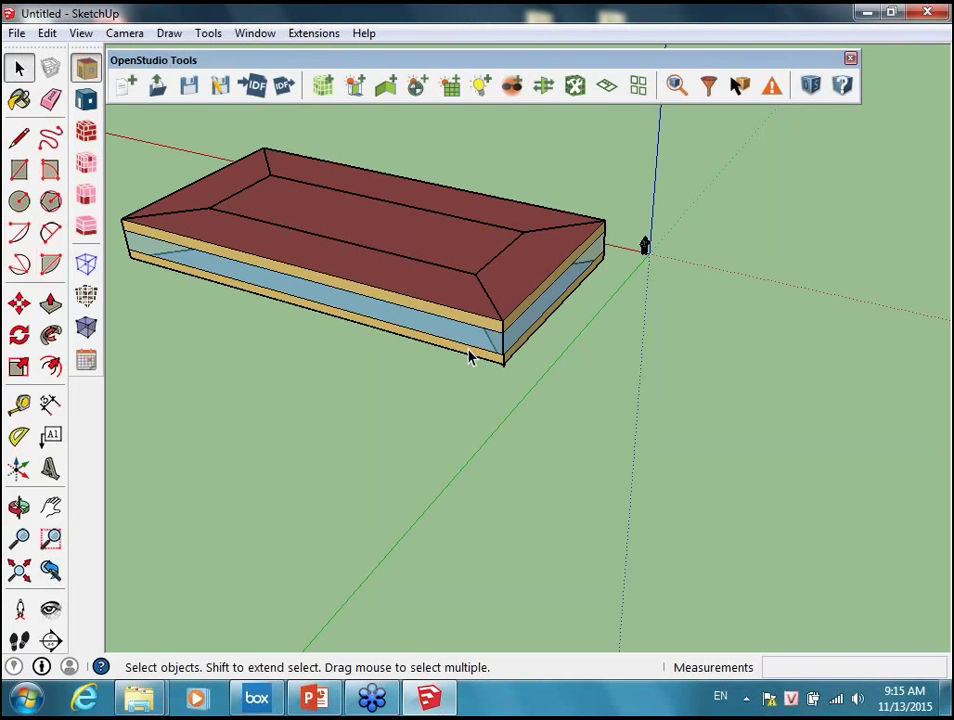
{"action": "key", "text": "o"}
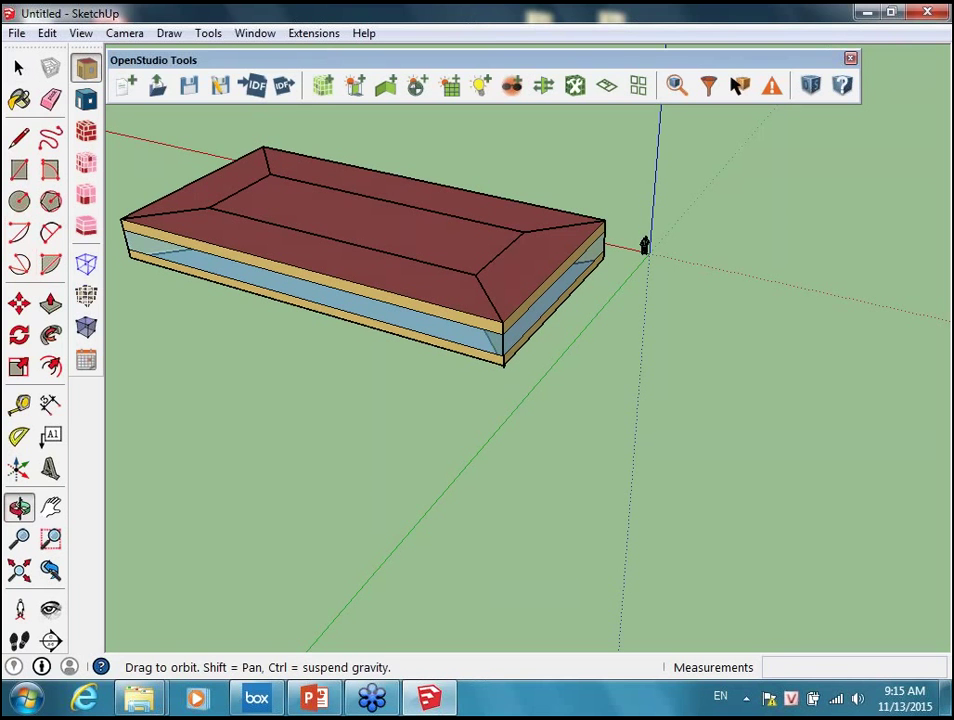
{"action": "left_click_drag", "start_coordinate": [350, 322], "coordinate": [347, 341]}
{"action": "key", "text": "space"}
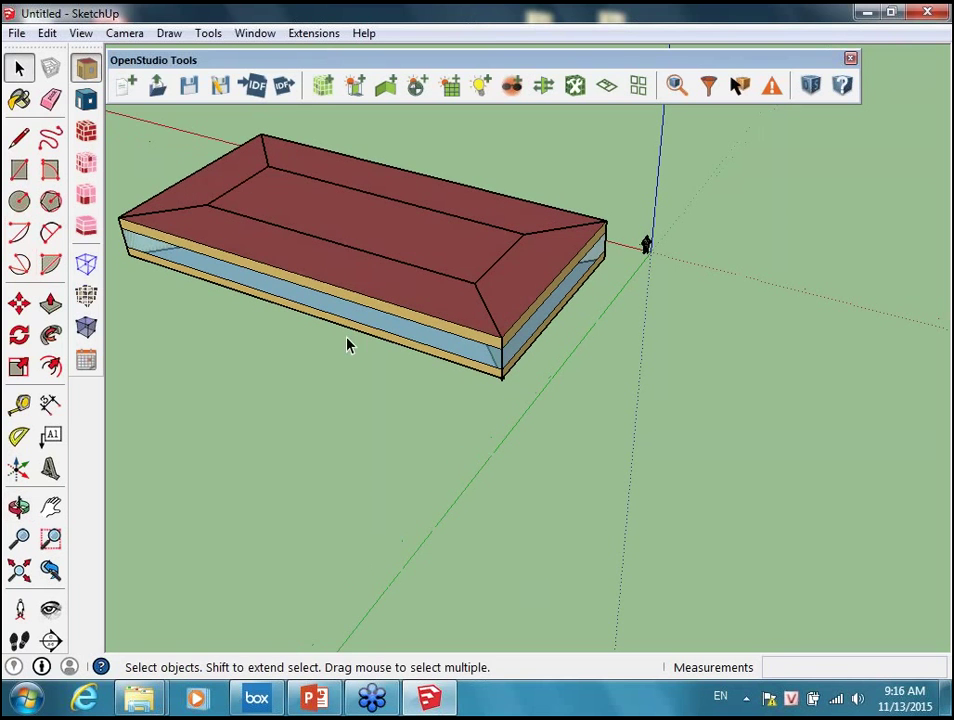
Save another copy of the OpenStudio model as 03Material in the 1FOffice folder.
{"action": "left_click", "coordinate": [213, 92]}
{"action": "left_click", "coordinate": [486, 466]}
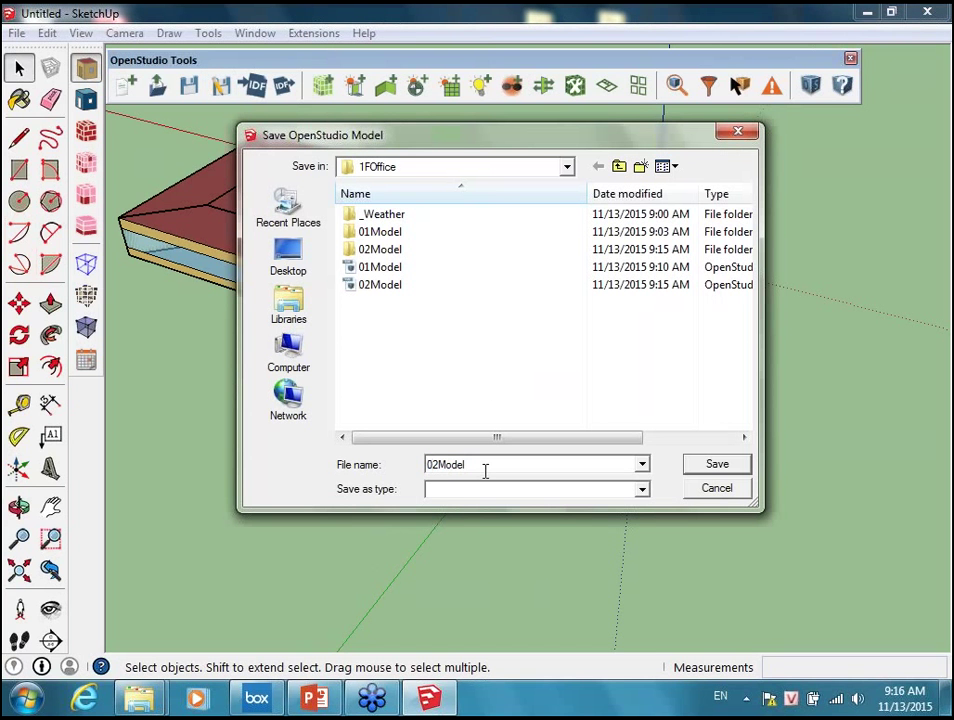
{"action": "type", "text": "3"}
{"action": "key", "text": "BackSpace"}
{"action": "key", "text": "BackSpace"}
{"action": "key", "text": "BackSpace"}
{"action": "key", "text": "BackSpace"}
{"action": "key", "text": "BackSpace"}
{"action": "key", "text": "BackSpace"}
{"action": "type", "text": "cMs"}
{"action": "key", "text": "BackSpace"}
{"action": "key", "text": "BackSpace"}
{"action": "key", "text": "BackSpace"}
{"action": "type", "text": "Msl"}
{"action": "key", "text": "BackSpace"}
{"action": "key", "text": "BackSpace"}
{"action": "type", "text": "terill"}
{"action": "left_click", "coordinate": [445, 464]}
{"action": "type", "text": "a"}
{"action": "left_click", "coordinate": [466, 464]}
{"action": "key", "text": "BackSpace"}
{"action": "type", "text": "a"}
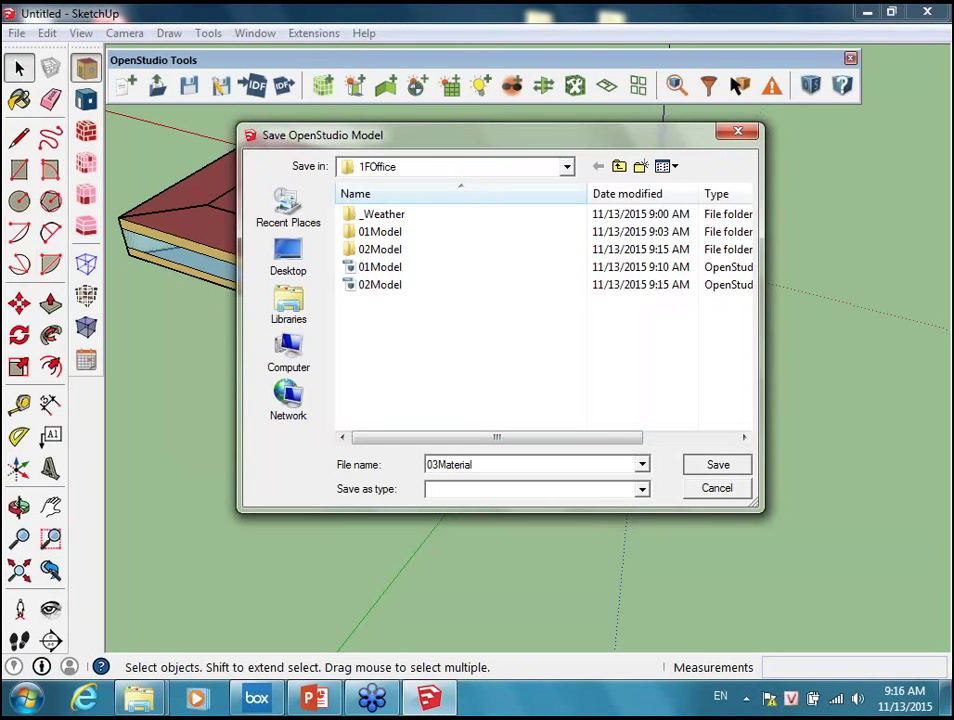
{"action": "key", "text": "Return"}
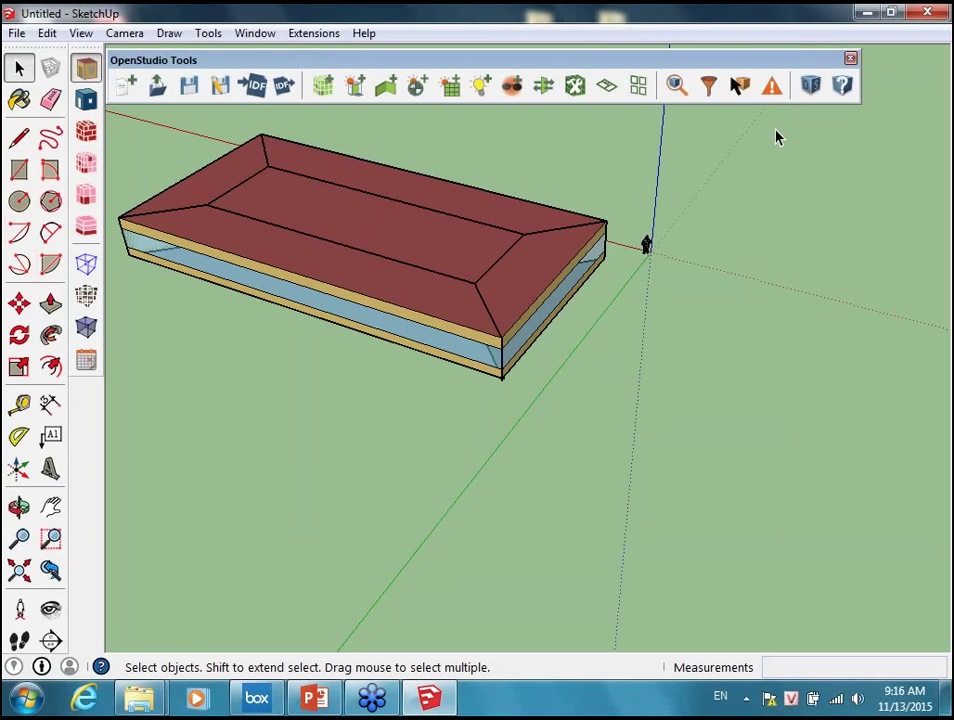
Open the model in the OpenStudio application and set VNM_Hanoi.488200_IWEC.epw as its weather file.
{"action": "left_click", "coordinate": [810, 87]}
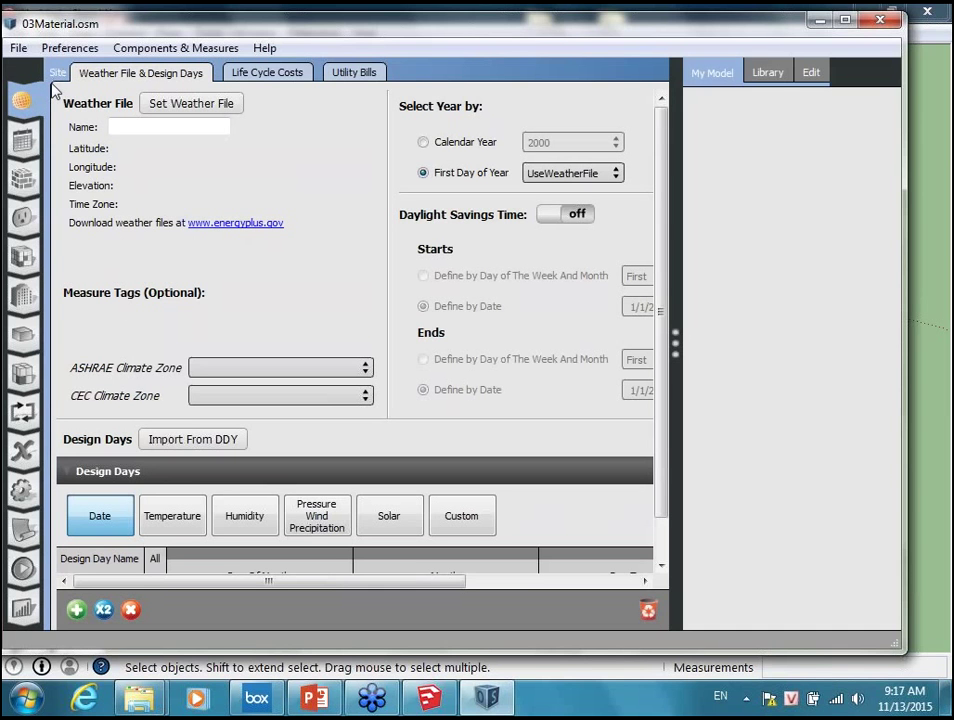
{"action": "left_click", "coordinate": [847, 21]}
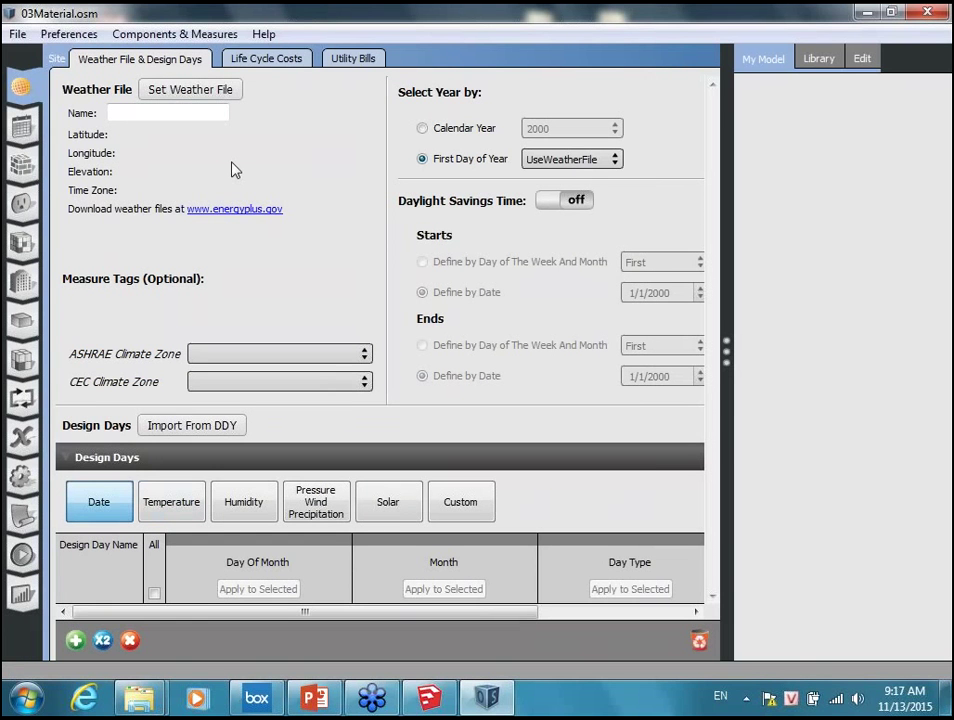
{"action": "left_click", "coordinate": [190, 90]}
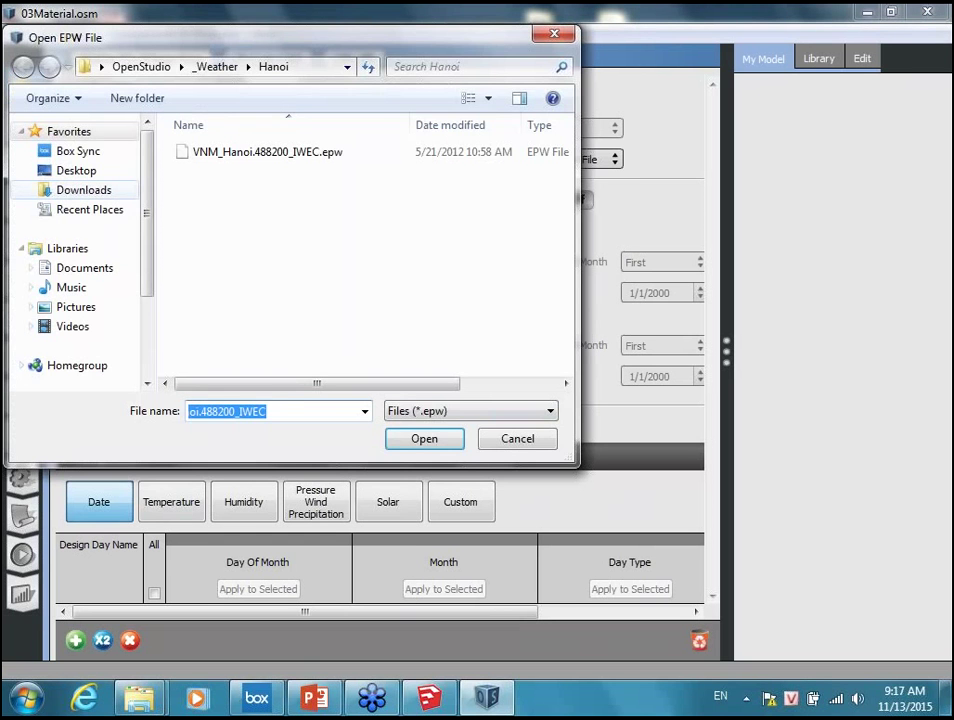
{"action": "left_click", "coordinate": [268, 152]}
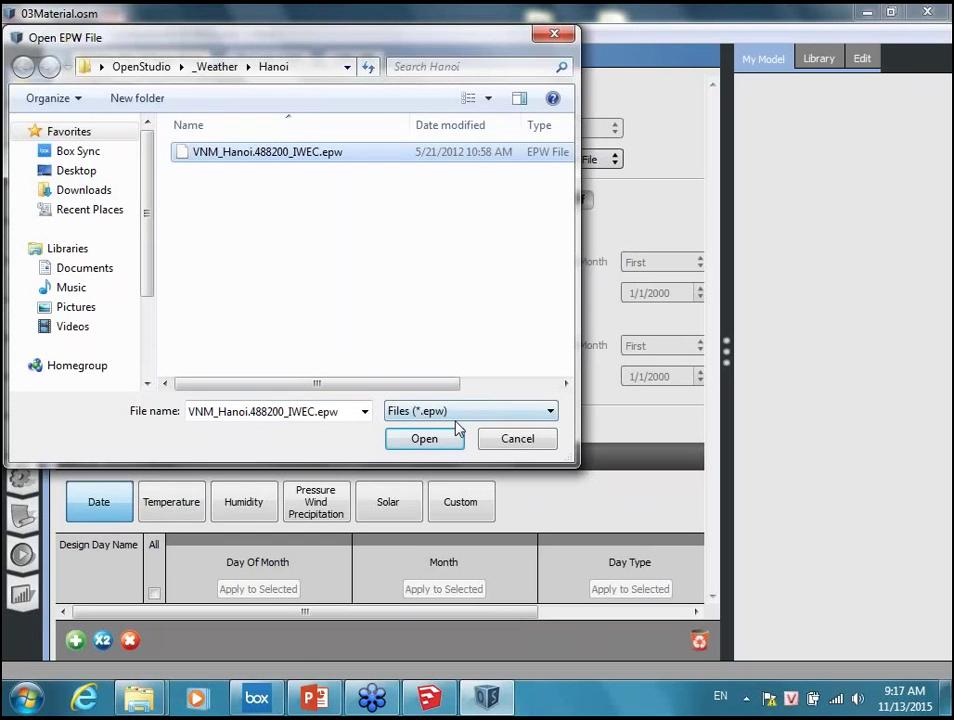
{"action": "left_click", "coordinate": [455, 436]}
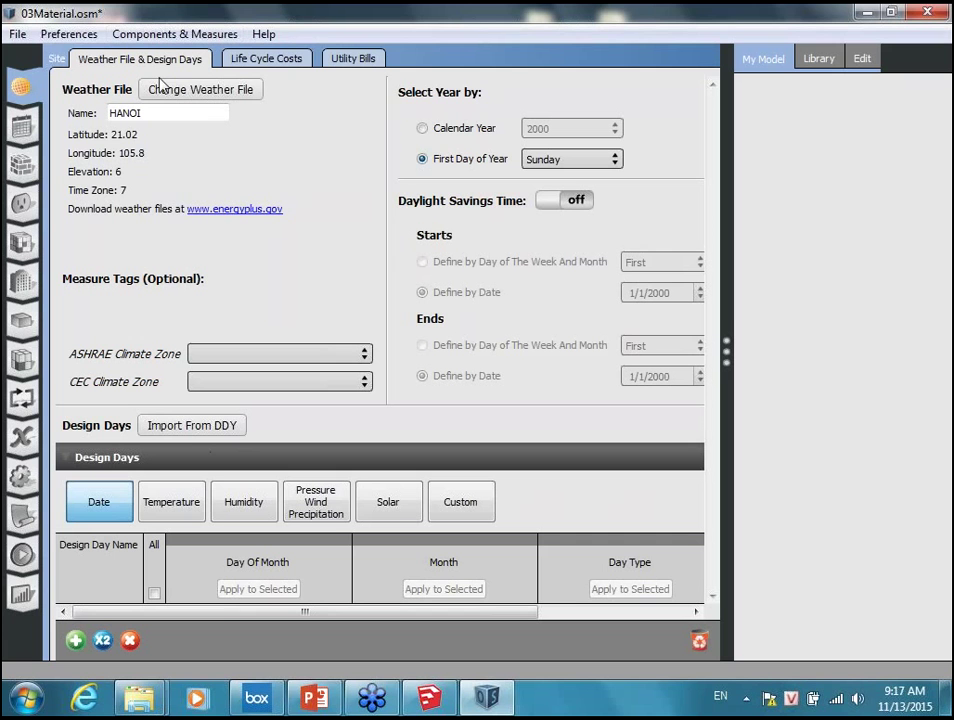
Import the design days from VNM_Hanoi.488200_IWEC.ddy and review the imported entries.
{"action": "left_click", "coordinate": [196, 509]}
{"action": "left_click", "coordinate": [196, 433]}
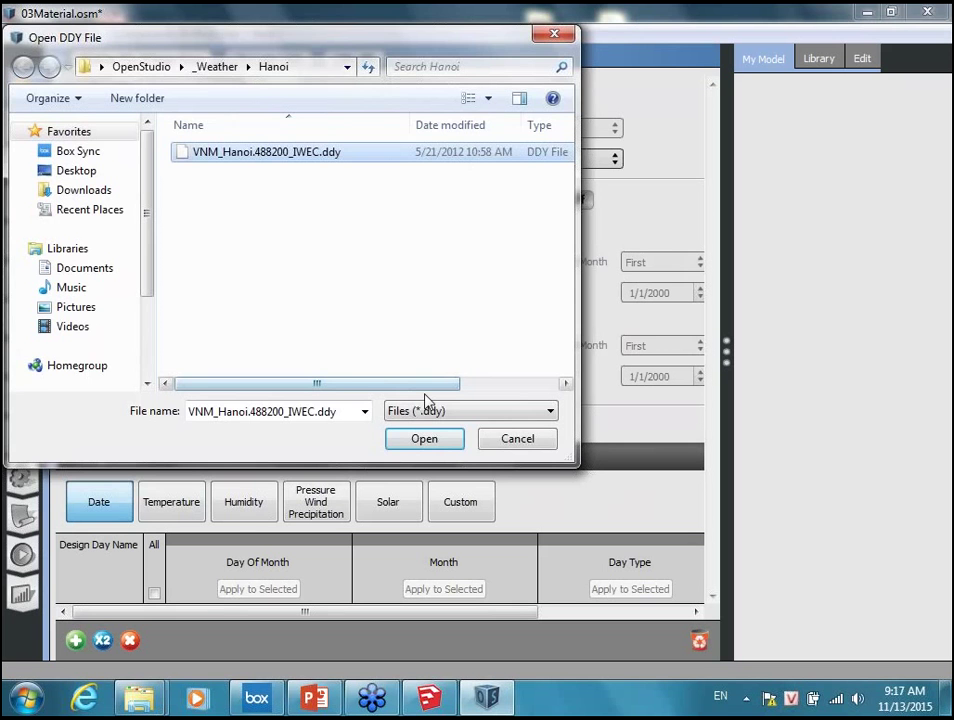
{"action": "left_click", "coordinate": [424, 438]}
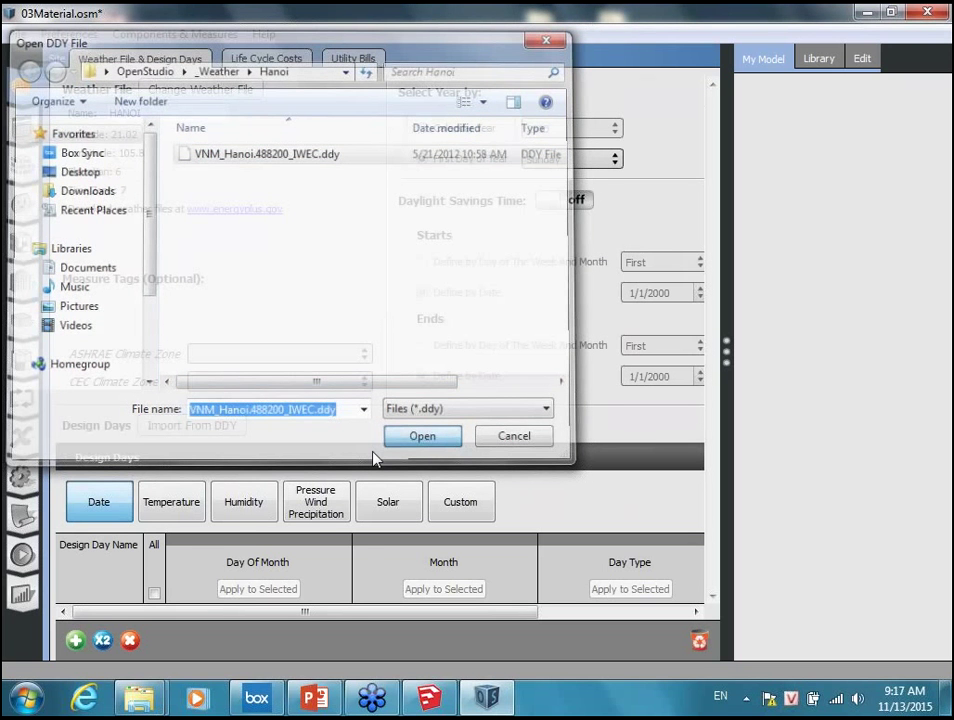
{"action": "scroll", "coordinate": [313, 431], "scroll_direction": "down", "scroll_amount": 5}
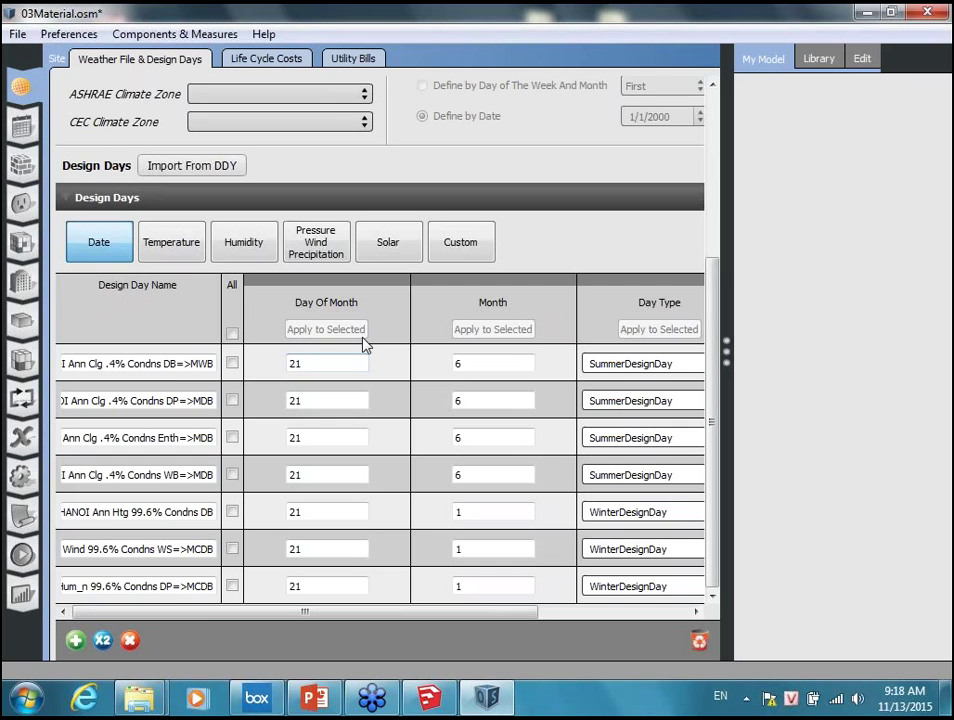
{"action": "scroll", "coordinate": [310, 297], "scroll_direction": "up", "scroll_amount": 3}
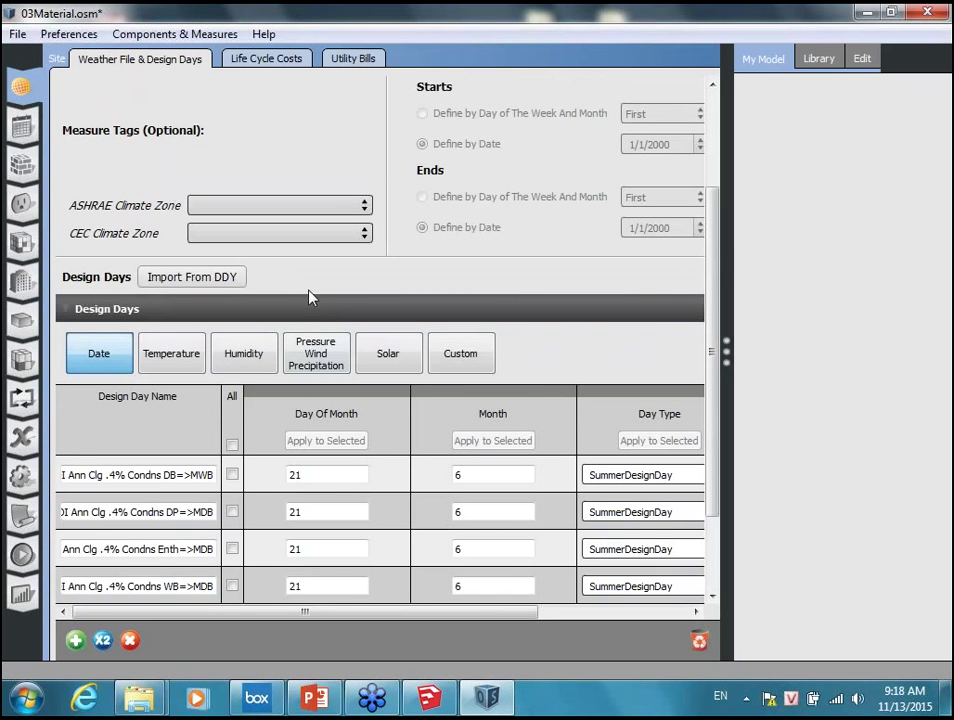
{"action": "scroll", "coordinate": [310, 297], "scroll_direction": "up", "scroll_amount": 4}
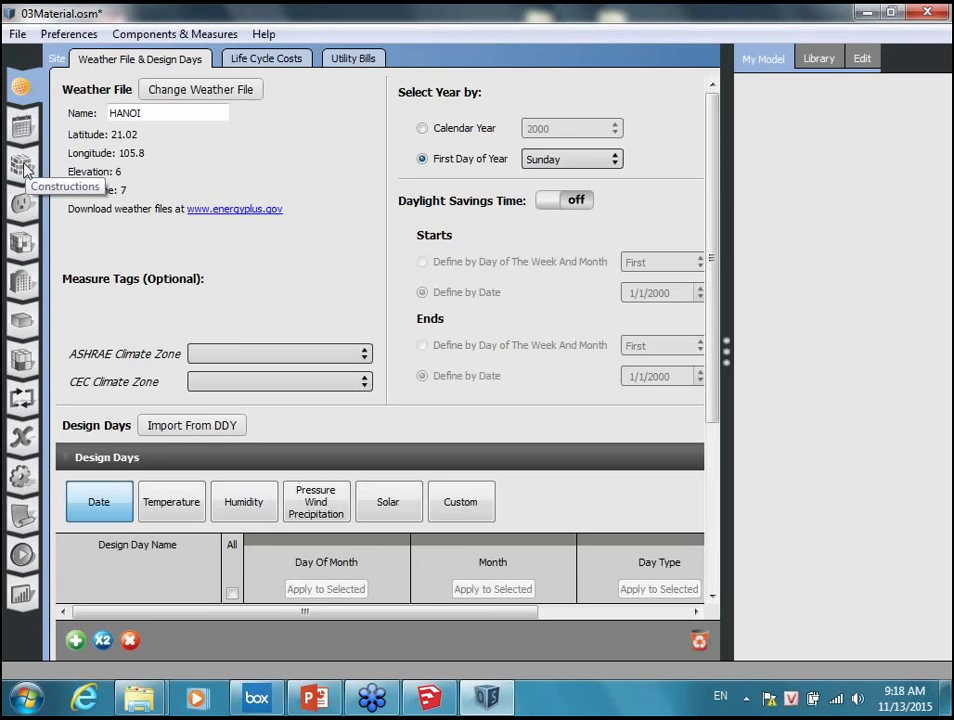
Examine the exterior, interior, ground contact and sub surface constructions assigned in the 90.1-2007 - CZ1 - Office construction set.
{"action": "left_click", "coordinate": [22, 165]}
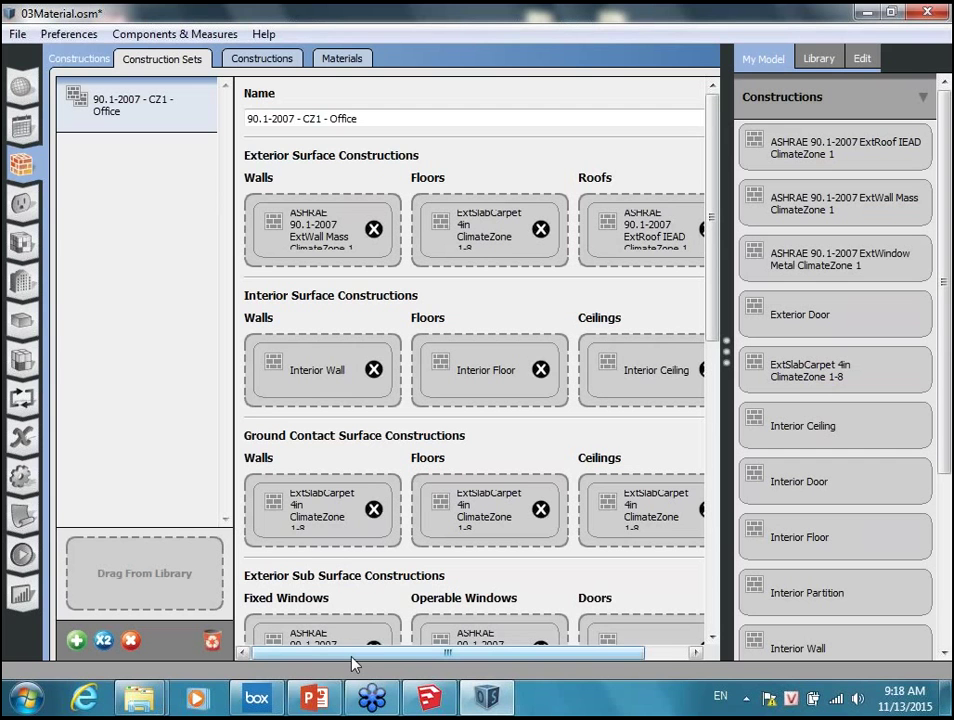
{"action": "left_click_drag", "start_coordinate": [352, 663], "coordinate": [391, 665]}
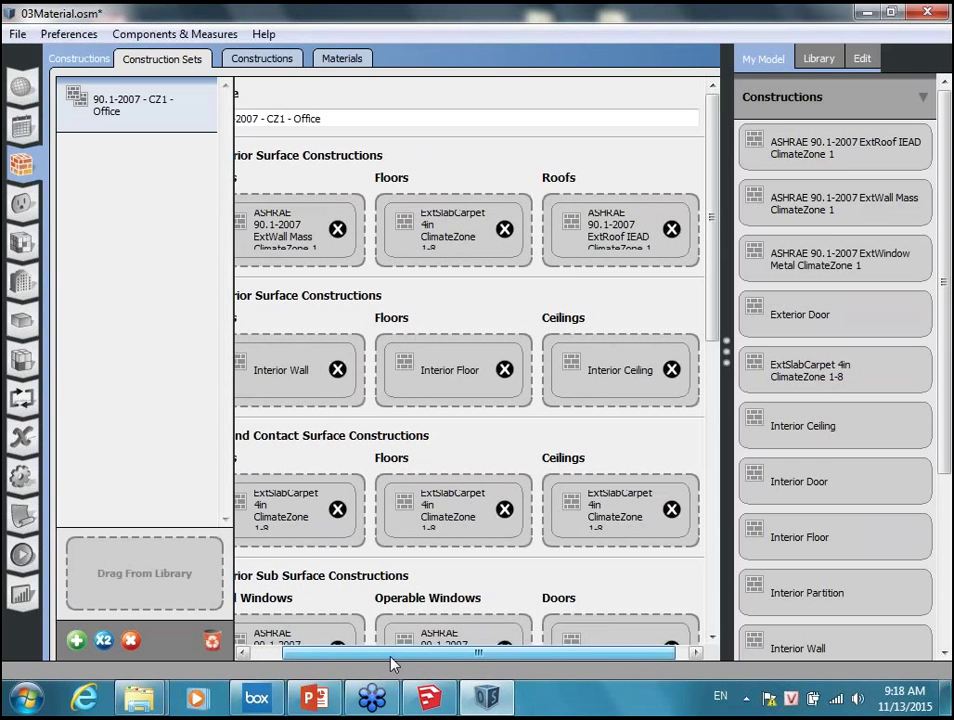
{"action": "left_click_drag", "start_coordinate": [391, 664], "coordinate": [416, 498]}
{"action": "scroll", "coordinate": [416, 498], "scroll_direction": "down", "scroll_amount": 1}
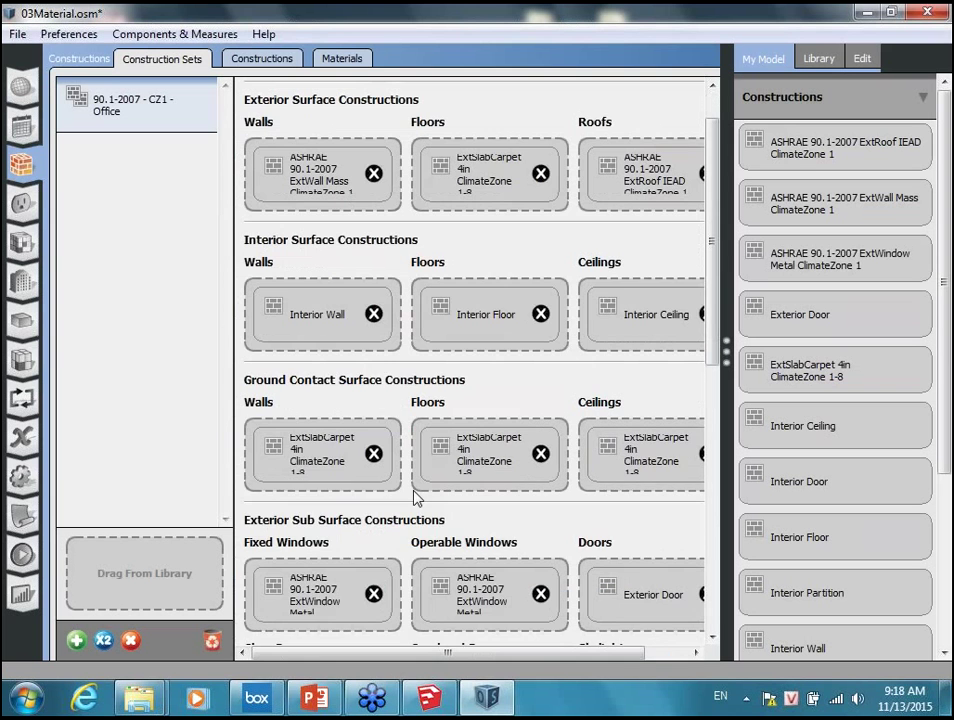
{"action": "scroll", "coordinate": [416, 497], "scroll_direction": "up", "scroll_amount": 1}
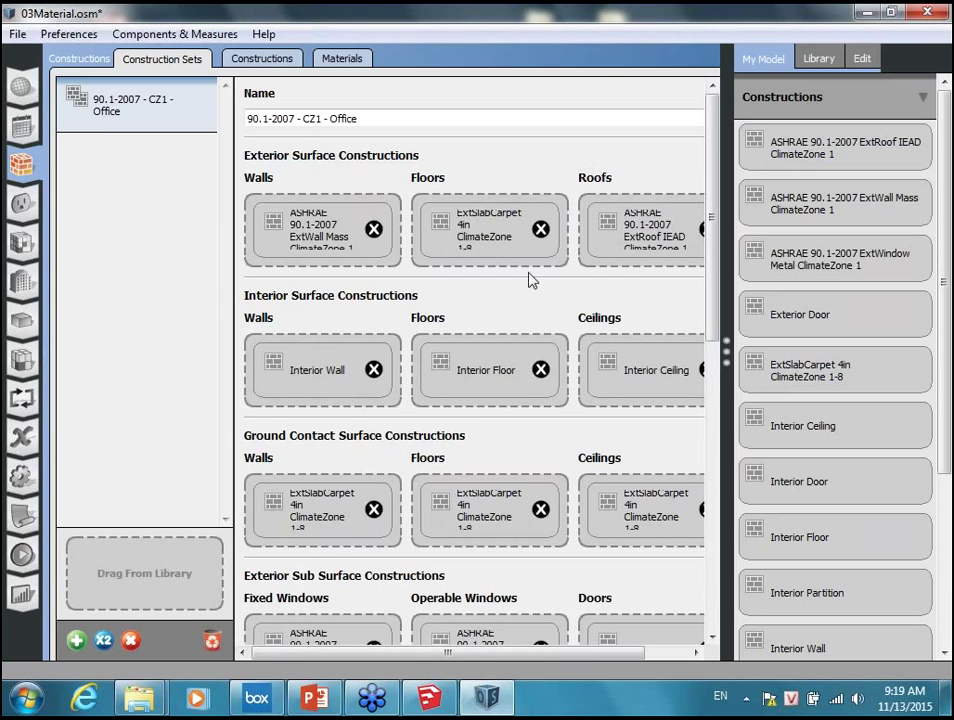
{"action": "scroll", "coordinate": [300, 285], "scroll_direction": "down", "scroll_amount": 1}
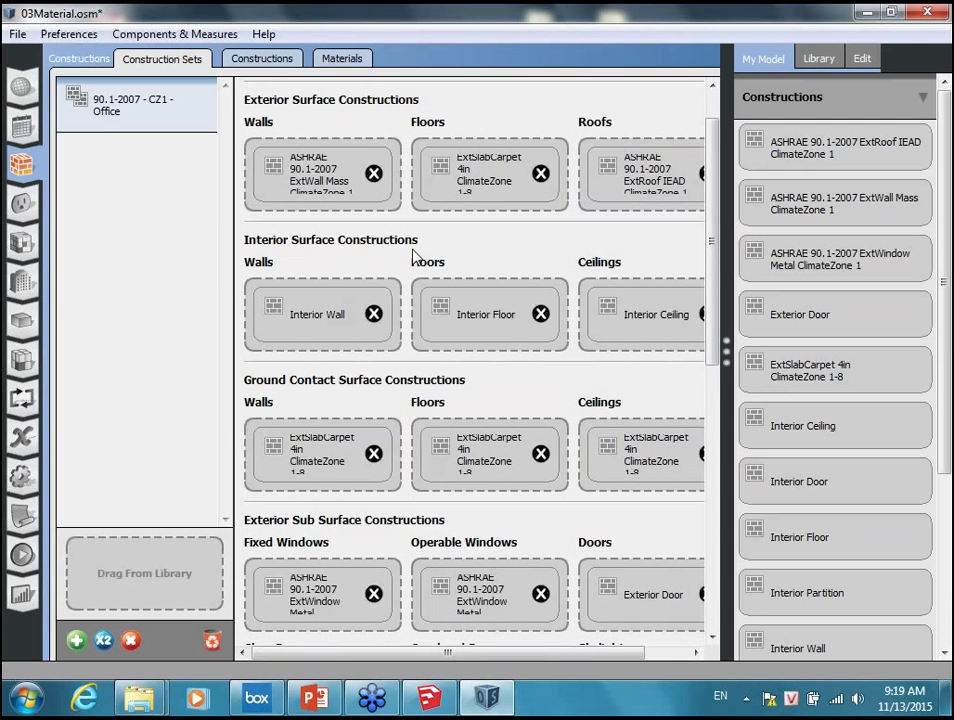
{"action": "scroll", "coordinate": [300, 340], "scroll_direction": "down", "scroll_amount": 1}
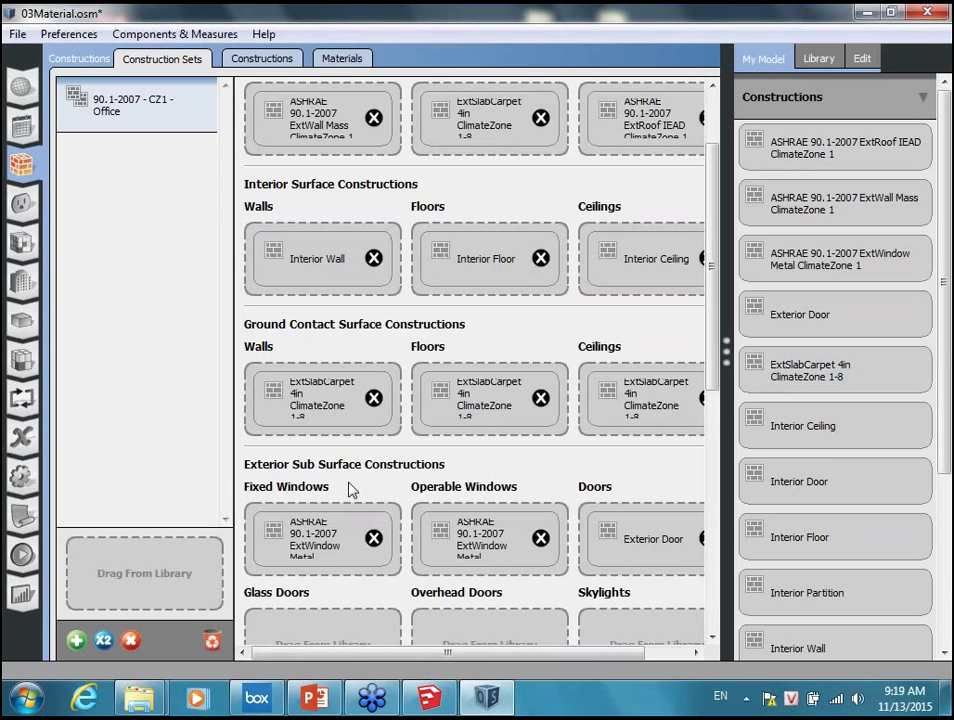
{"action": "scroll", "coordinate": [351, 489], "scroll_direction": "down", "scroll_amount": 1}
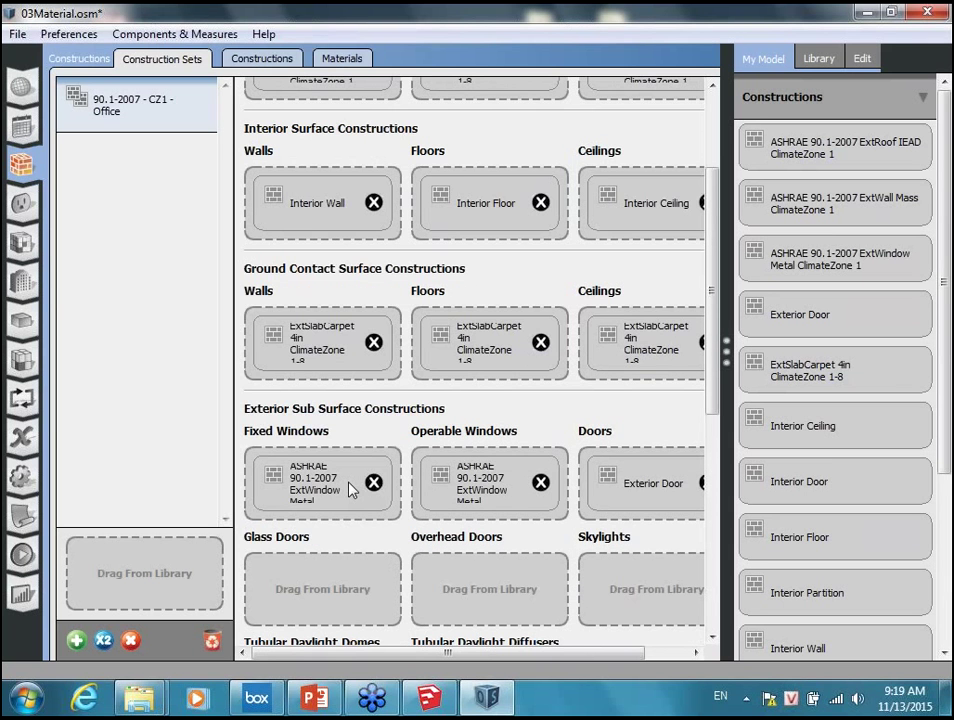
{"action": "scroll", "coordinate": [351, 489], "scroll_direction": "down", "scroll_amount": 5}
{"action": "scroll", "coordinate": [480, 505], "scroll_direction": "up", "scroll_amount": 10}
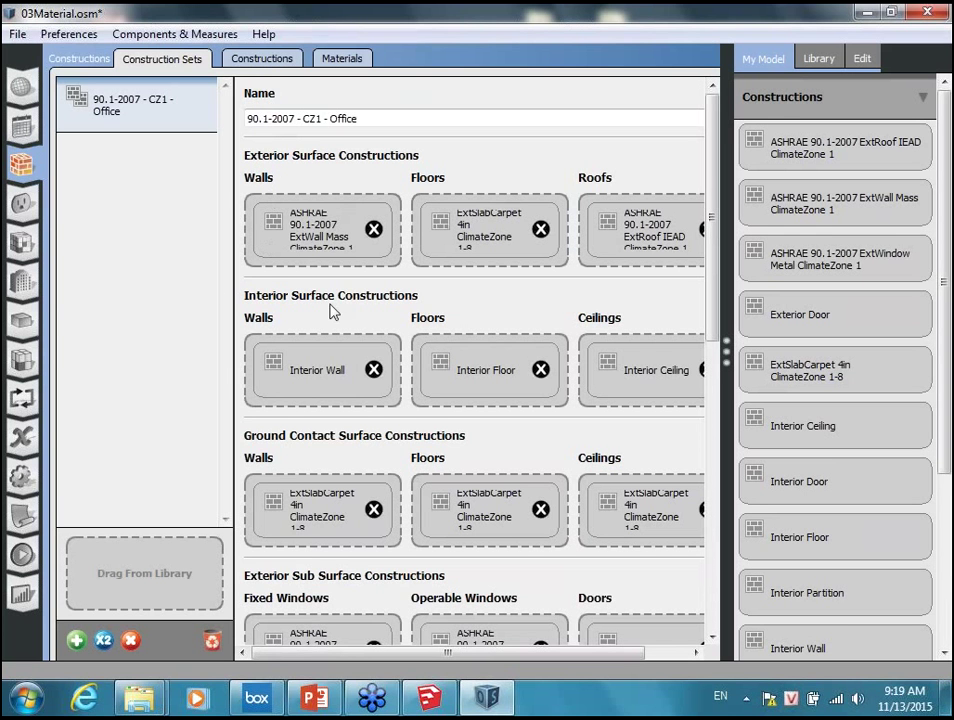
{"action": "scroll", "coordinate": [293, 326], "scroll_direction": "down", "scroll_amount": 3}
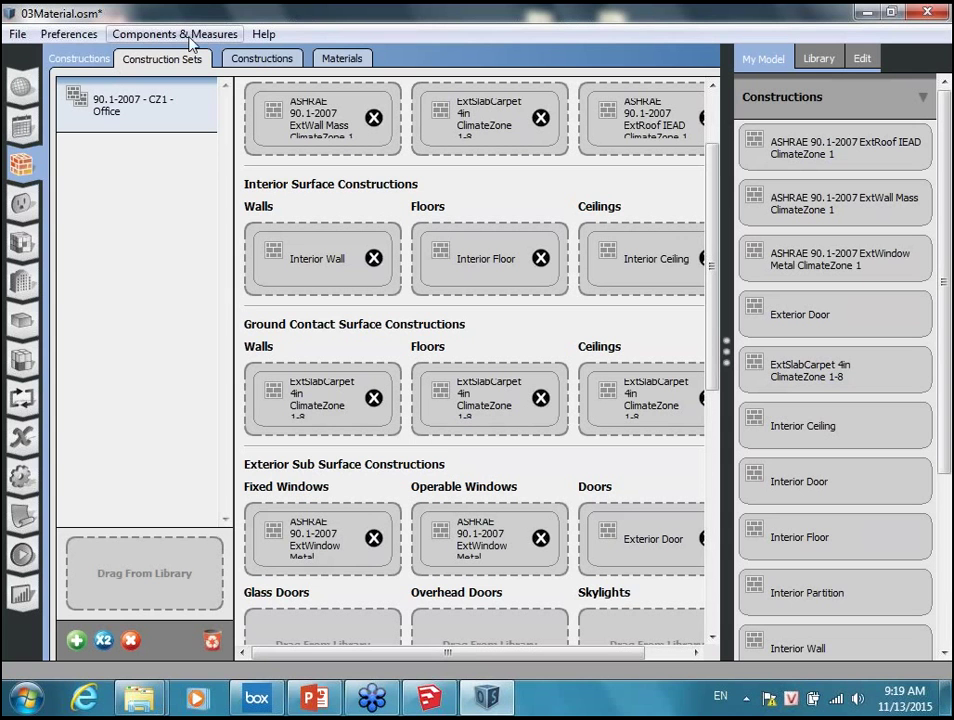
Inspect the material layers of the ASHRAE 90.1-2007 ExtWindow Metal ClimateZone 1 construction.
{"action": "left_click", "coordinate": [262, 59]}
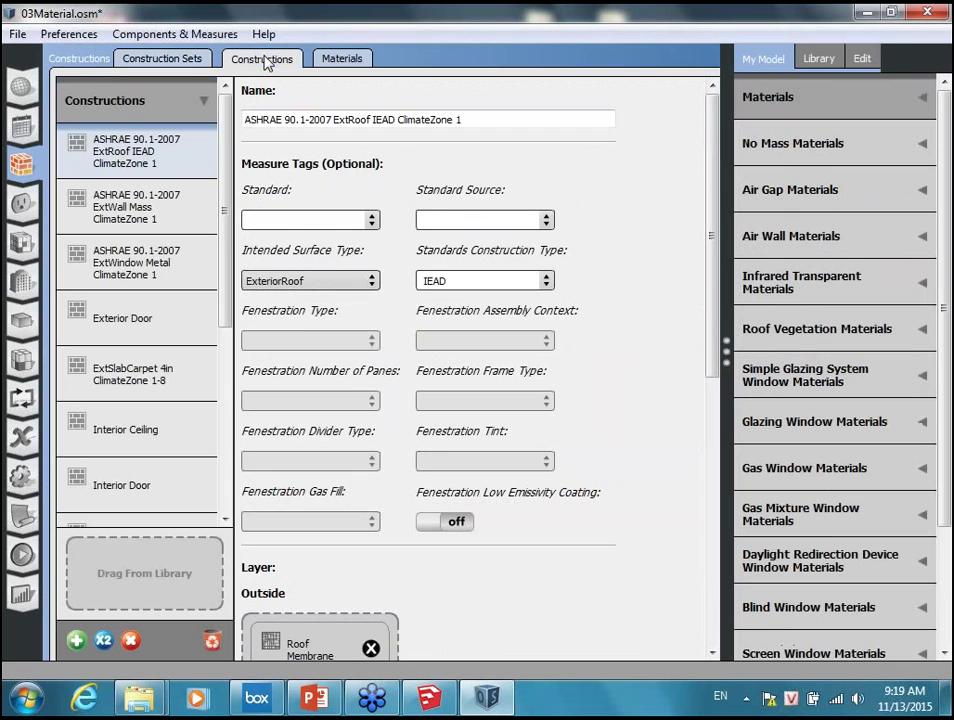
{"action": "left_click", "coordinate": [128, 265]}
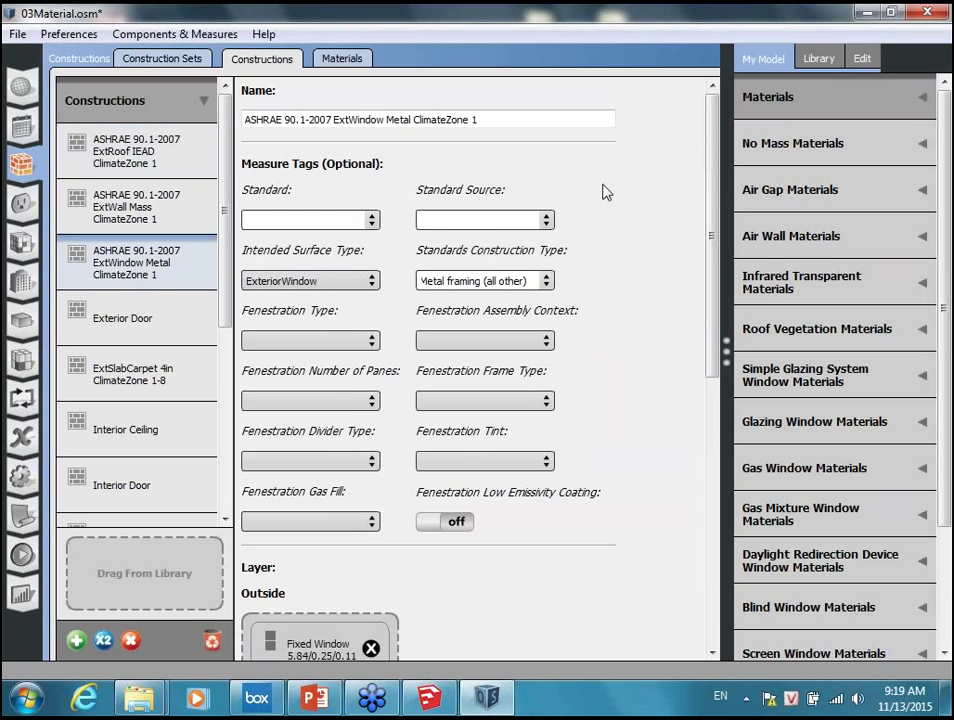
{"action": "scroll", "coordinate": [605, 192], "scroll_direction": "down", "scroll_amount": 5}
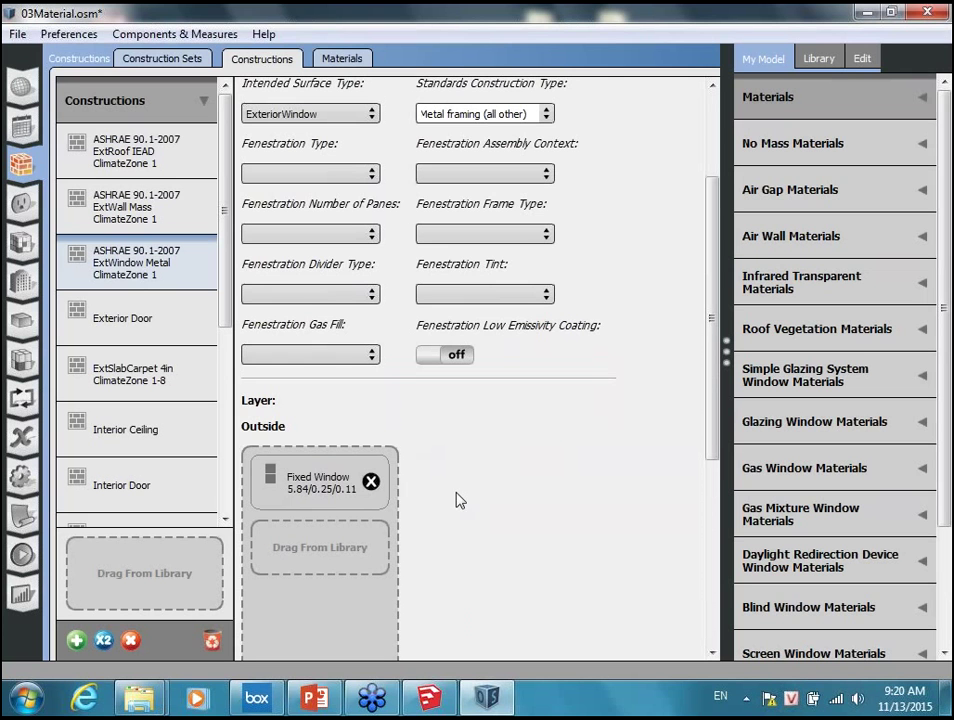
Add a new simple glazing system window material and name it VN single glazing.
{"action": "left_click", "coordinate": [342, 59]}
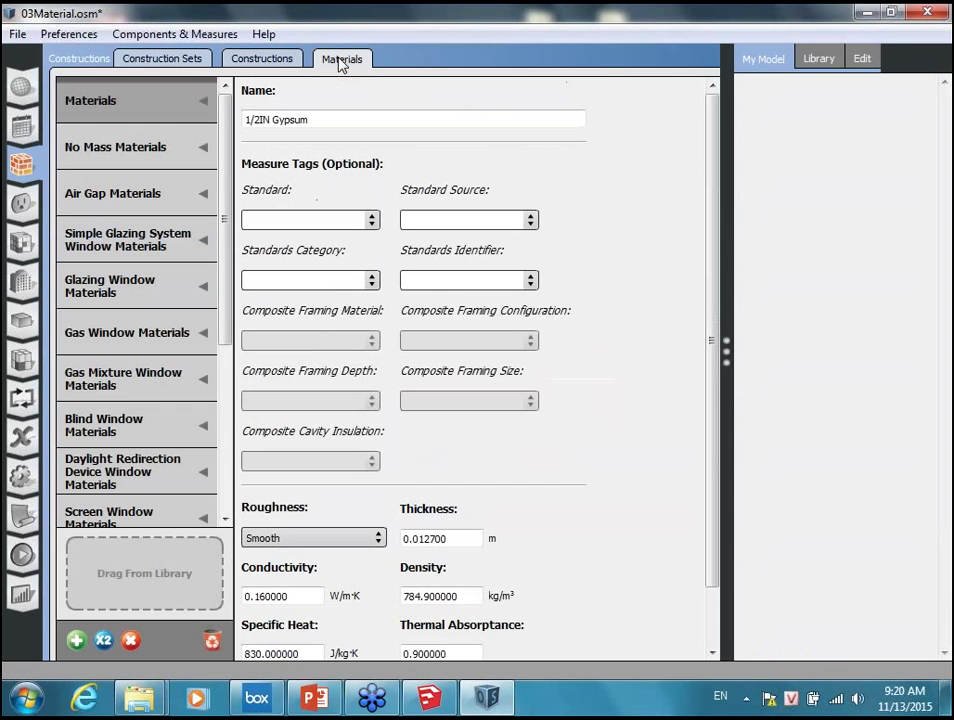
{"action": "left_click", "coordinate": [137, 251]}
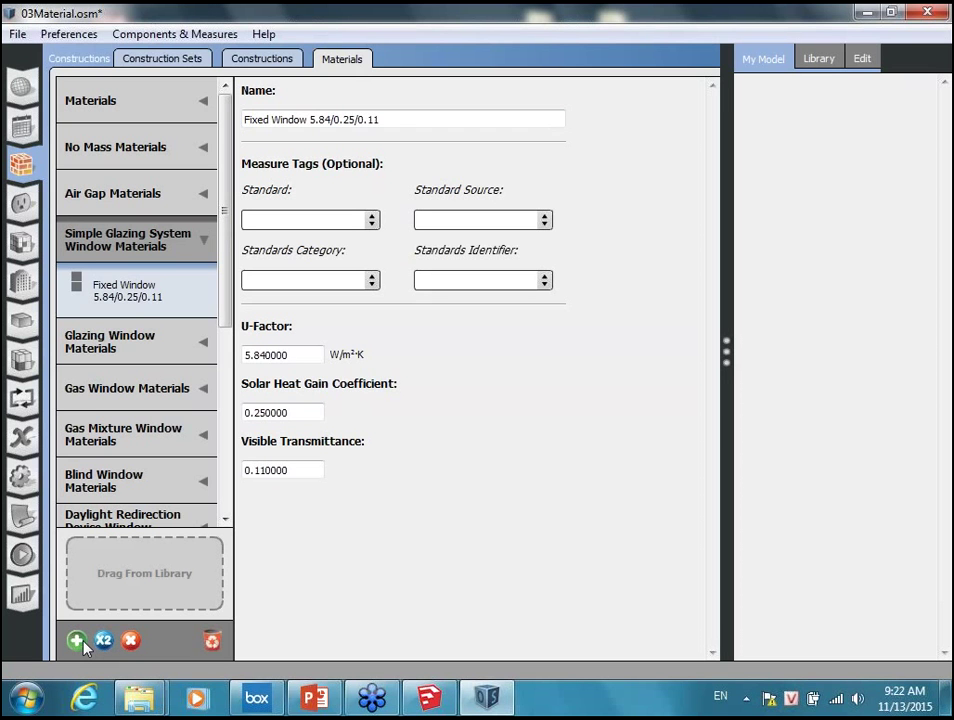
{"action": "left_click", "coordinate": [76, 640]}
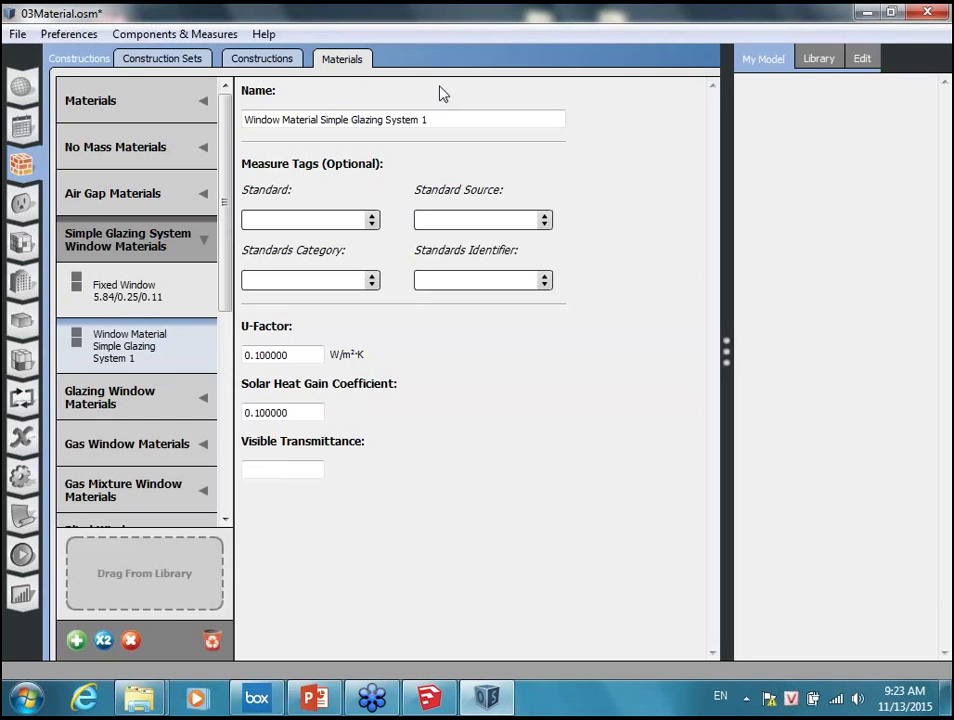
{"action": "triple_click", "coordinate": [455, 119]}
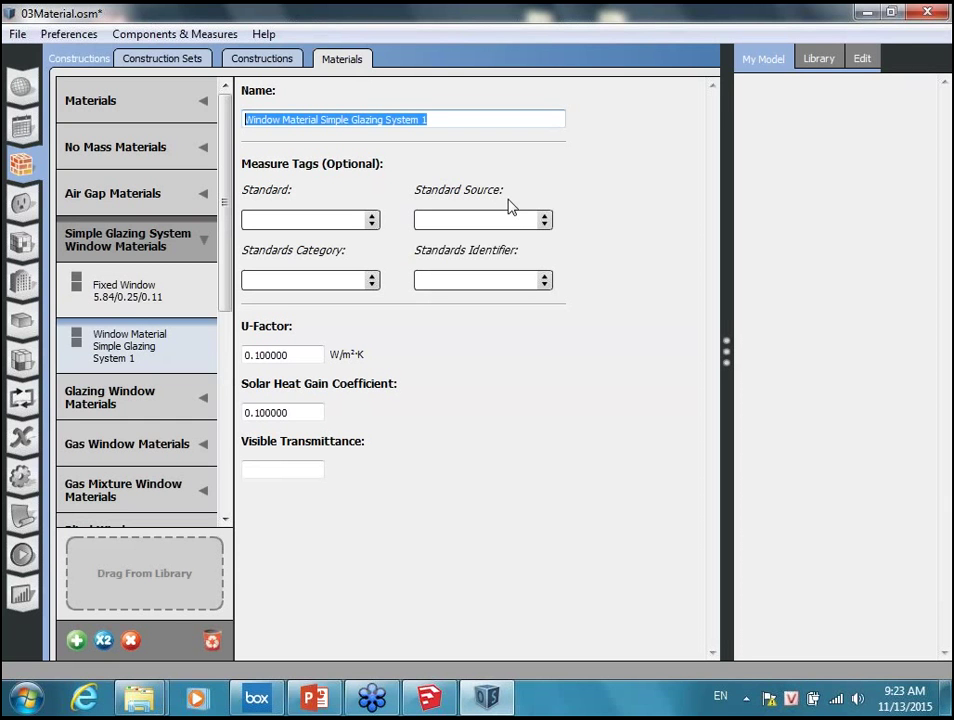
{"action": "type", "text": "VN"}
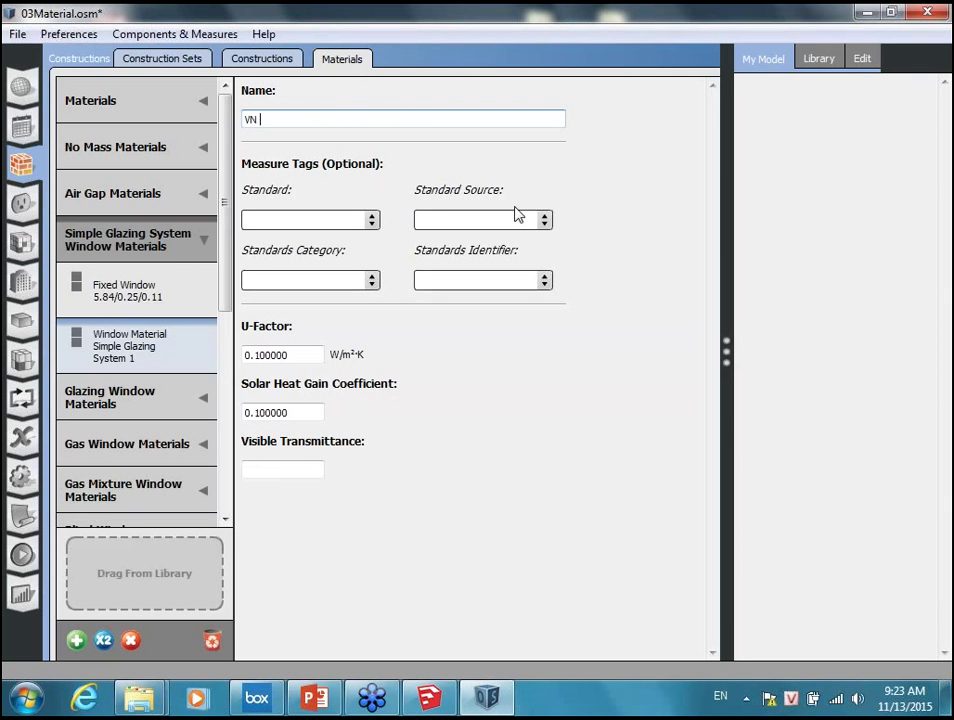
{"action": "type", "text": "single glazing"}
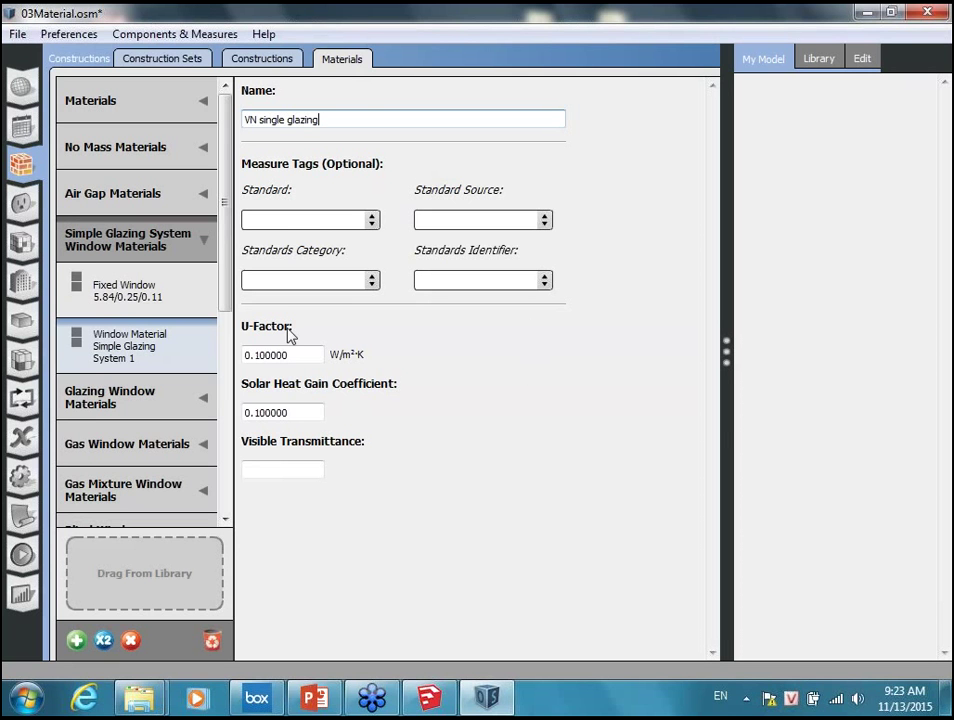
Set the VN single glazing material's U-factor to 6 W/m²·K, solar heat gain coefficient to 0.55 and visible transmittance to 0.4.
{"action": "left_click", "coordinate": [314, 354]}
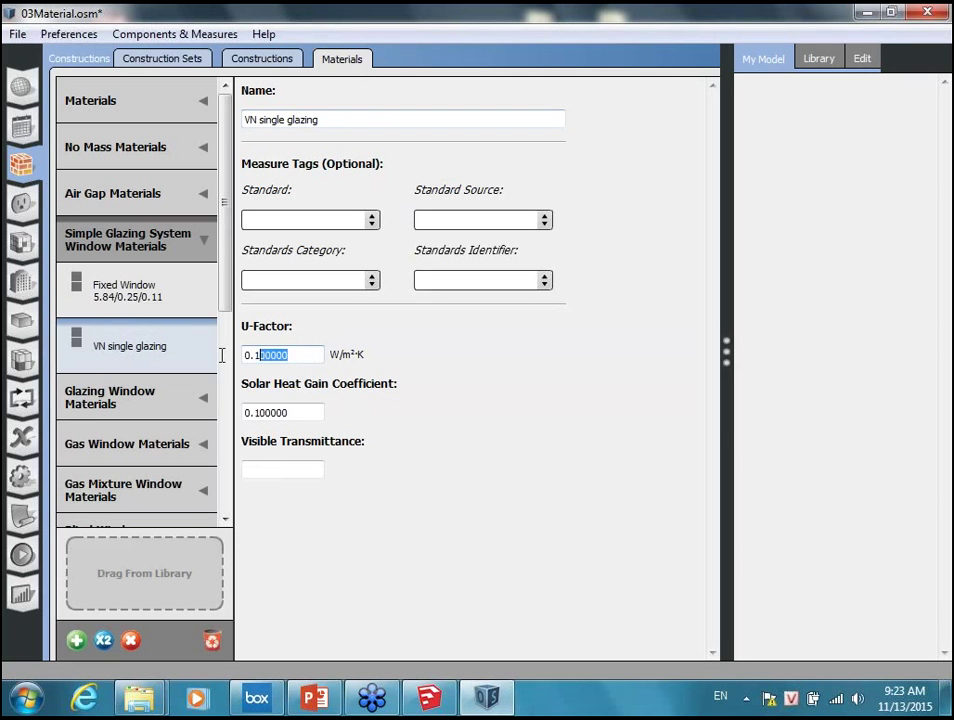
{"action": "type", "text": "5"}
{"action": "key", "text": "BackSpace"}
{"action": "type", "text": "6"}
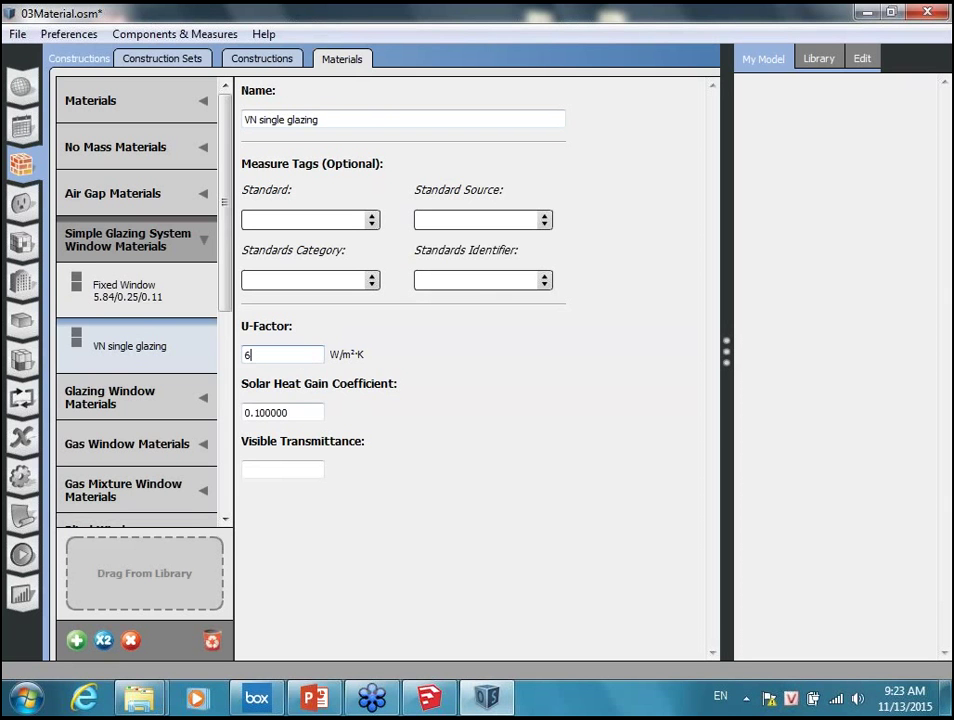
{"action": "key", "text": "Tab"}
{"action": "type", "text": "0.55"}
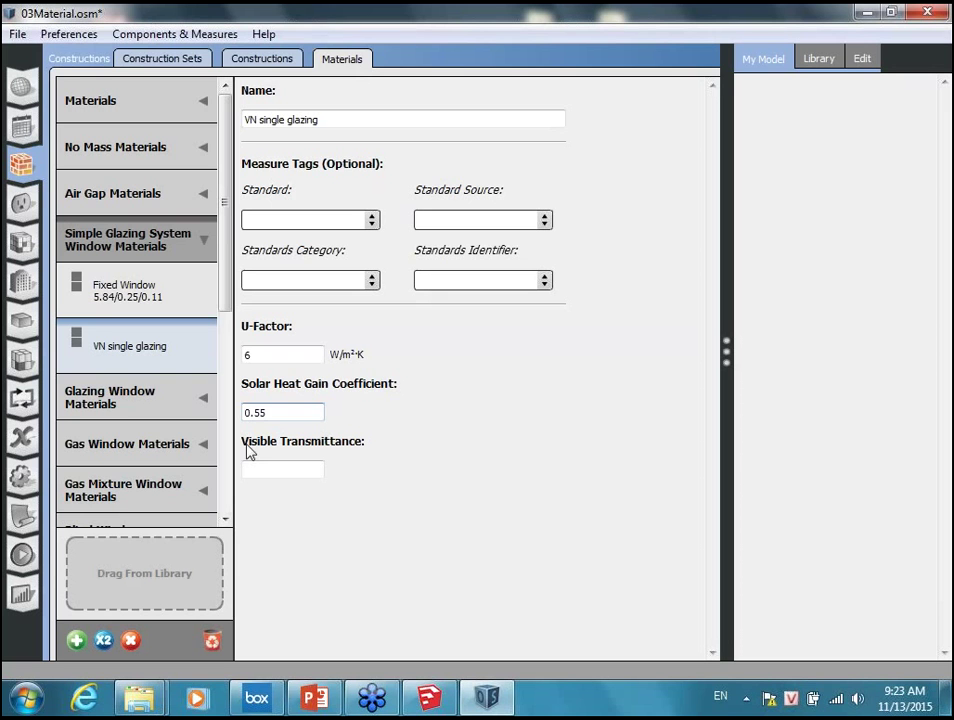
{"action": "left_click", "coordinate": [281, 467]}
{"action": "type", "text": "0.4"}
Duplicate the VN single glazing material and rename the copy VN double glazing.
{"action": "left_click", "coordinate": [103, 640]}
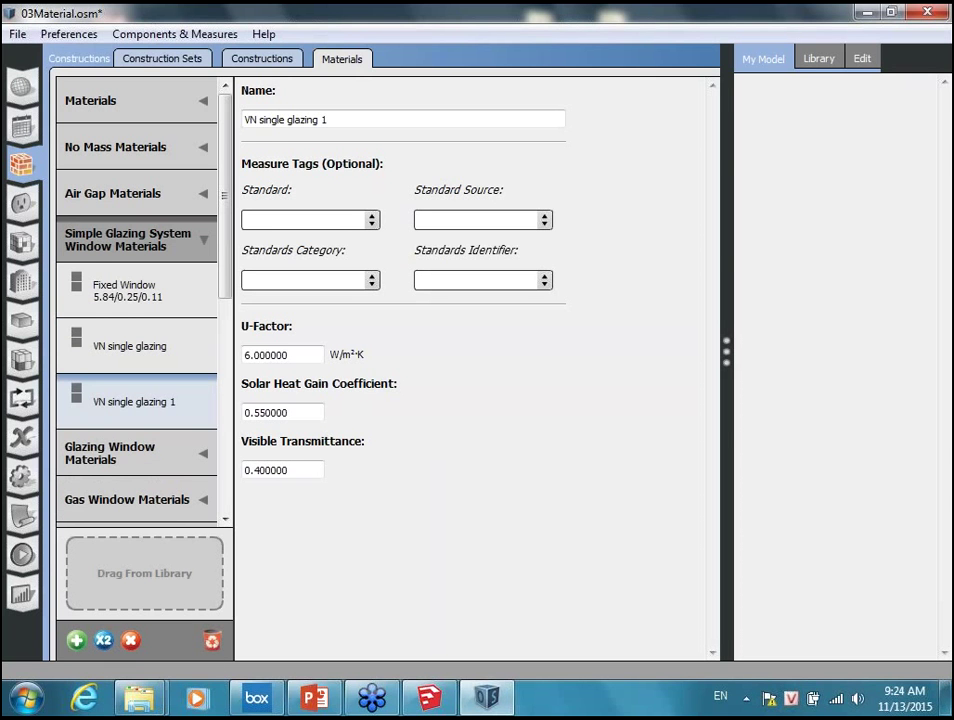
{"action": "double_click", "coordinate": [268, 120]}
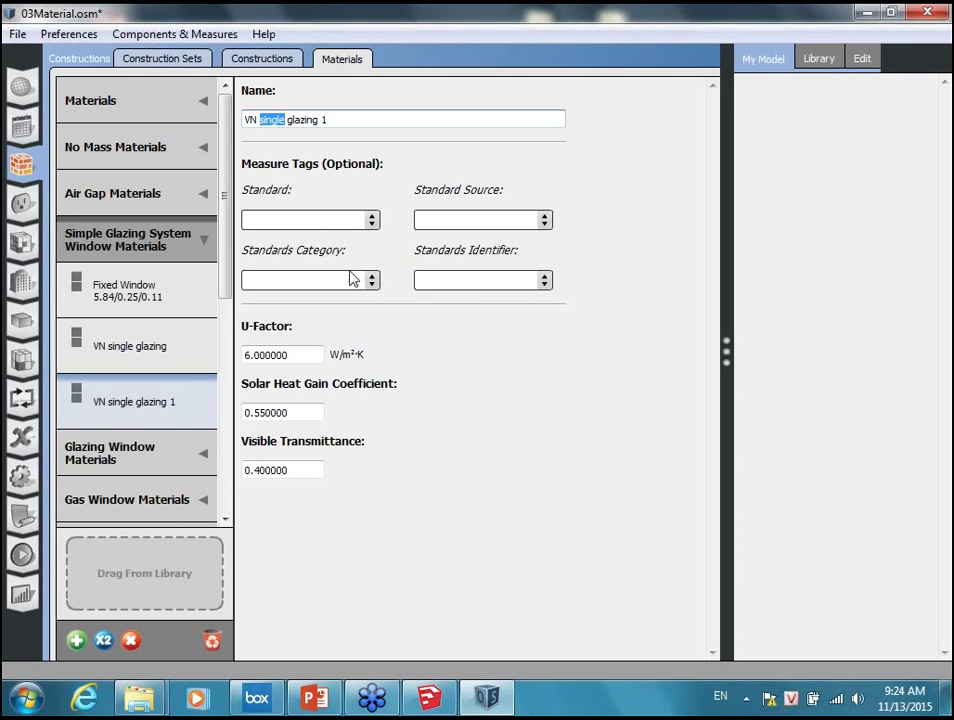
{"action": "type", "text": "double"}
{"action": "key", "text": "End"}
{"action": "key", "text": "BackSpace"}
{"action": "key", "text": "BackSpace"}
{"action": "key", "text": "Tab"}
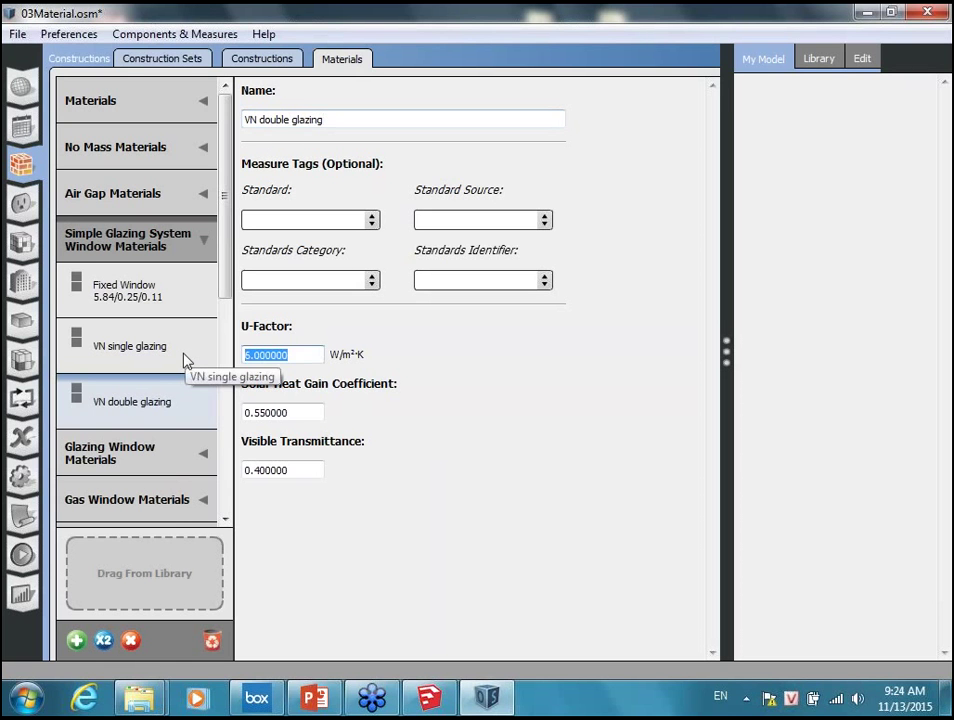
Set the VN double glazing material's U-factor to 2 W/m²·K, solar heat gain coefficient to 0.46 and visible transmittance to 0.34.
{"action": "type", "text": "2"}
{"action": "key", "text": "Tab"}
{"action": "type", "text": "0.46"}
{"action": "key", "text": "Tab"}
{"action": "type", "text": "0.32"}
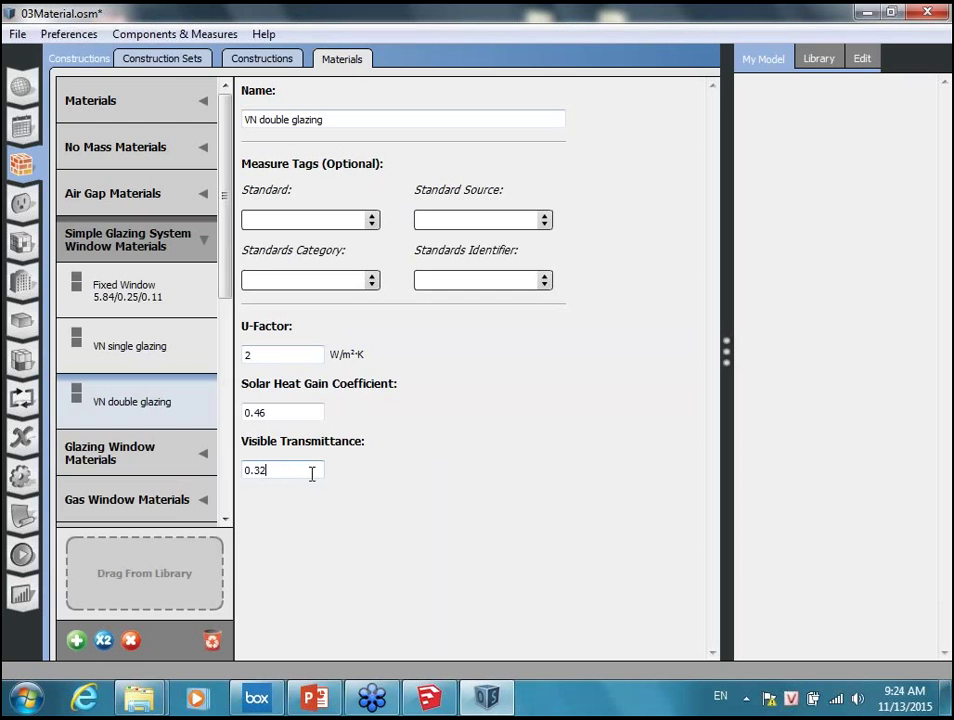
{"action": "key", "text": "BackSpace"}
{"action": "type", "text": "40000"}
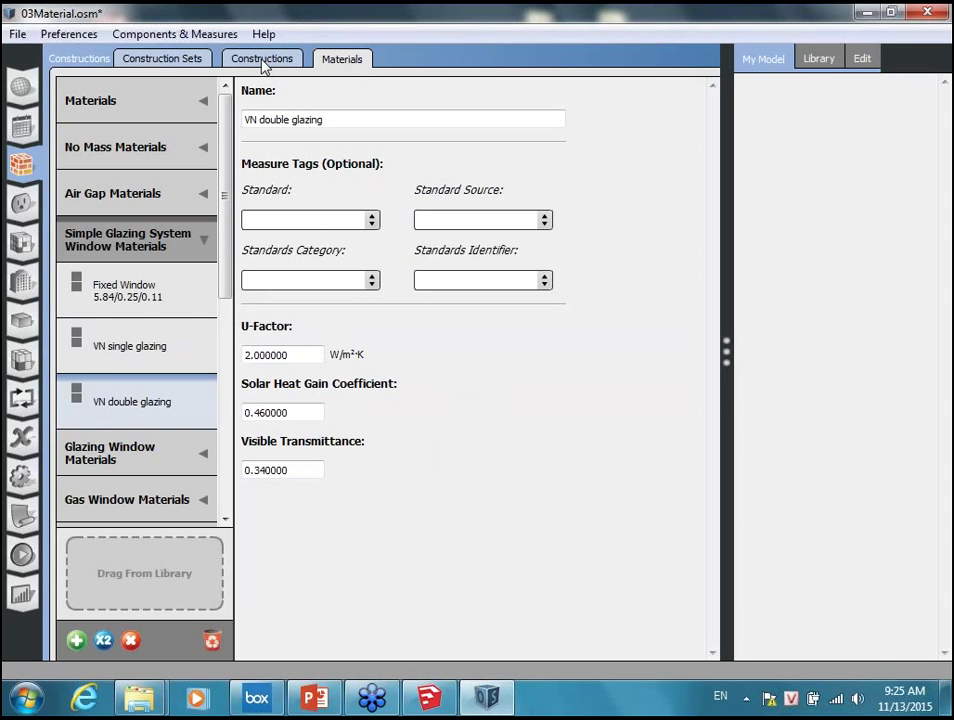
Return to the ExtWindow Metal ClimateZone 1 construction and list the model's simple glazing system window materials for its layer.
{"action": "left_click", "coordinate": [262, 59]}
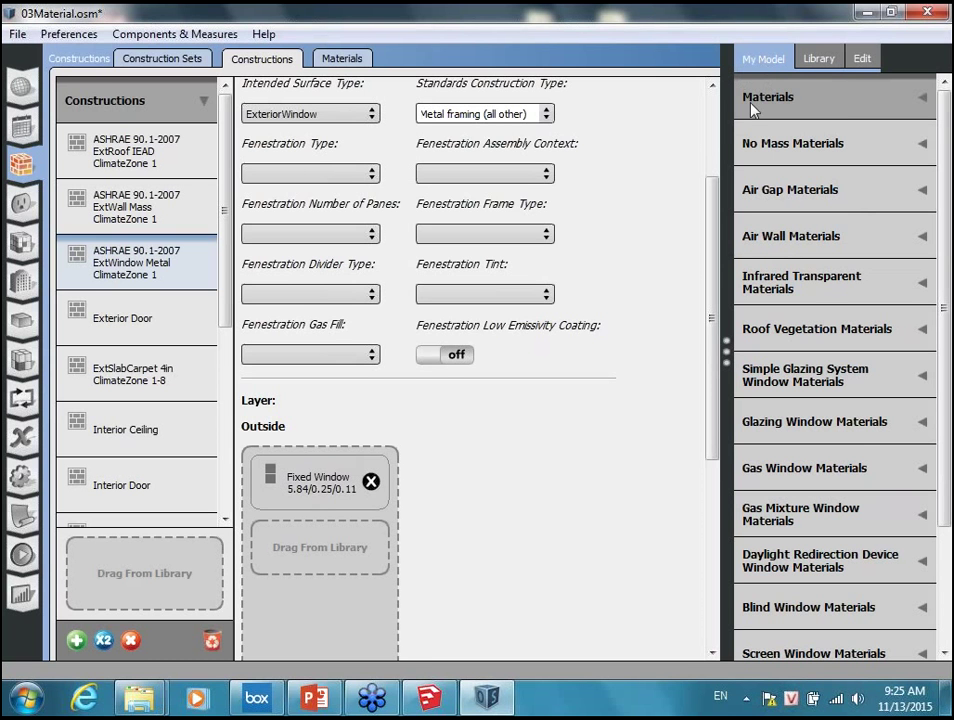
{"action": "left_click", "coordinate": [853, 381]}
{"action": "scroll", "coordinate": [800, 420], "scroll_direction": "down", "scroll_amount": 1}
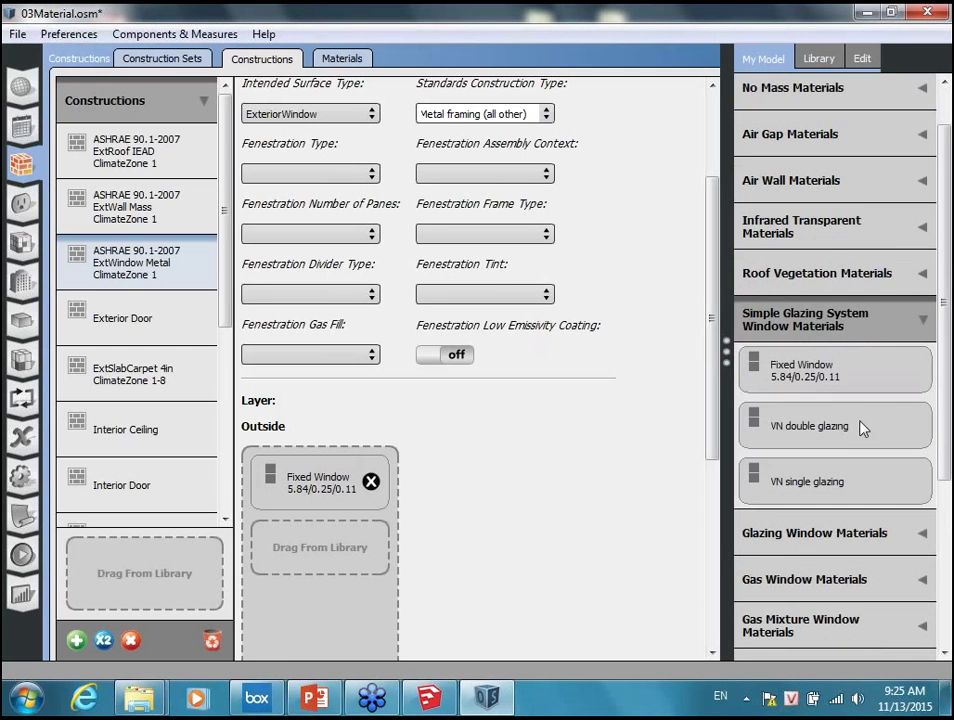